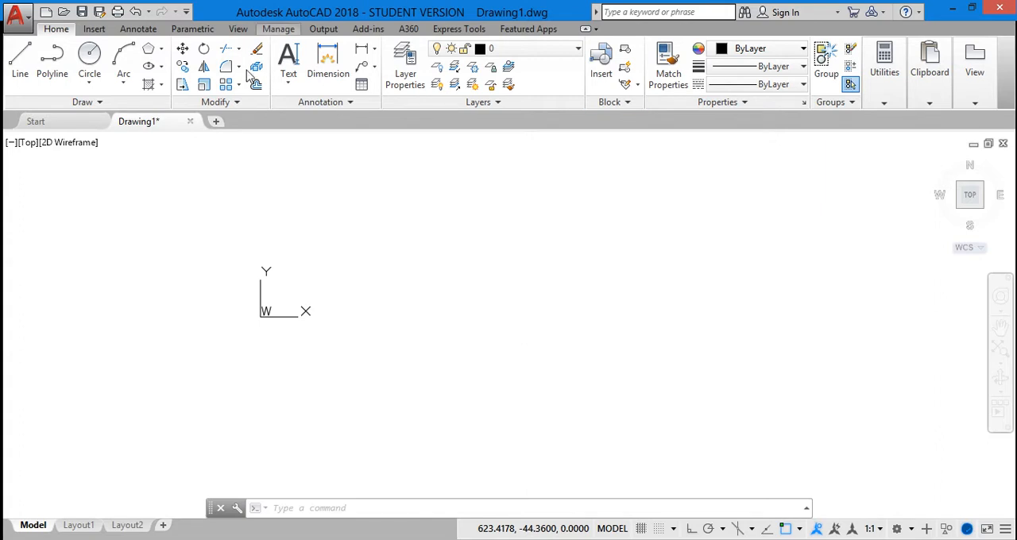
click(90, 87)
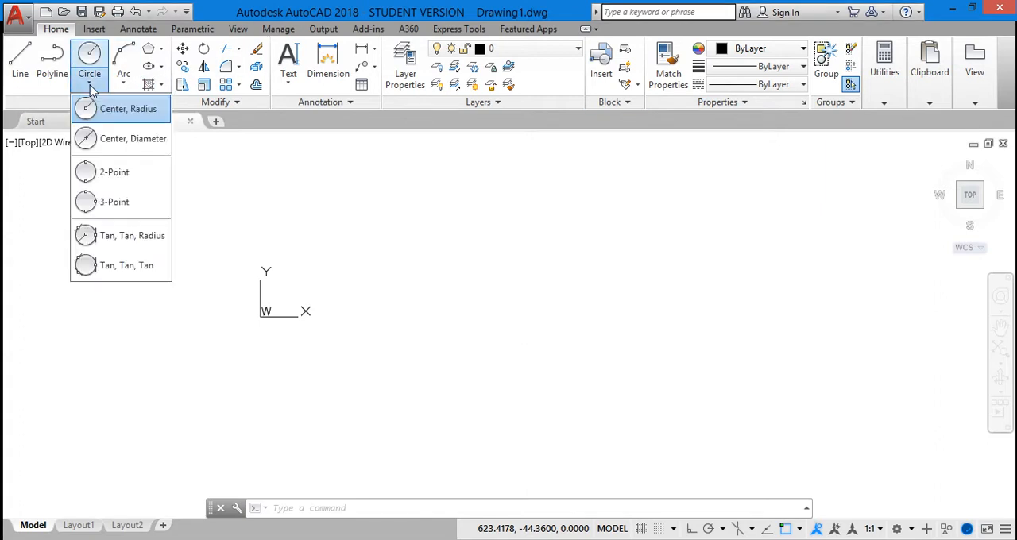
click(91, 86)
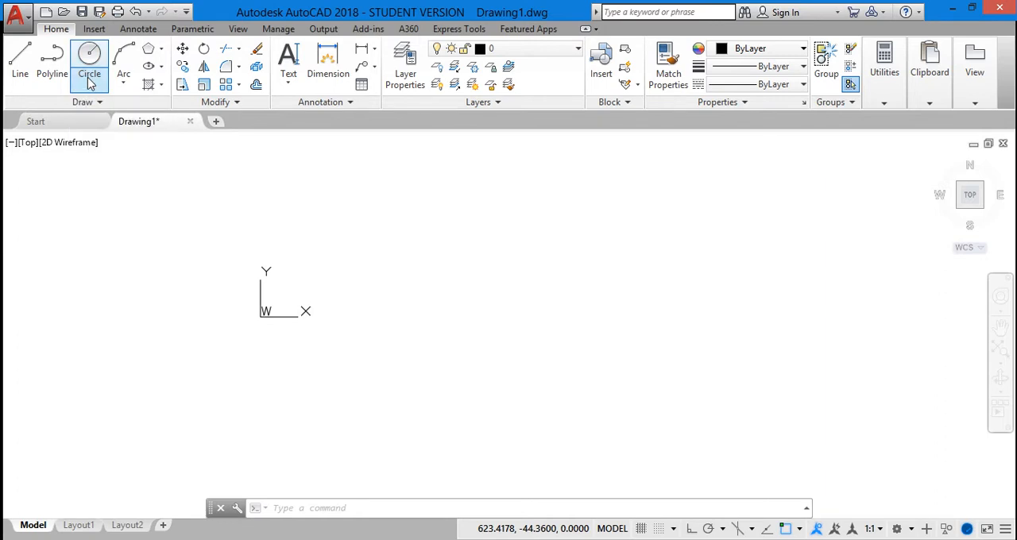
click(90, 86)
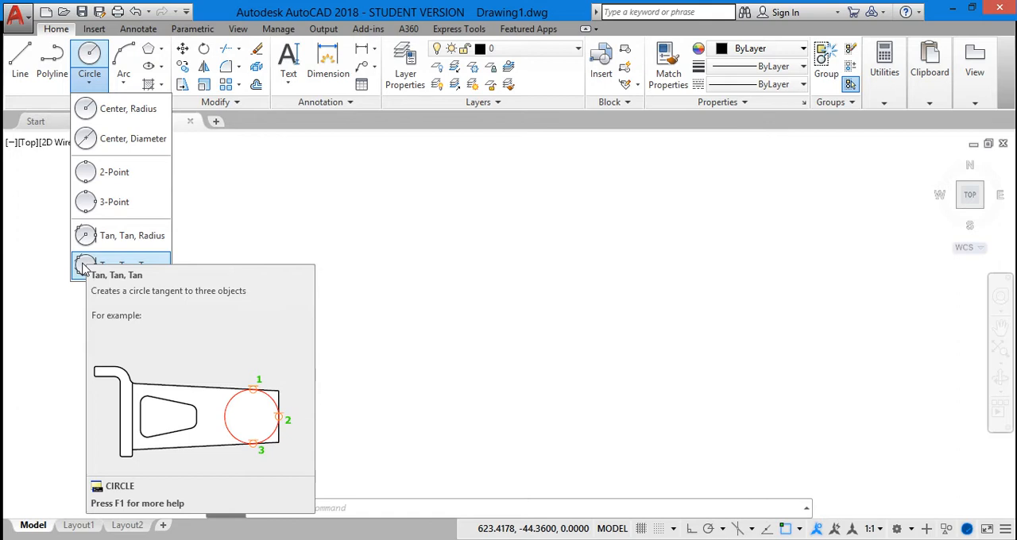
click(241, 179)
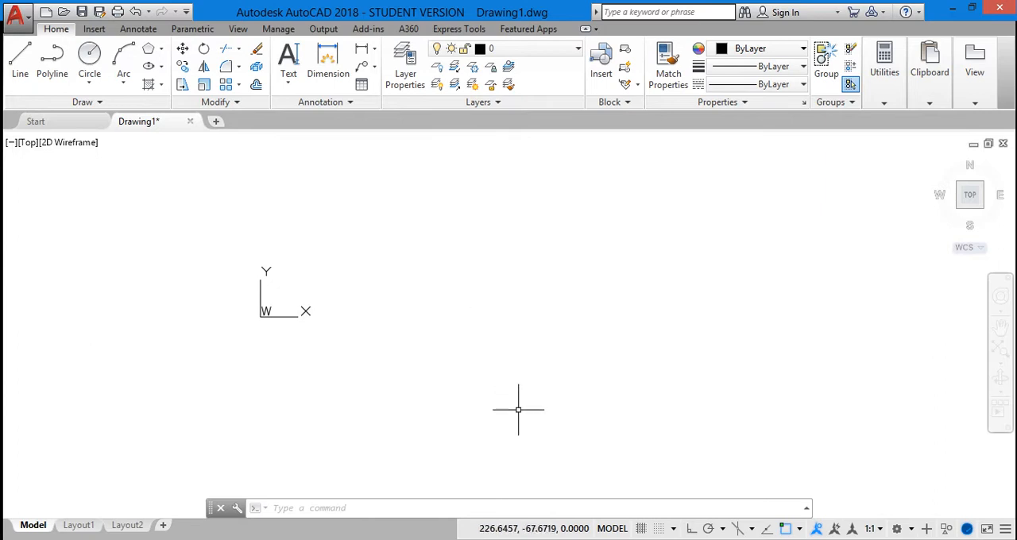
Step: Draw a circle centred at about (101.5, 12) using the Diameter option with a diameter of 200
click(392, 506)
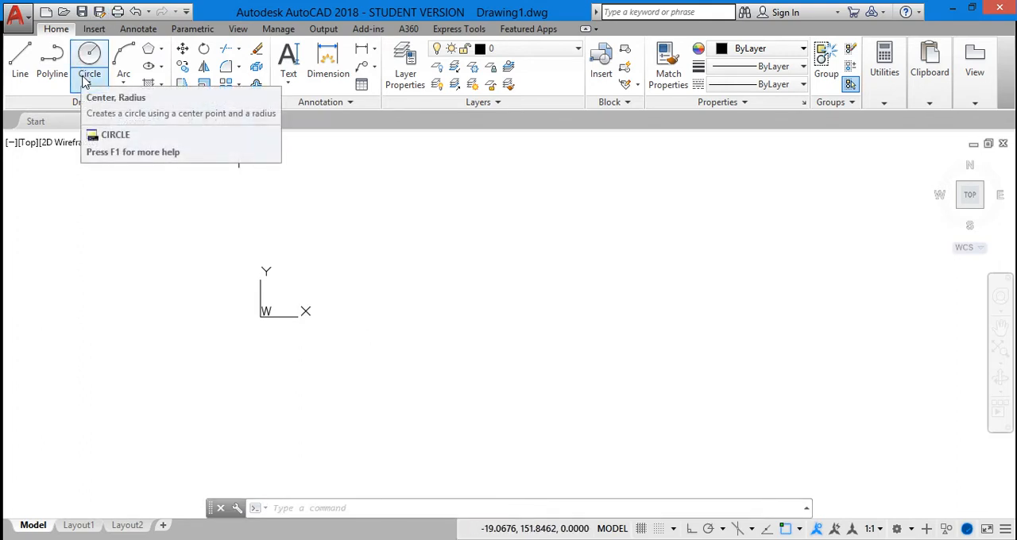
click(322, 511)
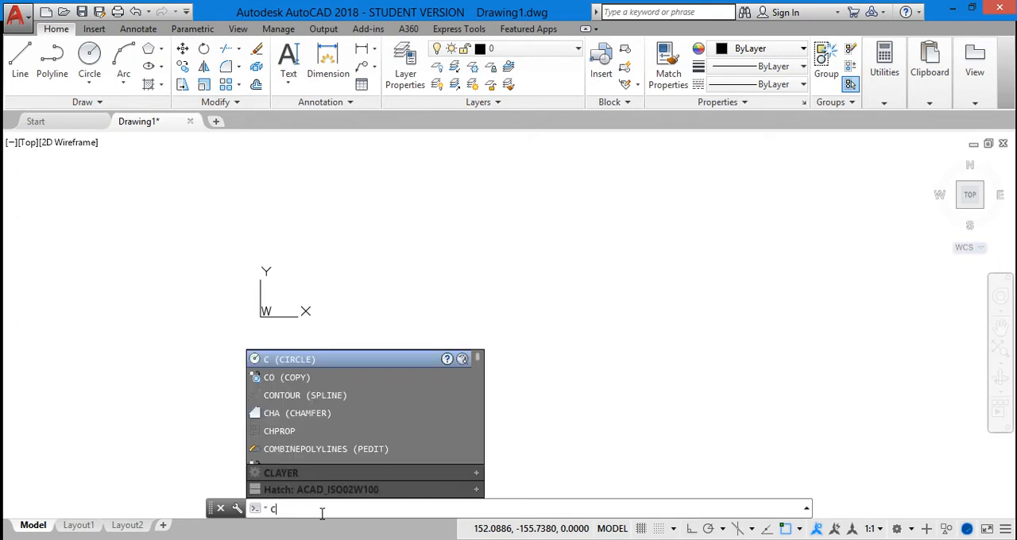
text(c)
click(338, 363)
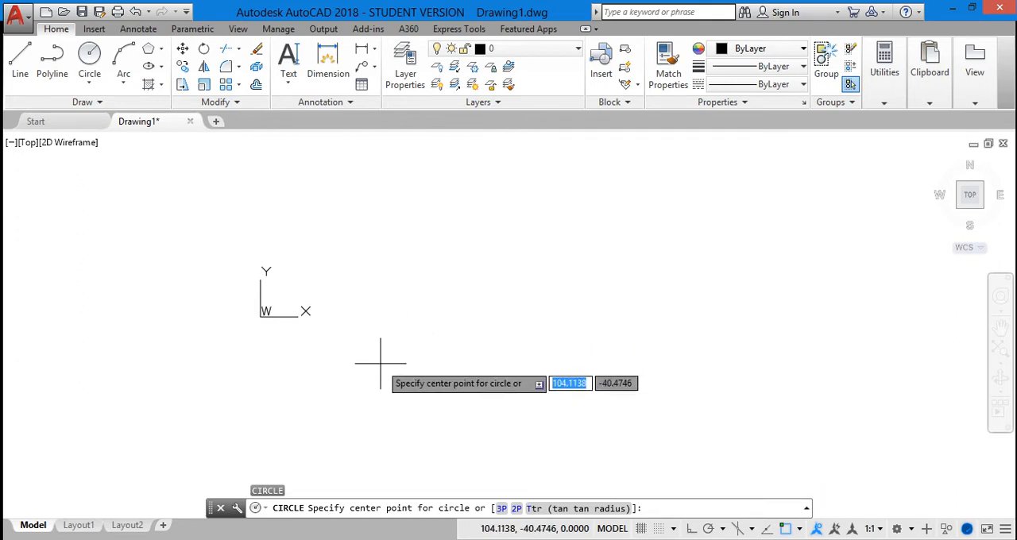
click(378, 302)
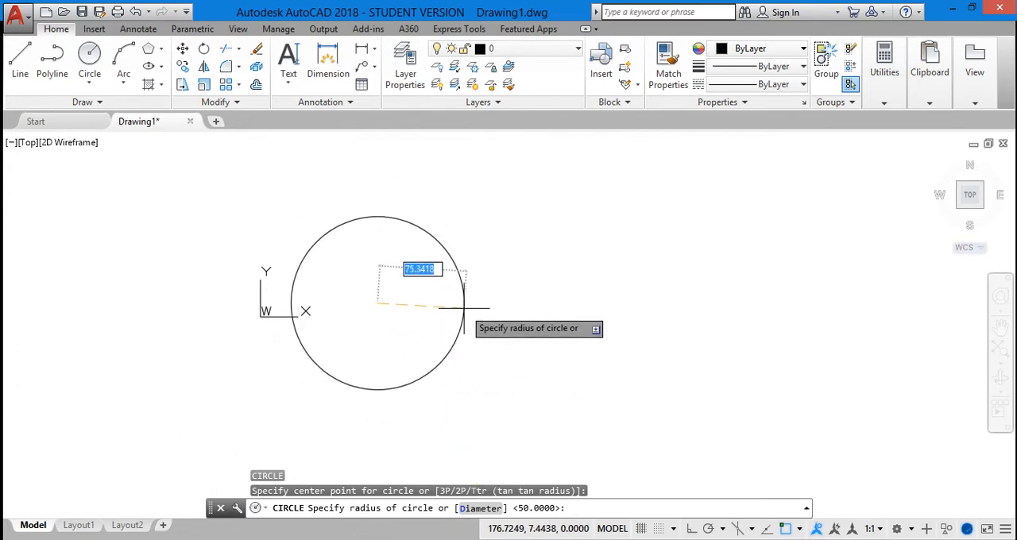
click(483, 509)
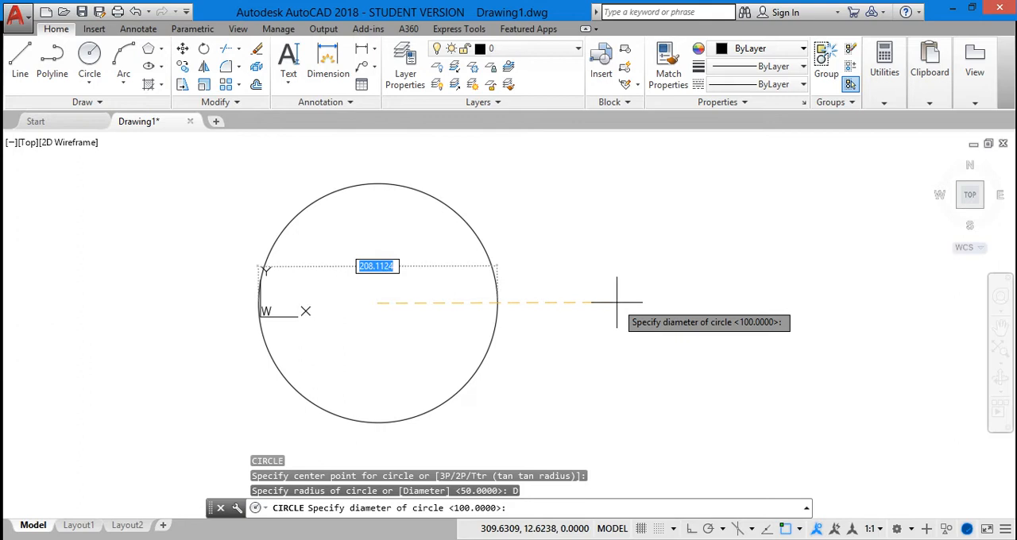
text(200)
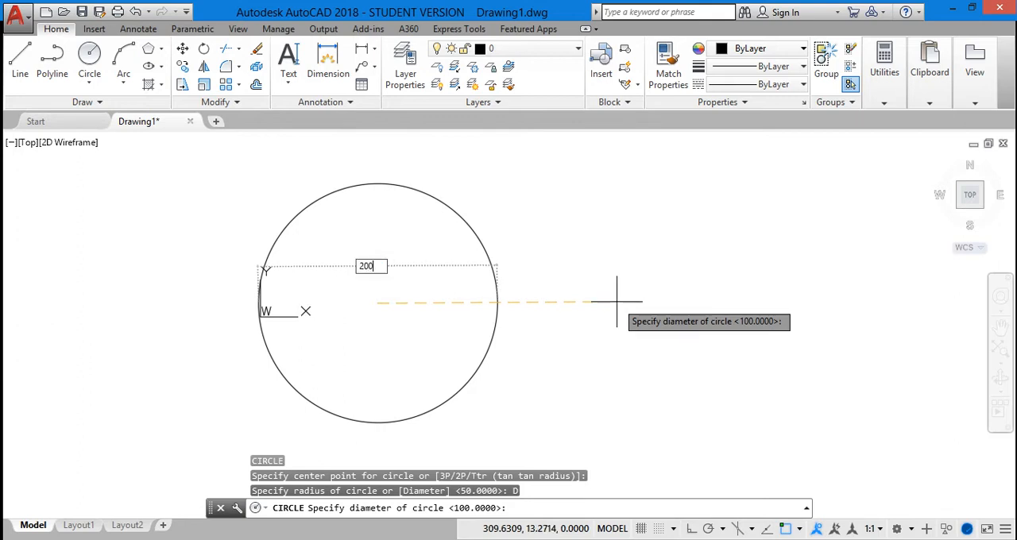
key(Return)
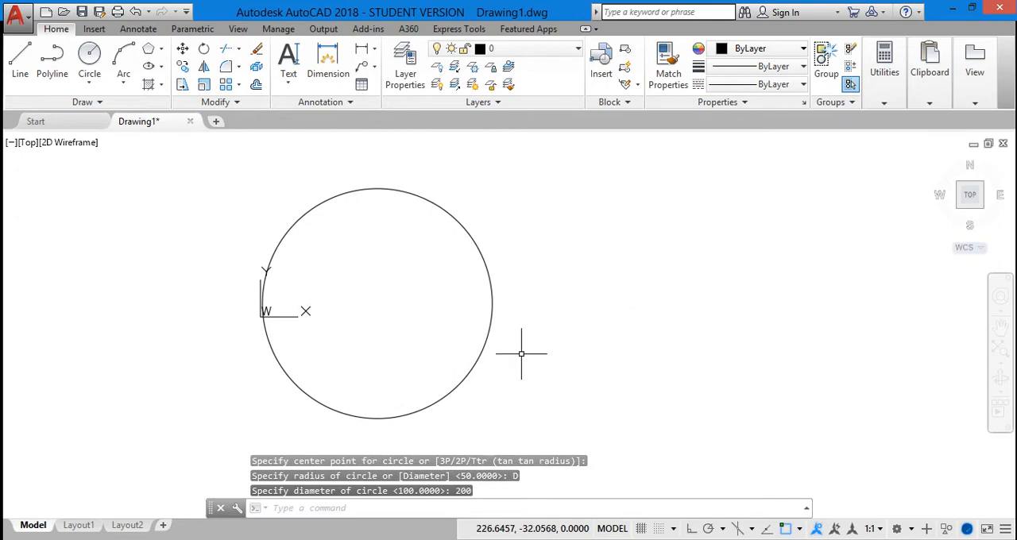
Step: Draw a second circle with a radius of 50, concentric with the 200-diameter circle
scroll(471, 302, down, 2)
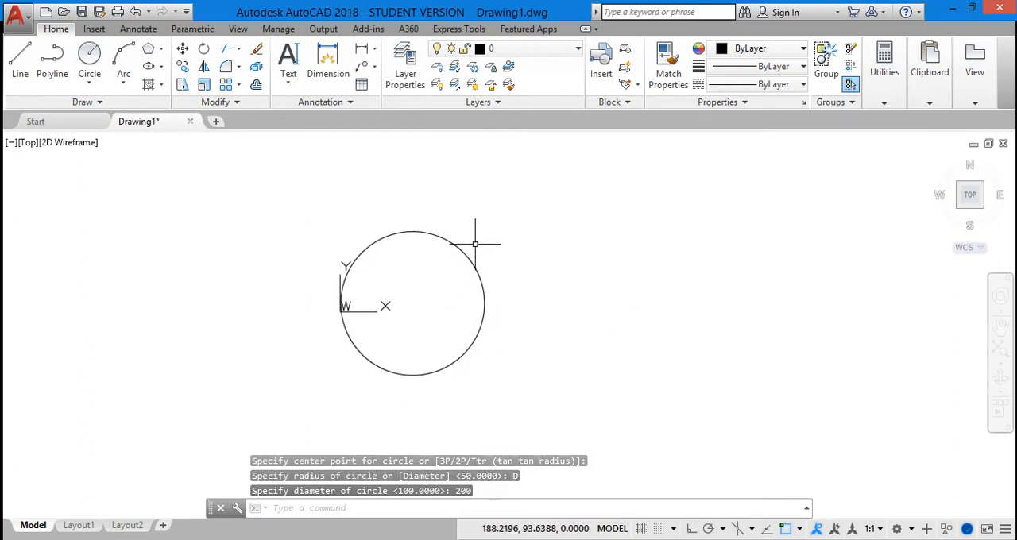
scroll(474, 234, up, 2)
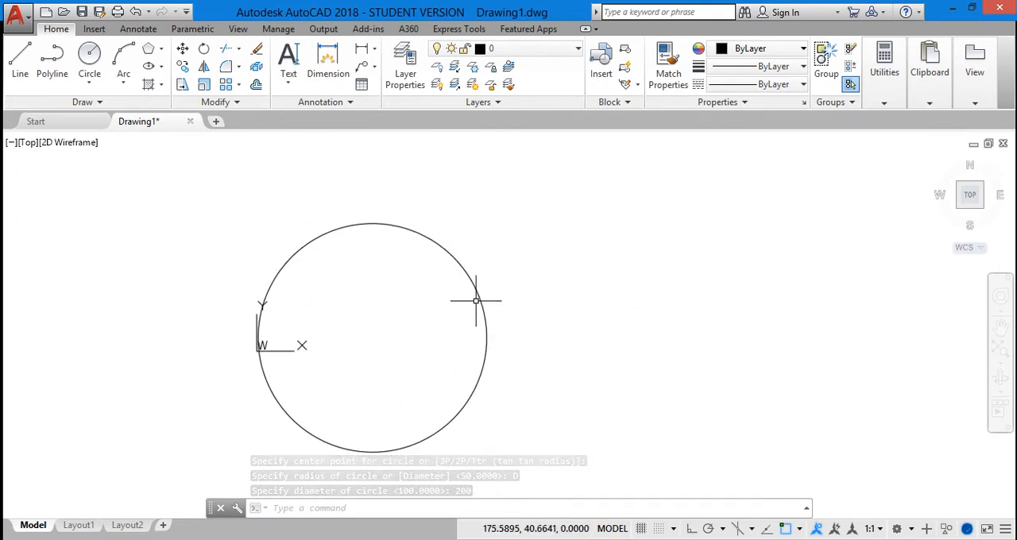
right_click(600, 210)
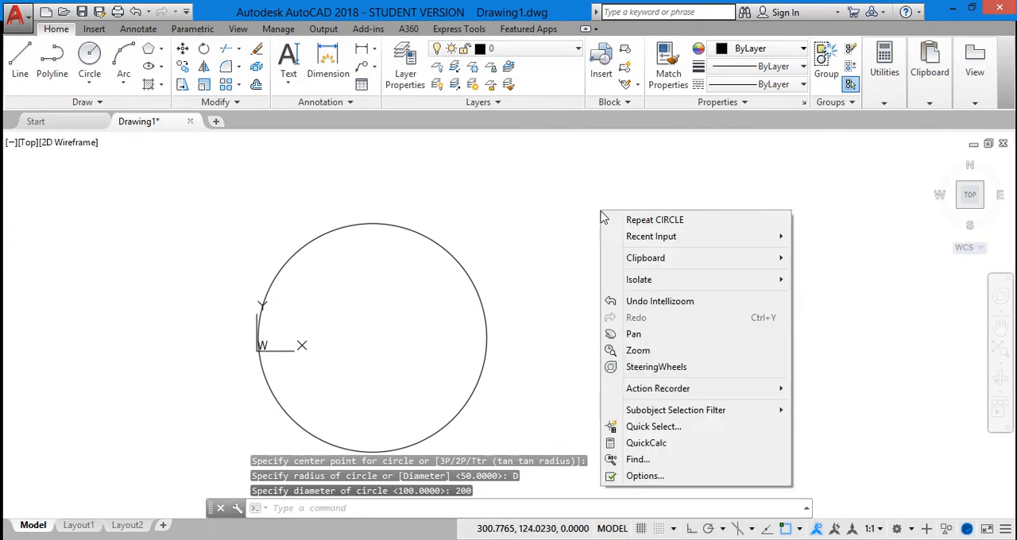
click(677, 219)
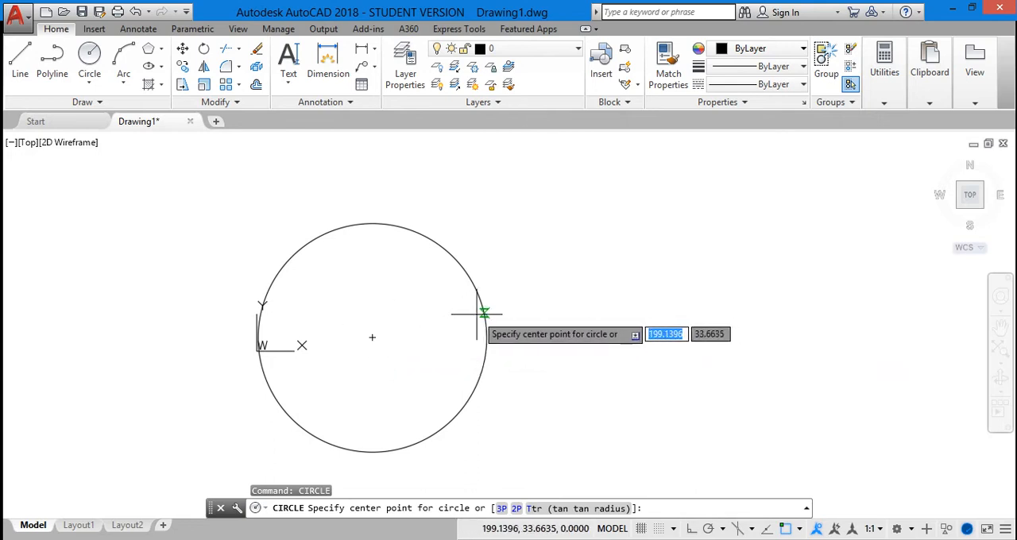
click(373, 337)
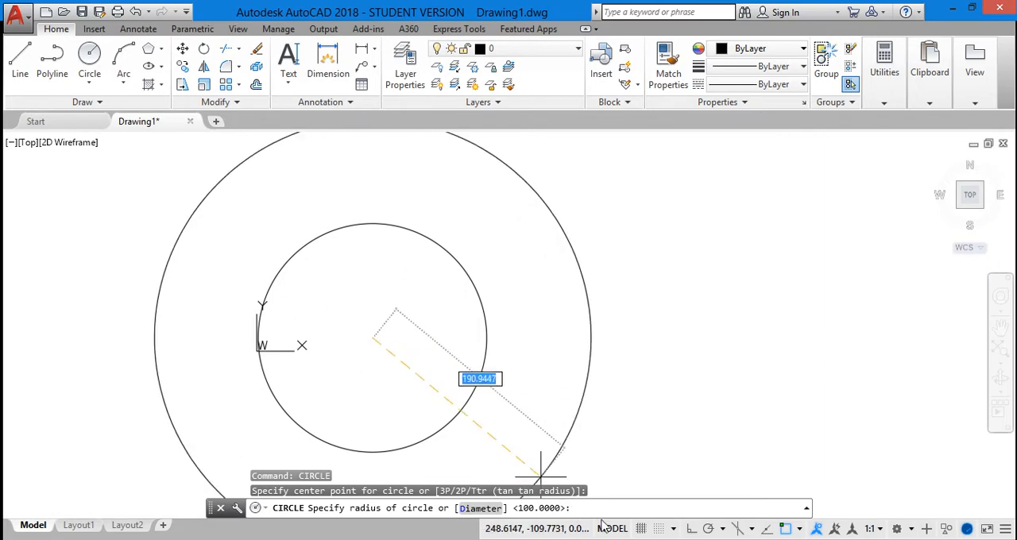
text(50)
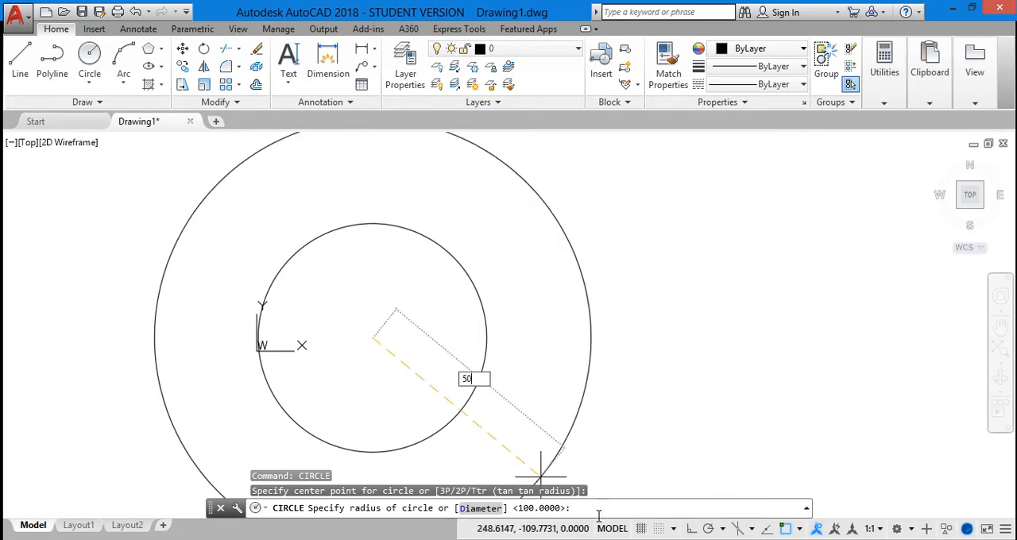
key(Return)
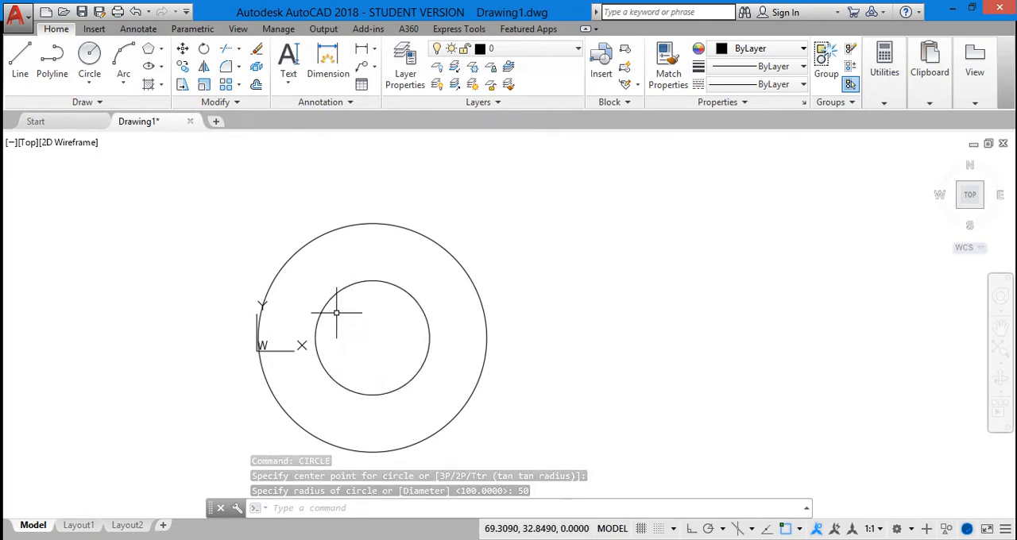
Step: Pan the drawing to free empty space beside the two concentric circles
right_click(570, 244)
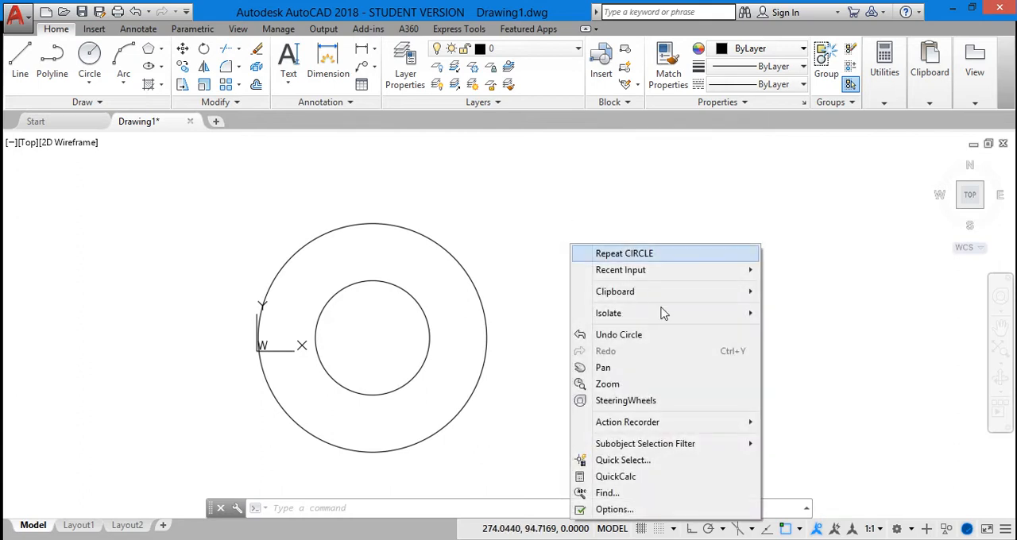
click(631, 368)
mouse_move(583, 311)
mouse_down()
mouse_move(404, 333)
mouse_move(399, 317)
mouse_up()
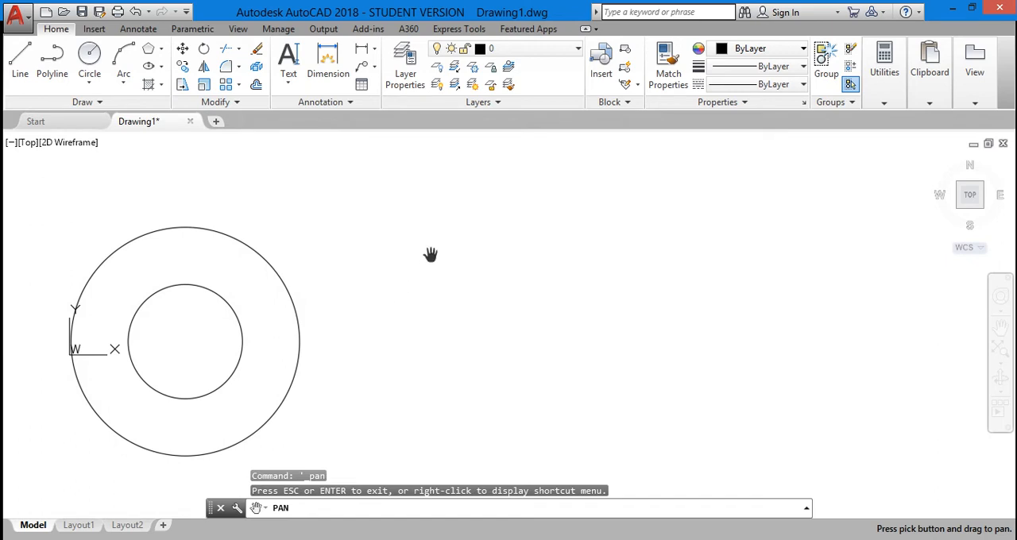
right_click(443, 217)
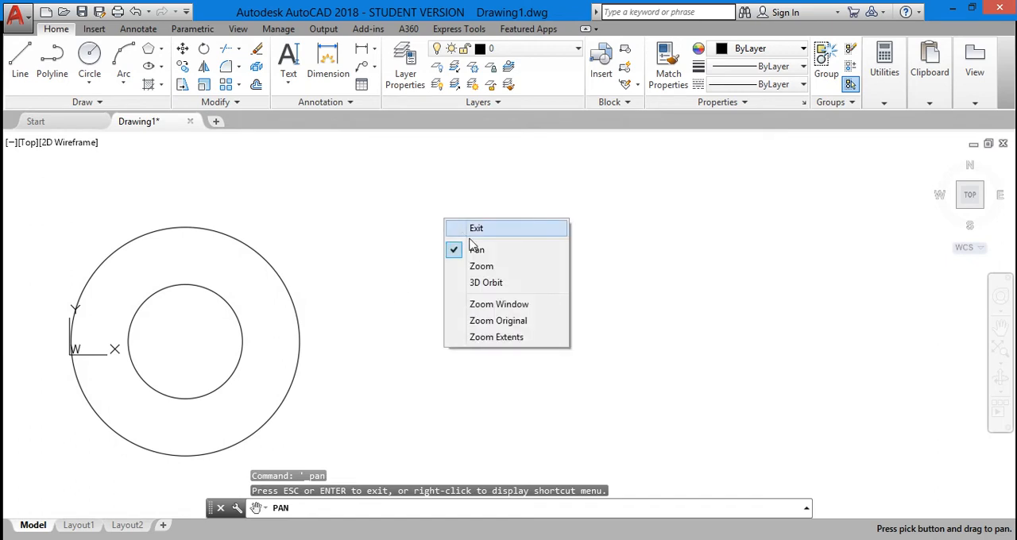
click(476, 251)
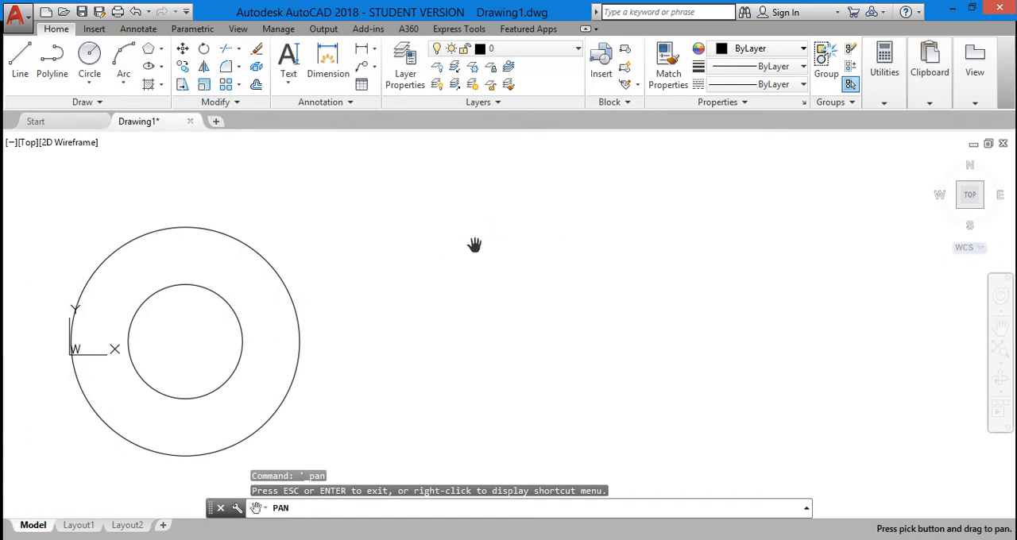
key(Escape)
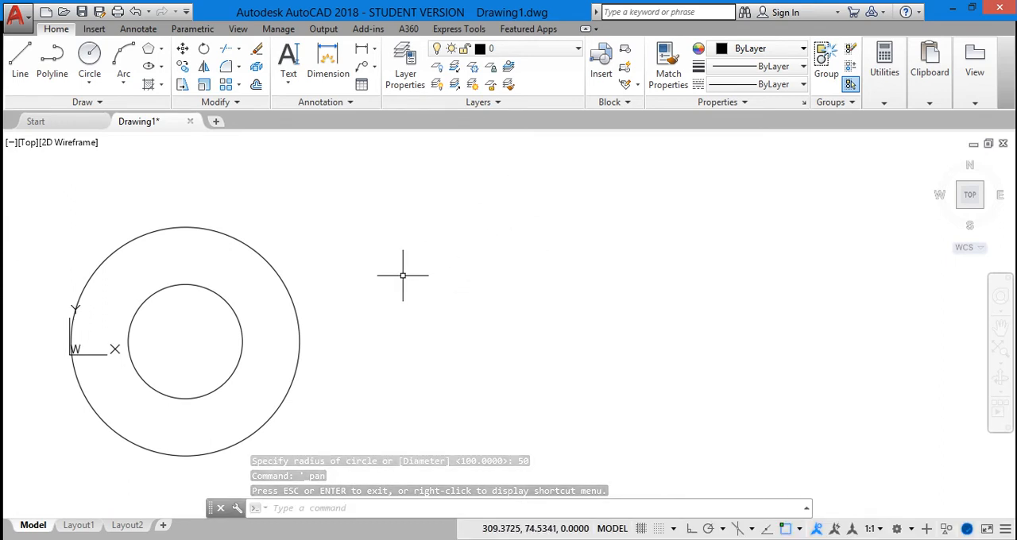
right_click(467, 205)
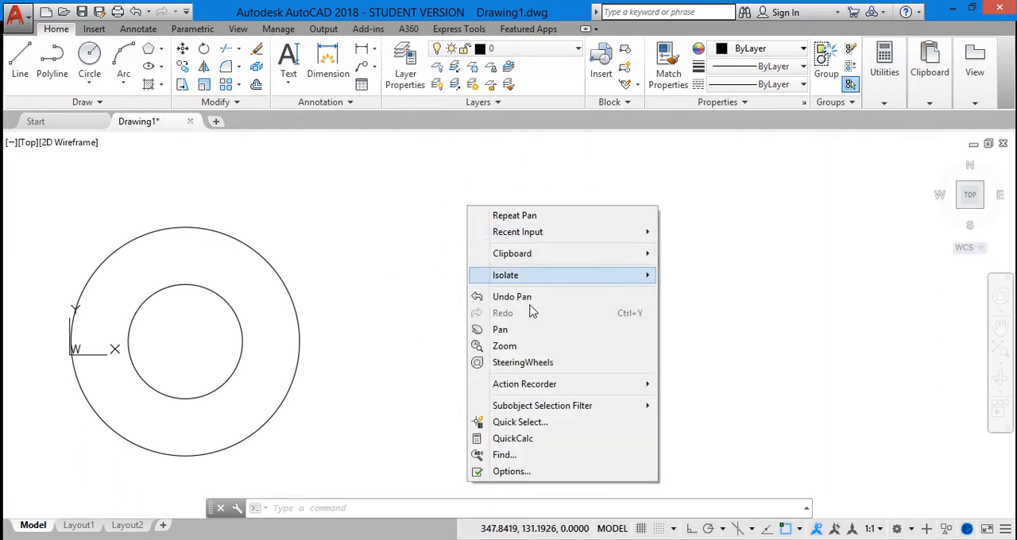
click(435, 260)
click(493, 280)
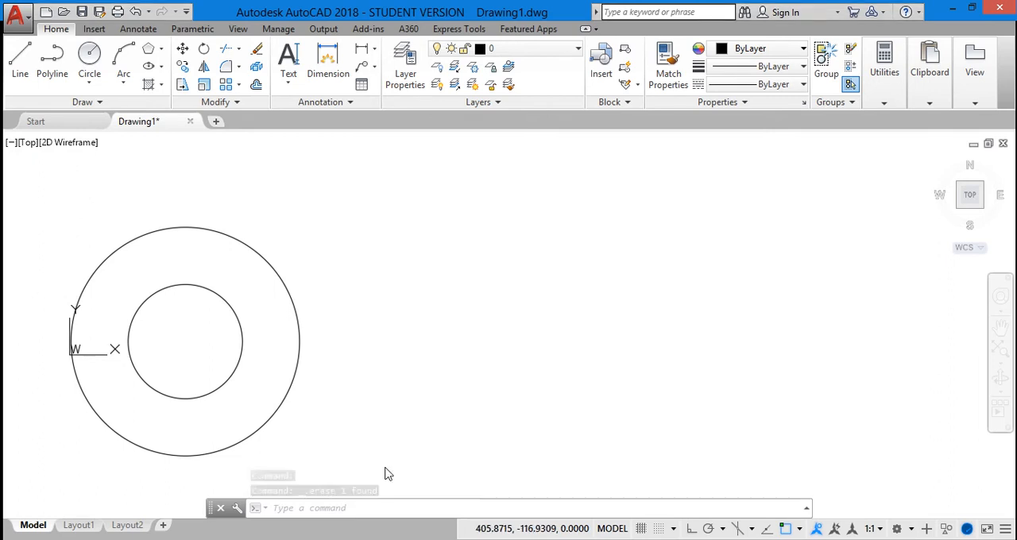
key(Delete)
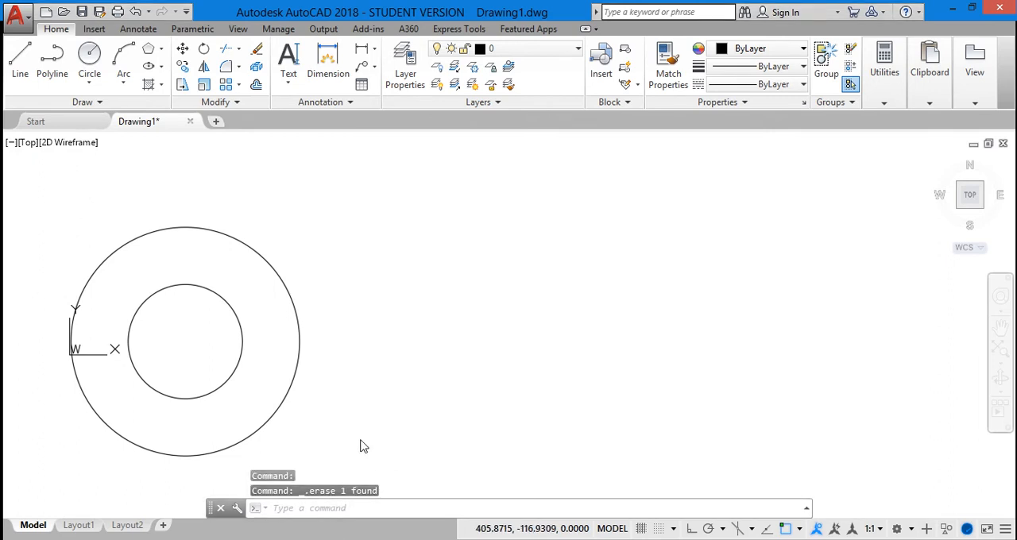
click(341, 509)
text(c)
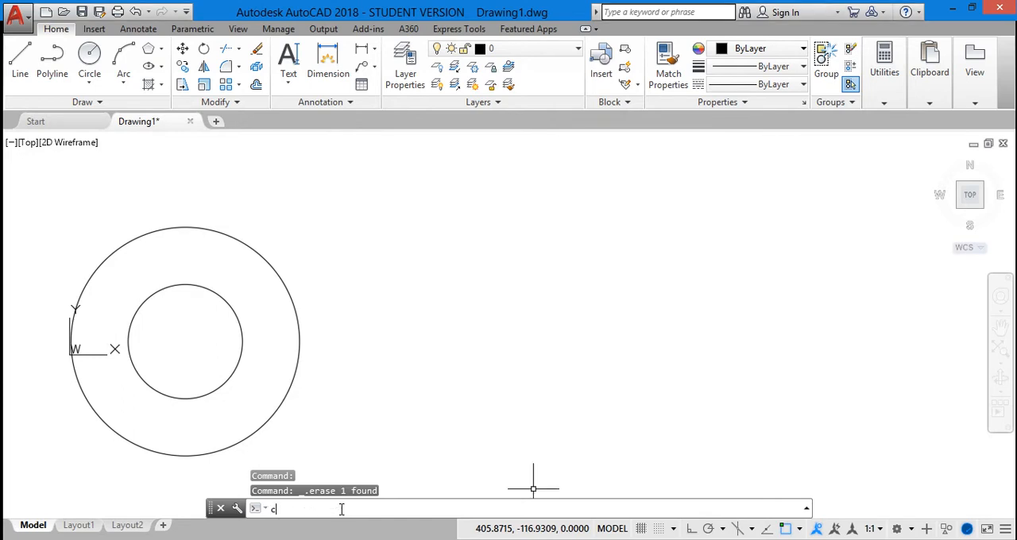
click(340, 359)
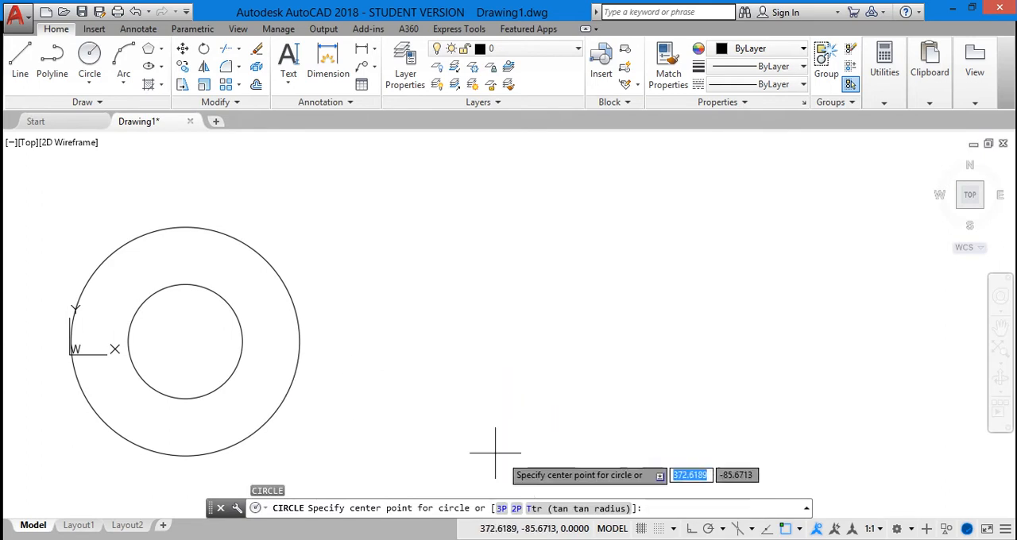
click(501, 509)
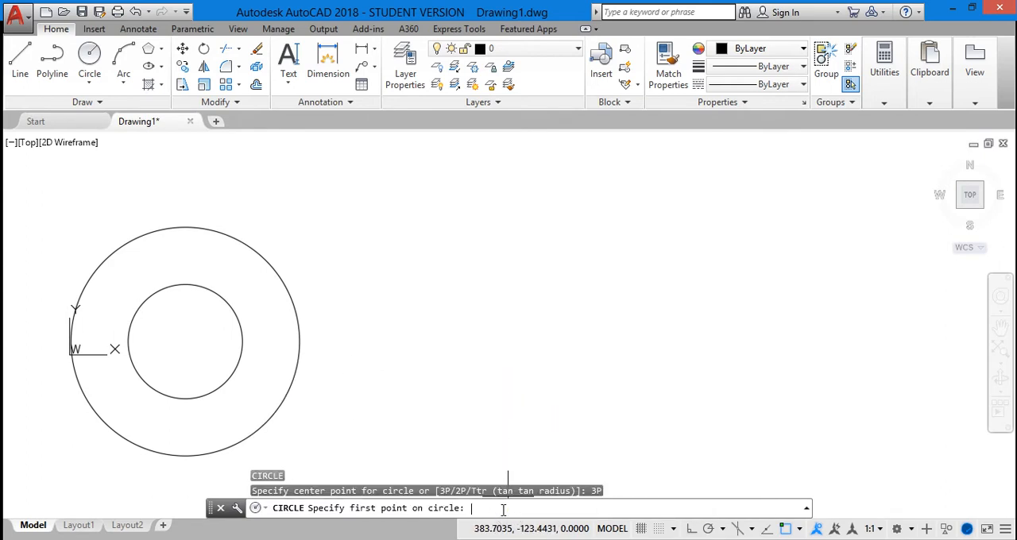
click(509, 371)
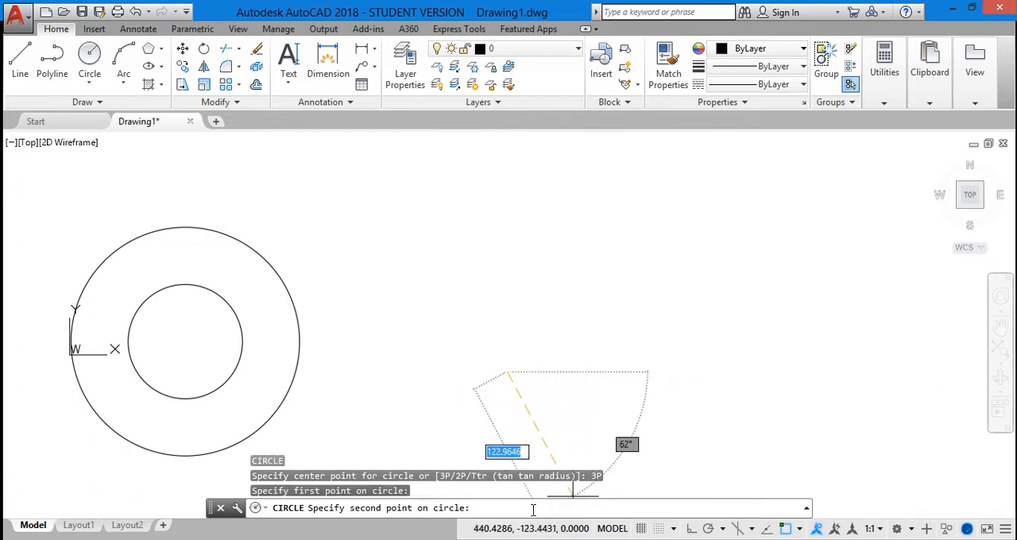
text(@)
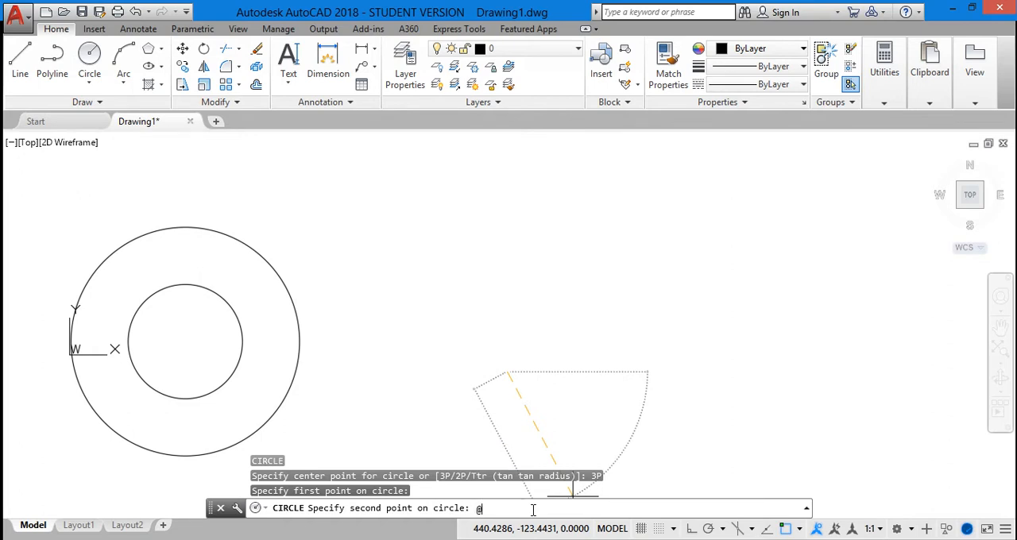
text(100)
key(Return)
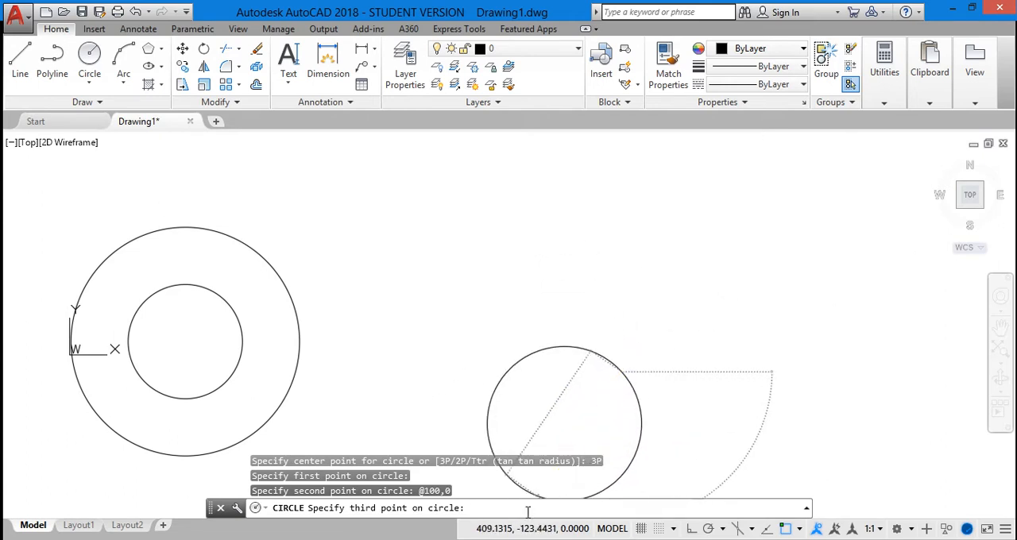
text(@100<120)
key(Return)
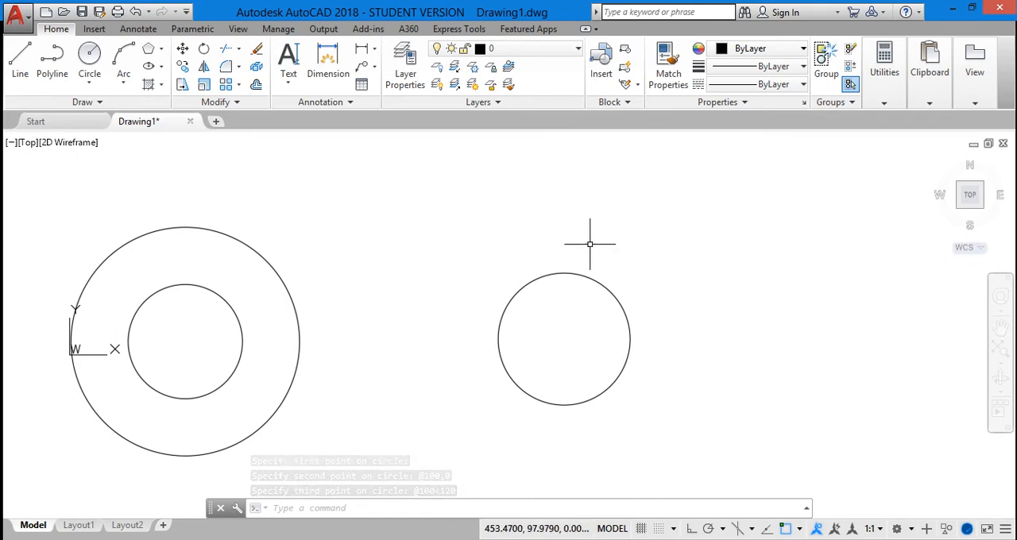
right_click(658, 220)
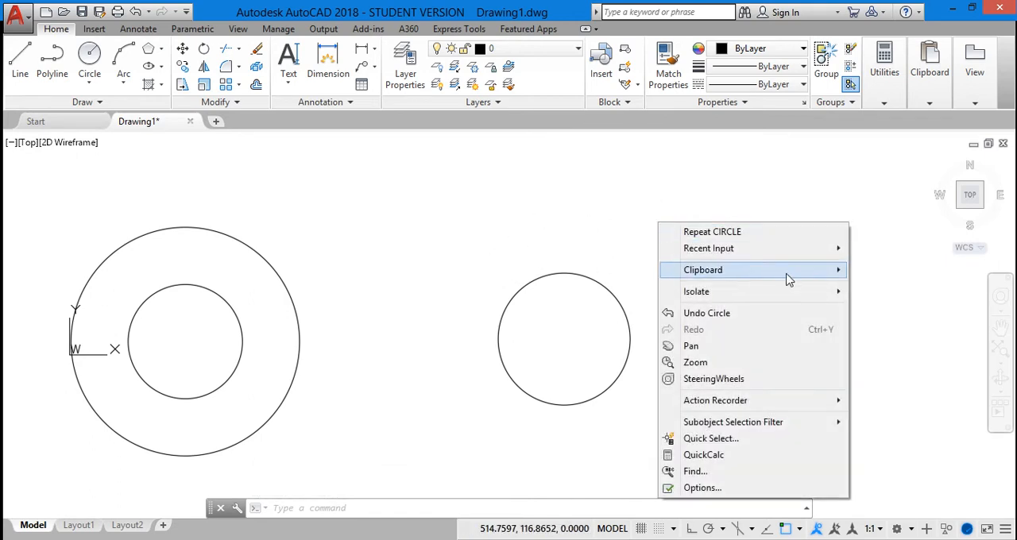
click(729, 347)
drag(711, 325, 665, 323)
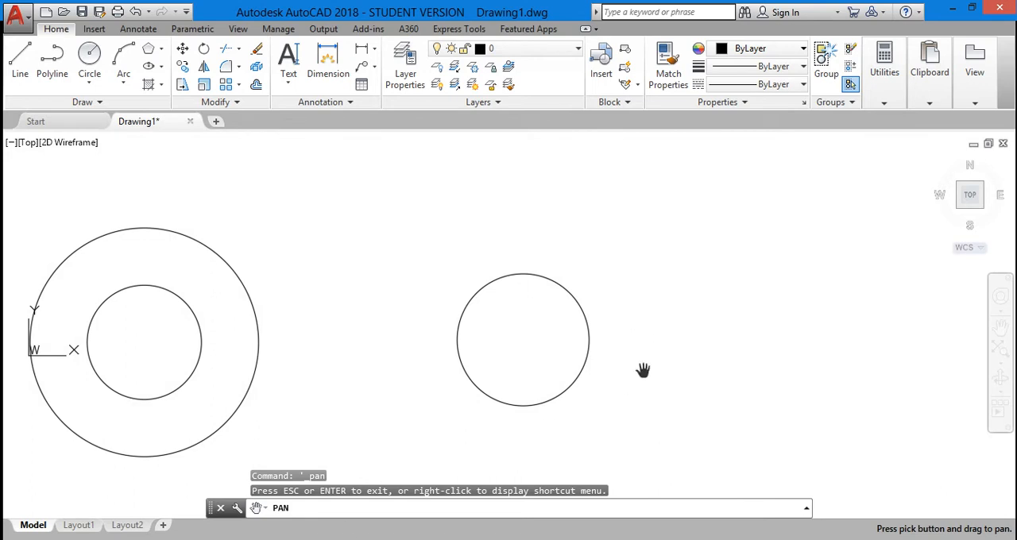
key(Escape)
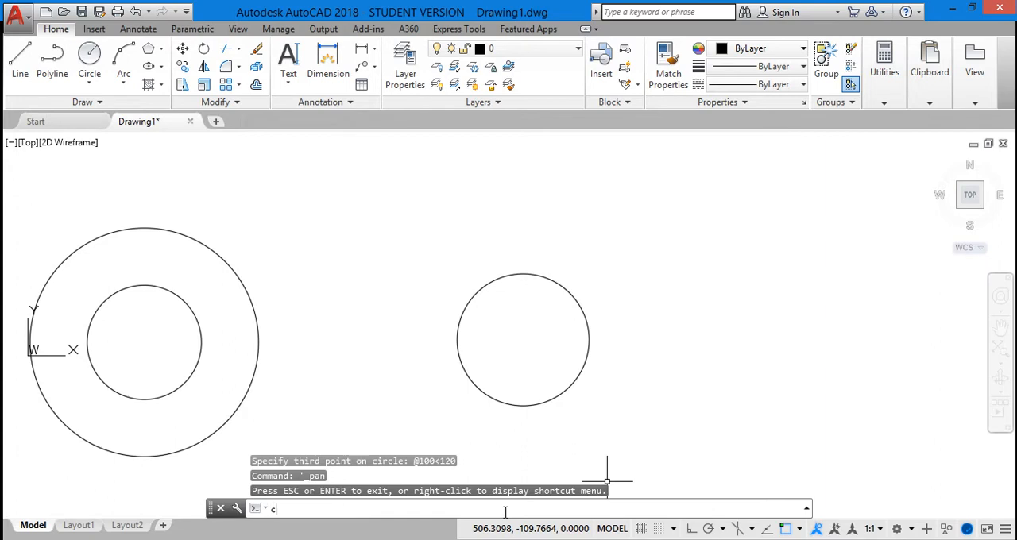
text(c)
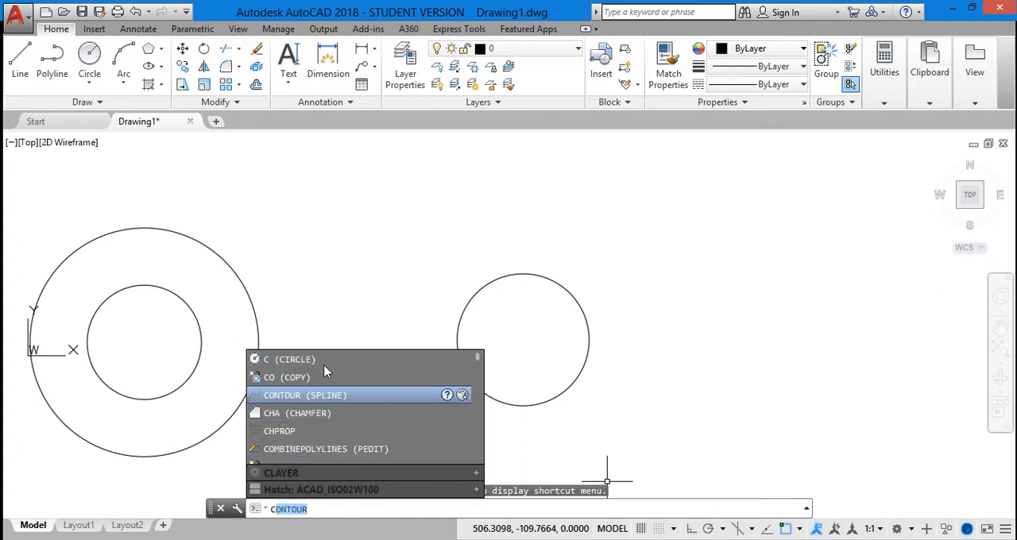
key(Return)
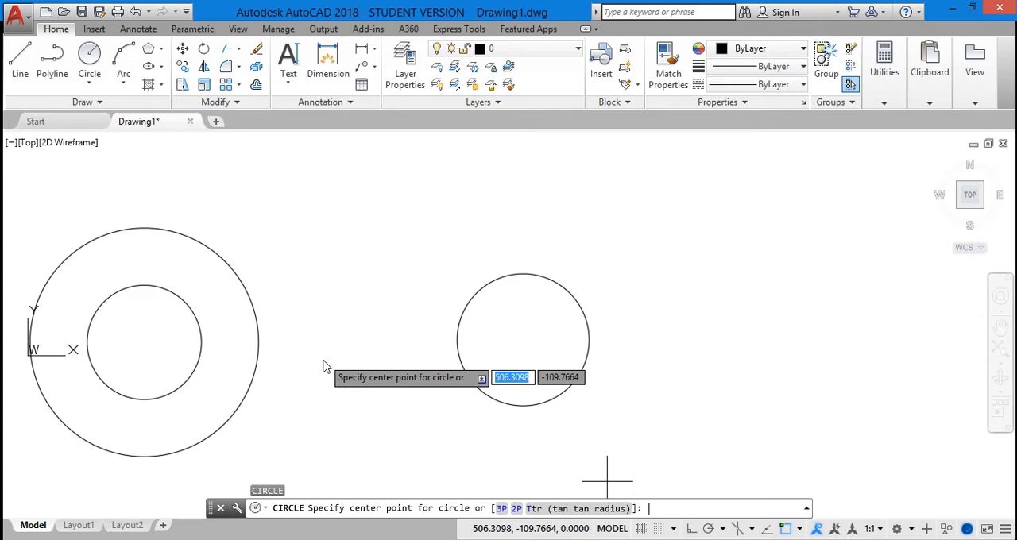
click(516, 510)
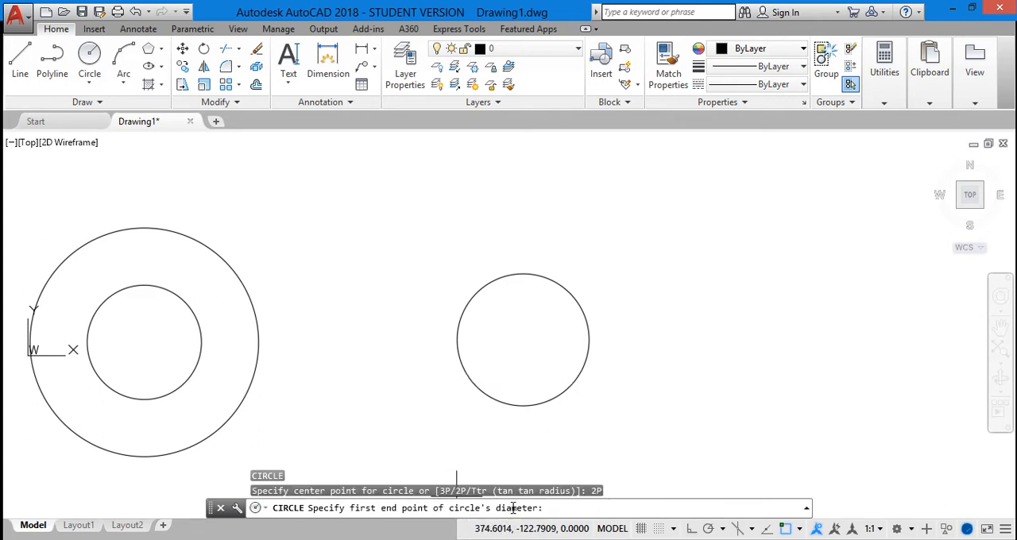
click(702, 338)
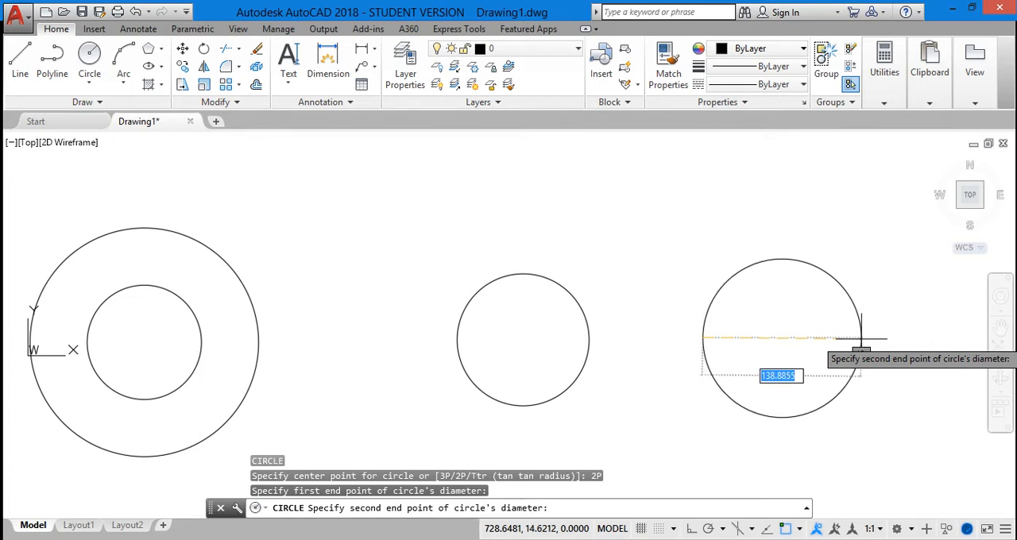
text(@)
text(150)
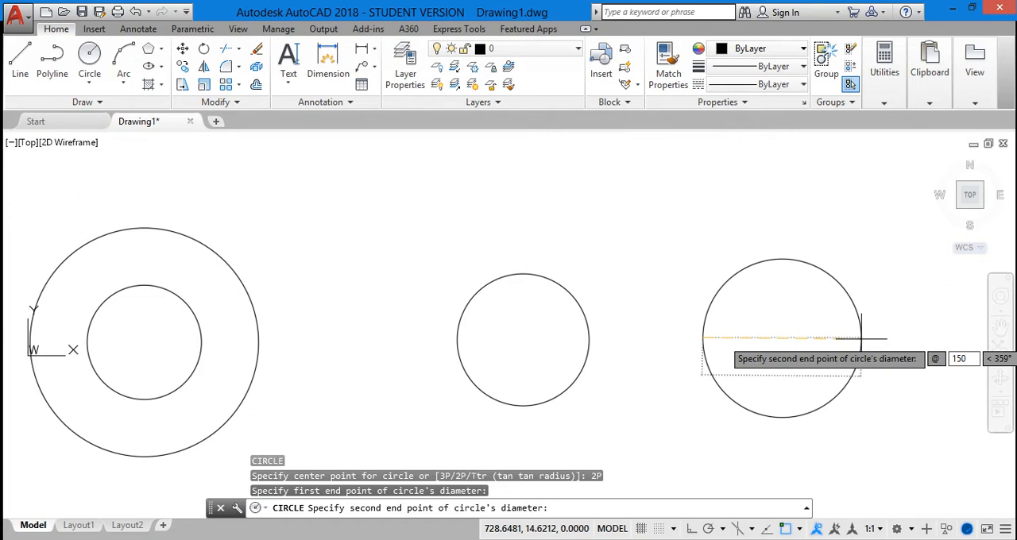
key(Tab)
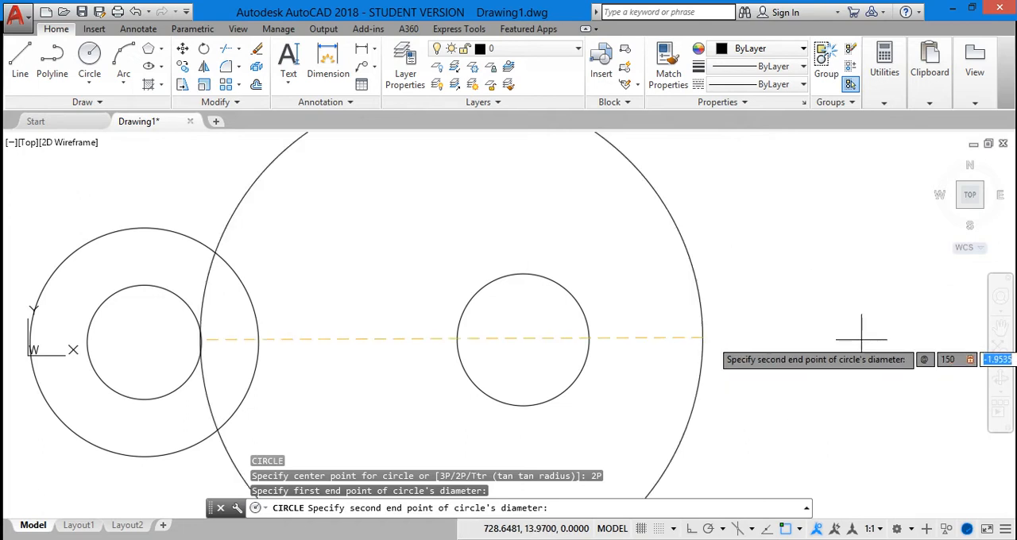
text(0)
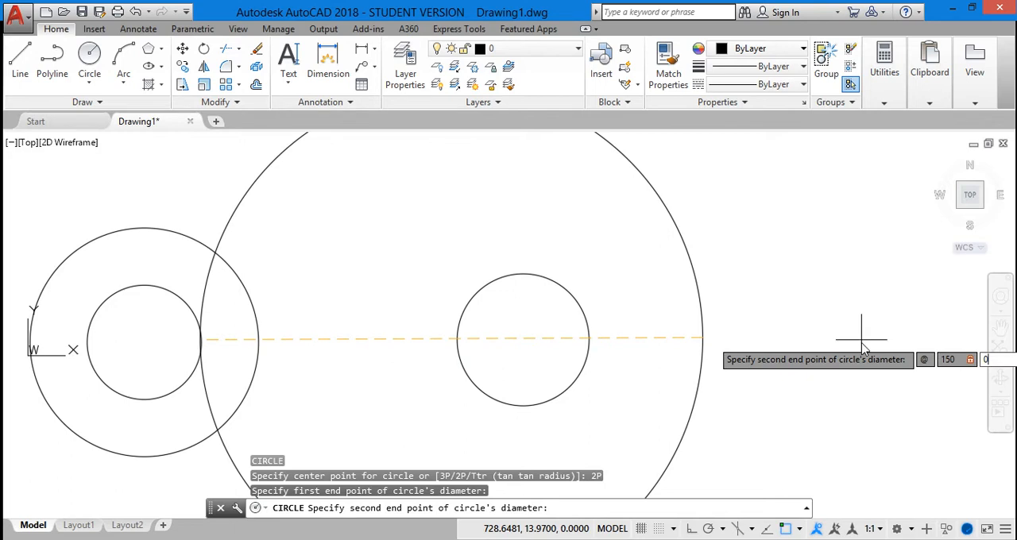
key(Return)
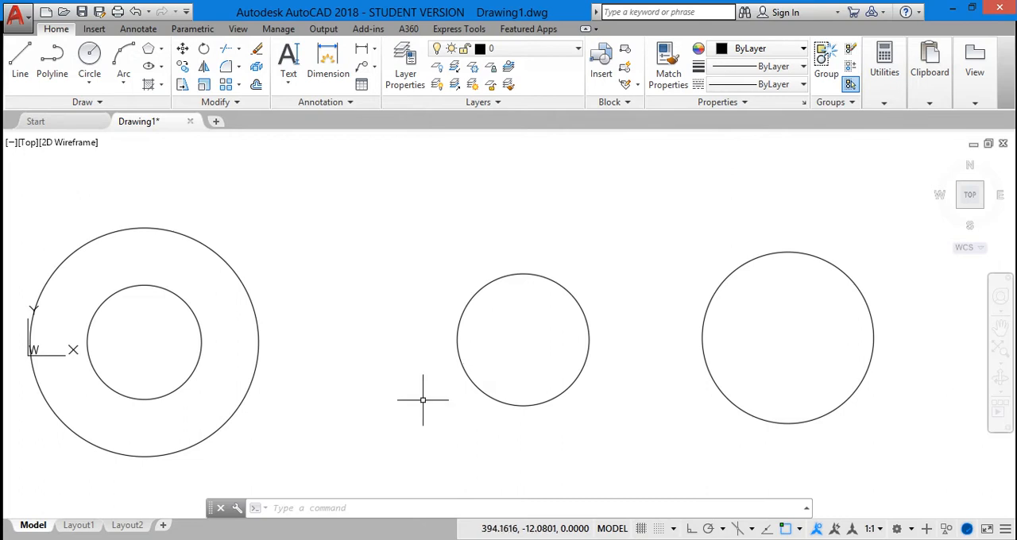
Step: Select both concentric circles, the three-point circle and the two-point circle, and clear the selection
click(115, 291)
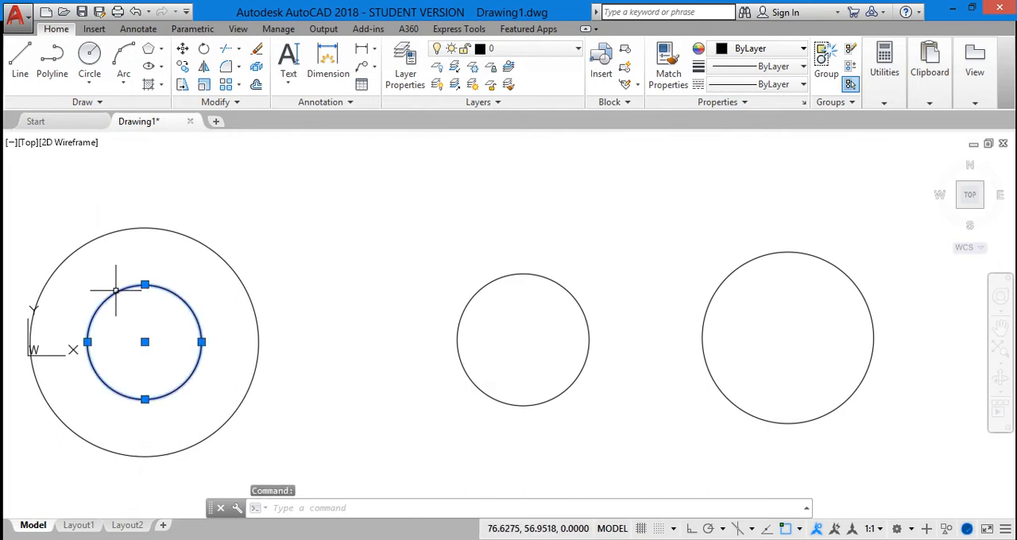
click(176, 221)
click(176, 233)
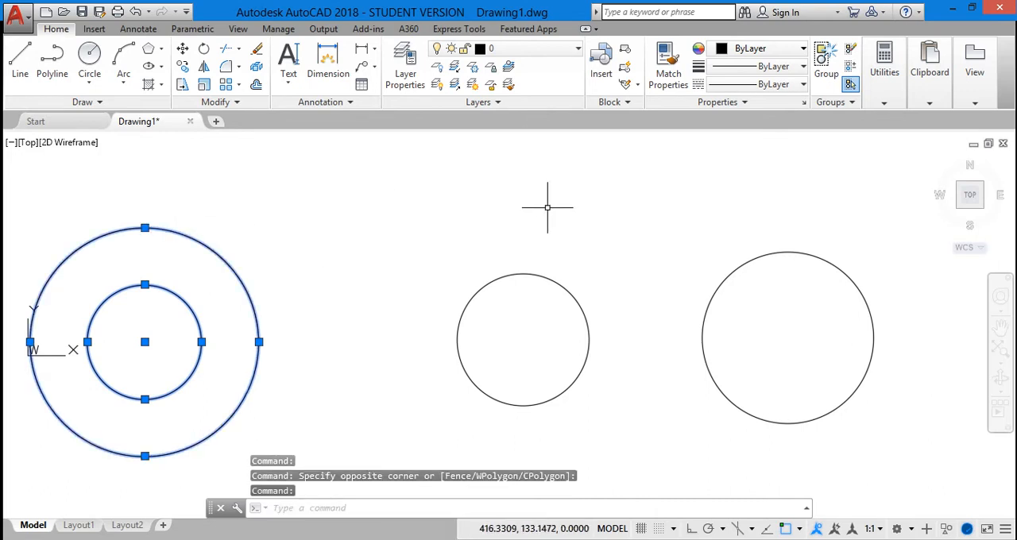
click(527, 273)
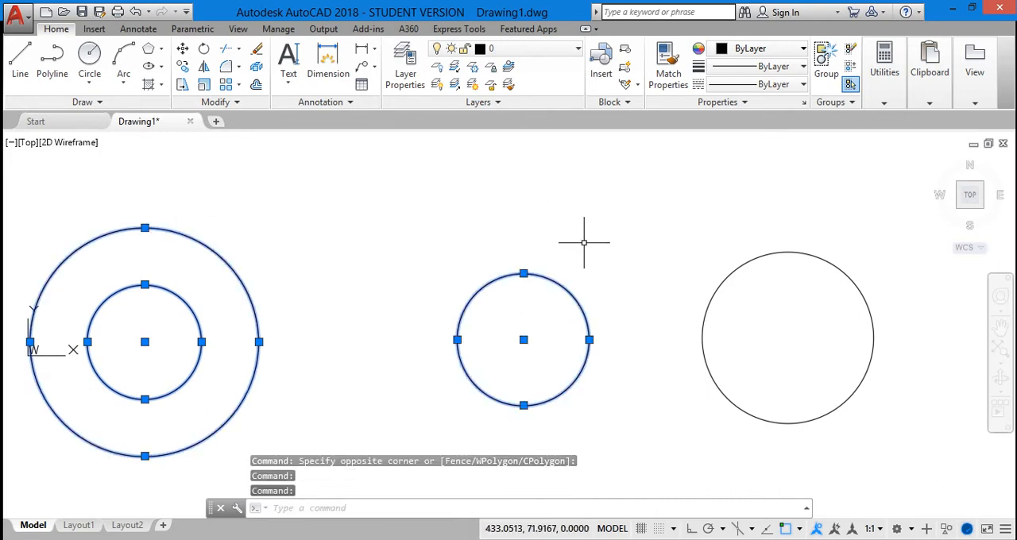
click(786, 251)
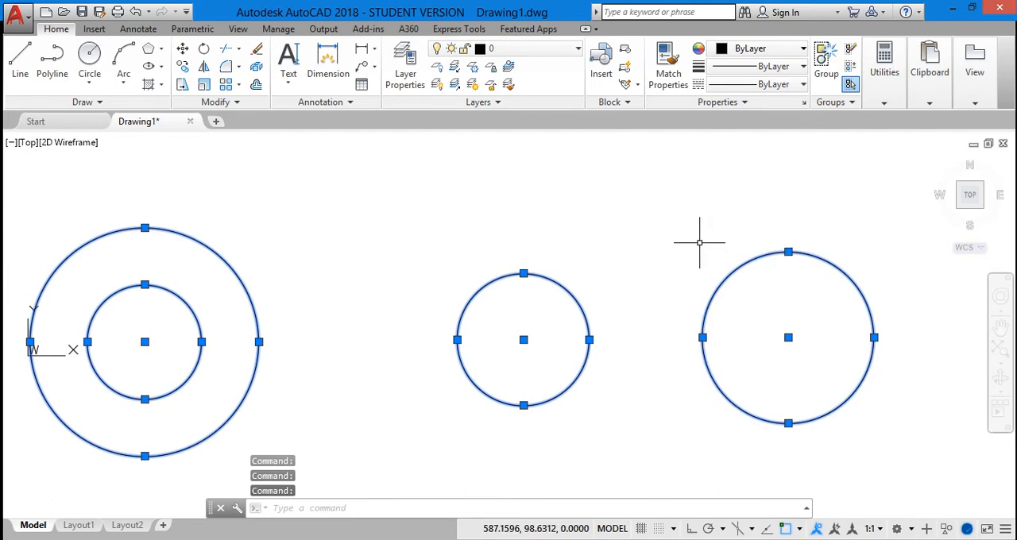
key(Escape)
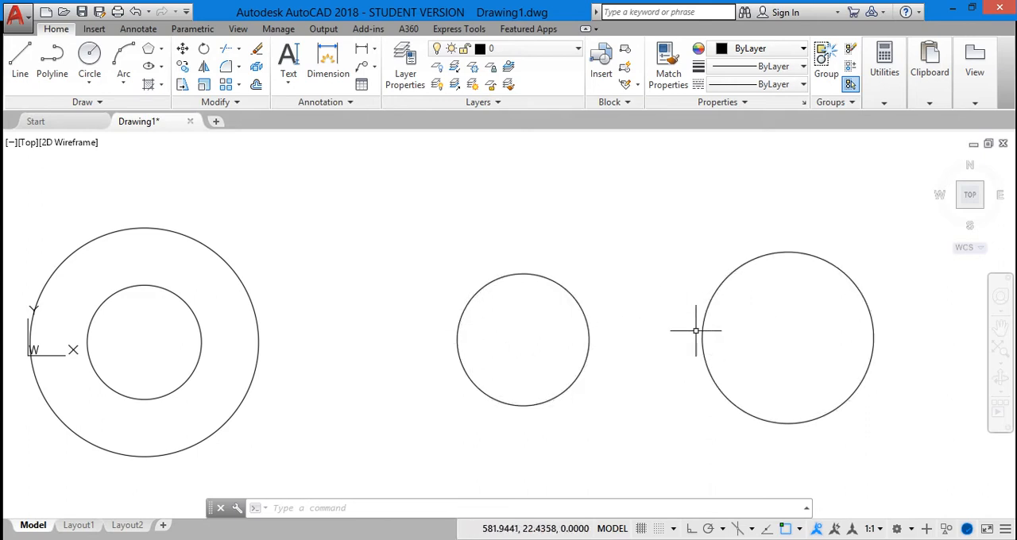
Step: Draw a circle of radius 75 tangent to the upper facing sides of the three-point and two-point circles, using the Ttr option
click(556, 283)
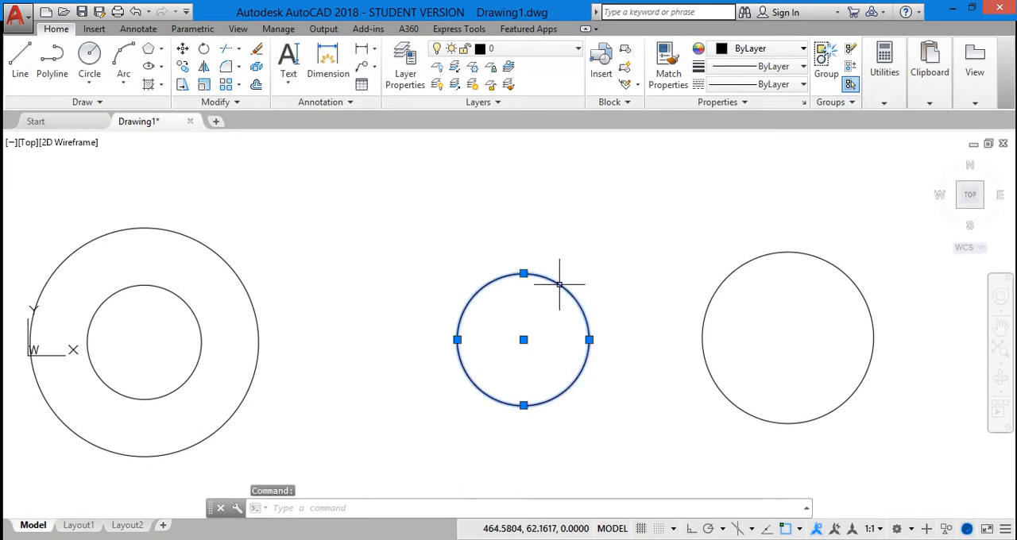
click(757, 256)
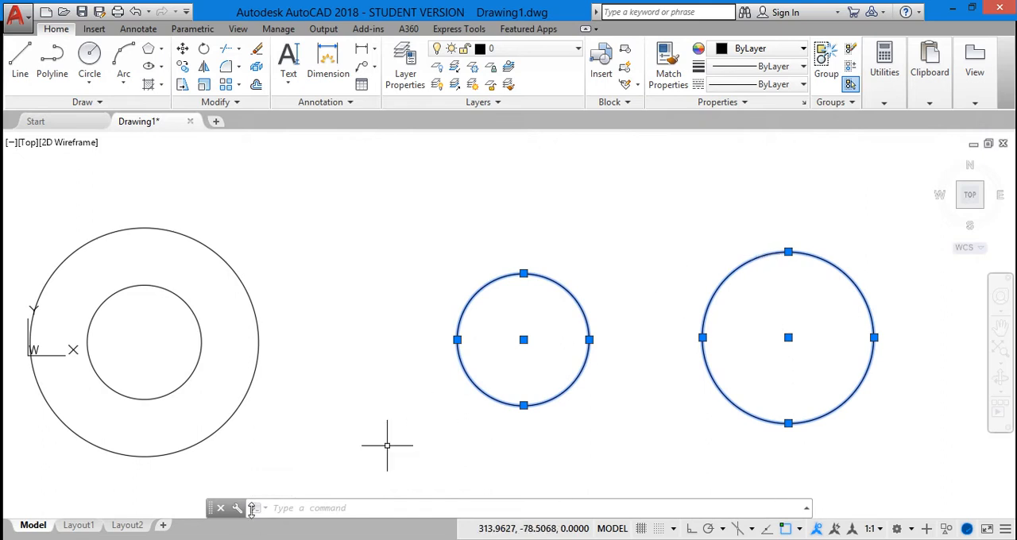
key(Escape)
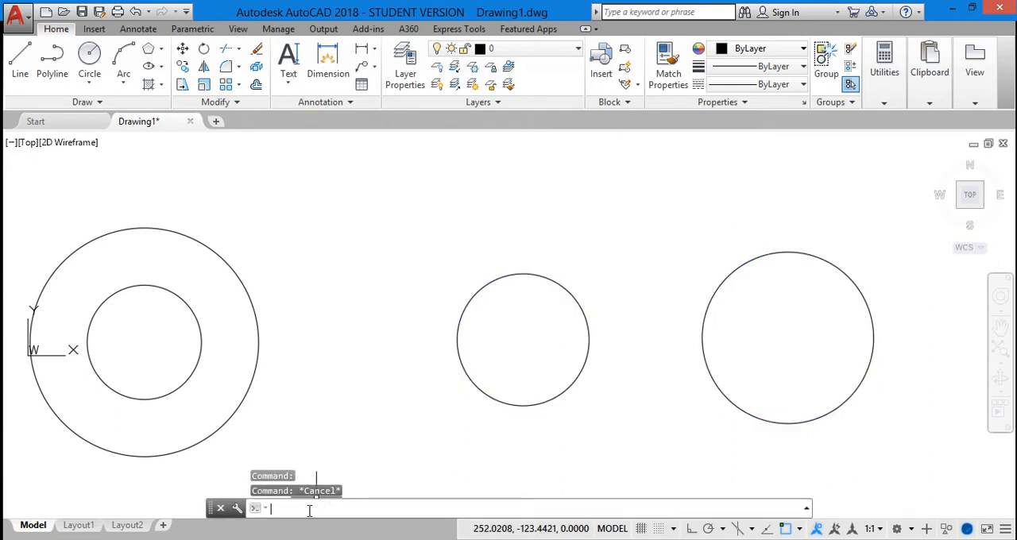
text(c)
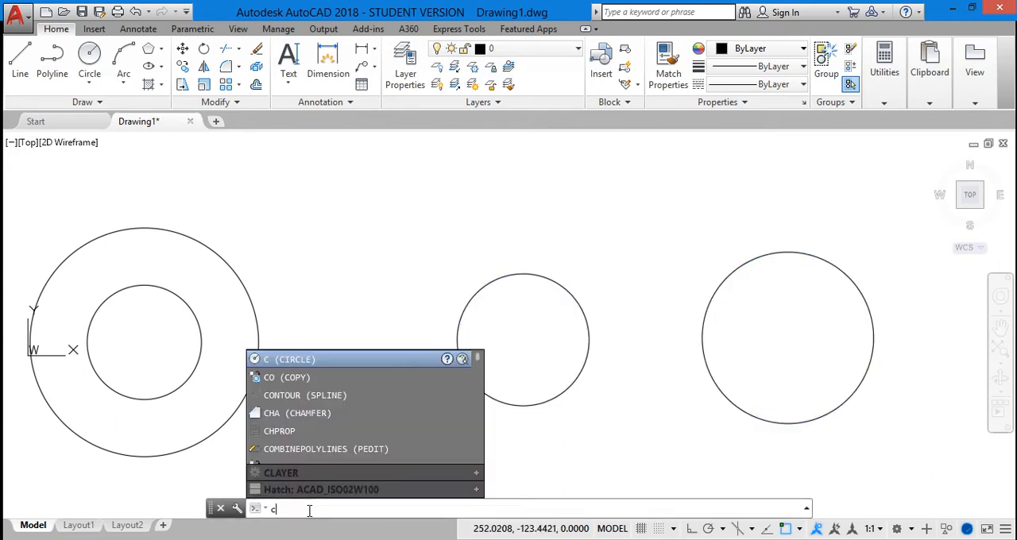
click(318, 360)
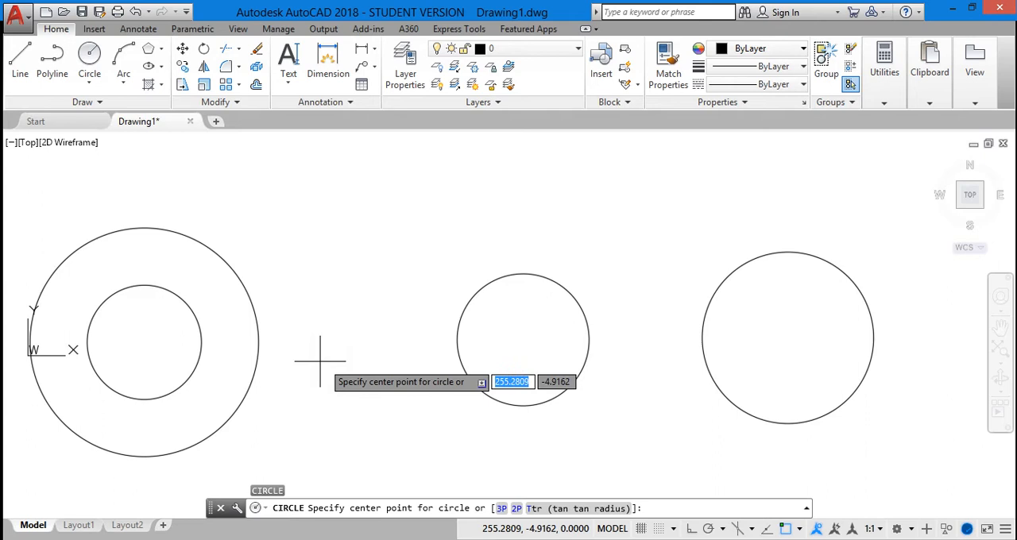
click(560, 509)
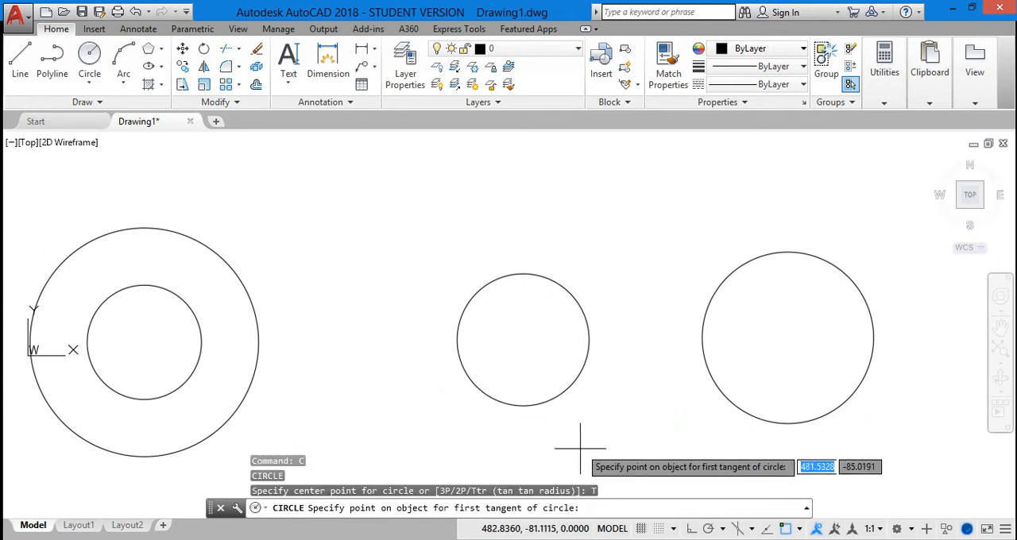
click(576, 301)
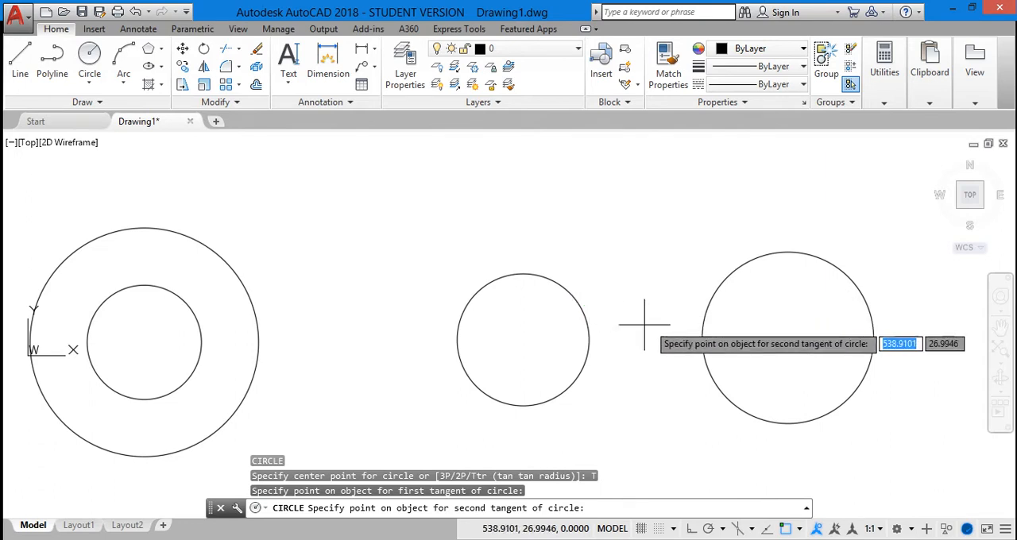
click(711, 299)
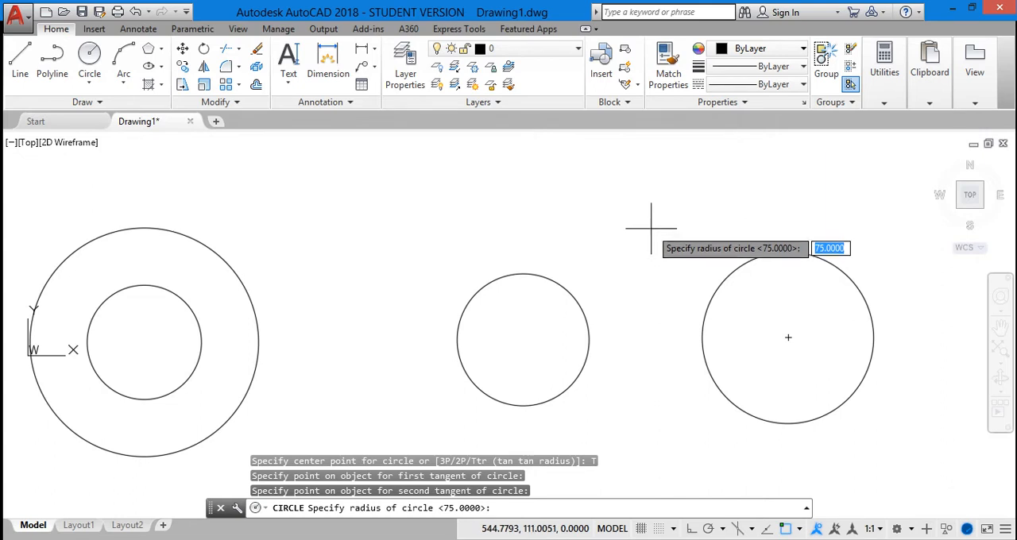
key(Return)
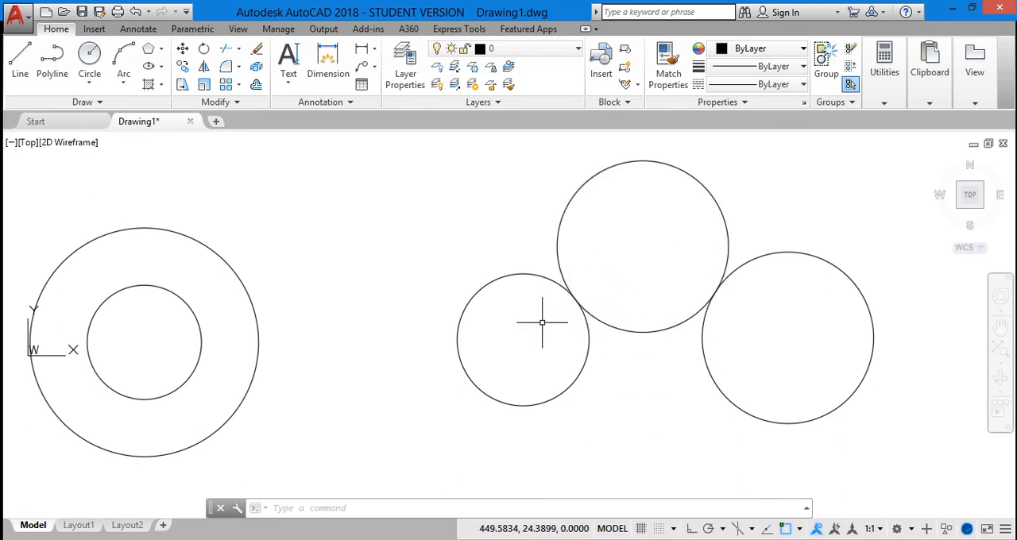
Step: Select the three-point circle with the two-point circle, and separately with the outer concentric circle, clearing each selection
click(590, 335)
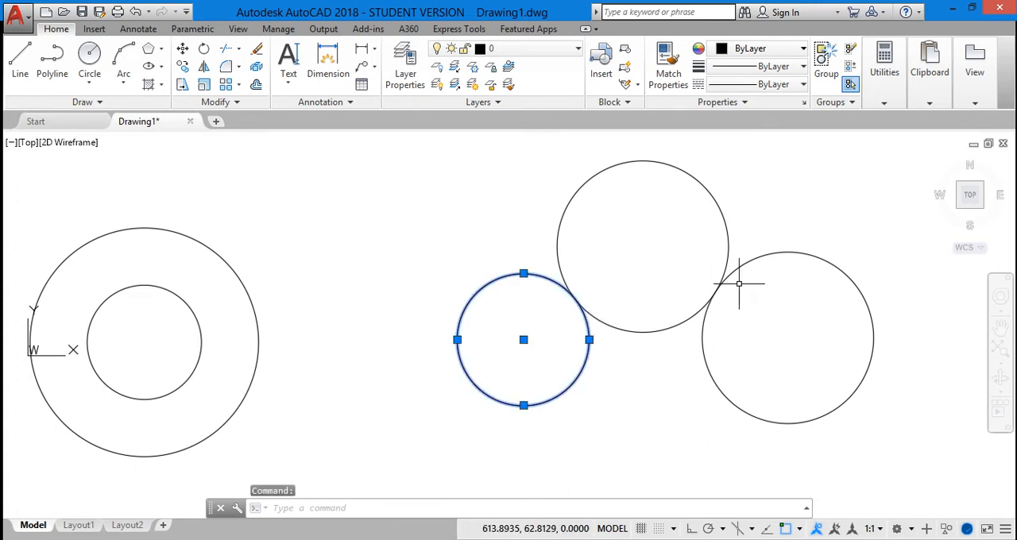
click(704, 337)
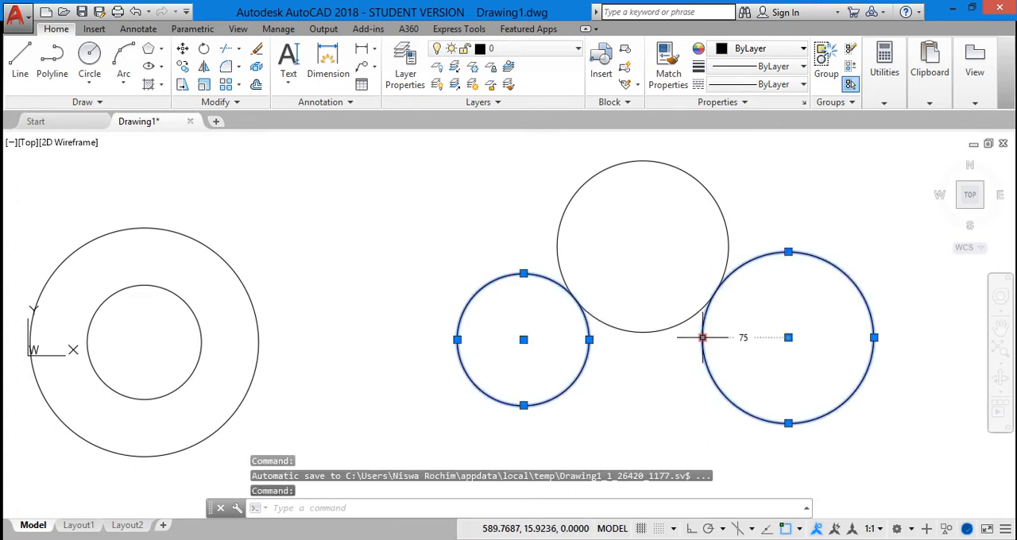
key(Escape)
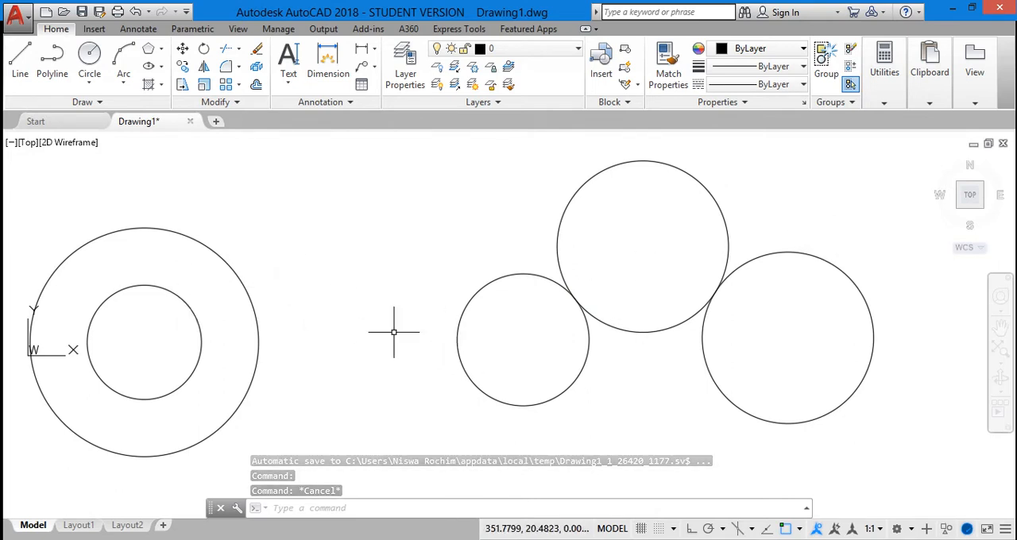
click(258, 326)
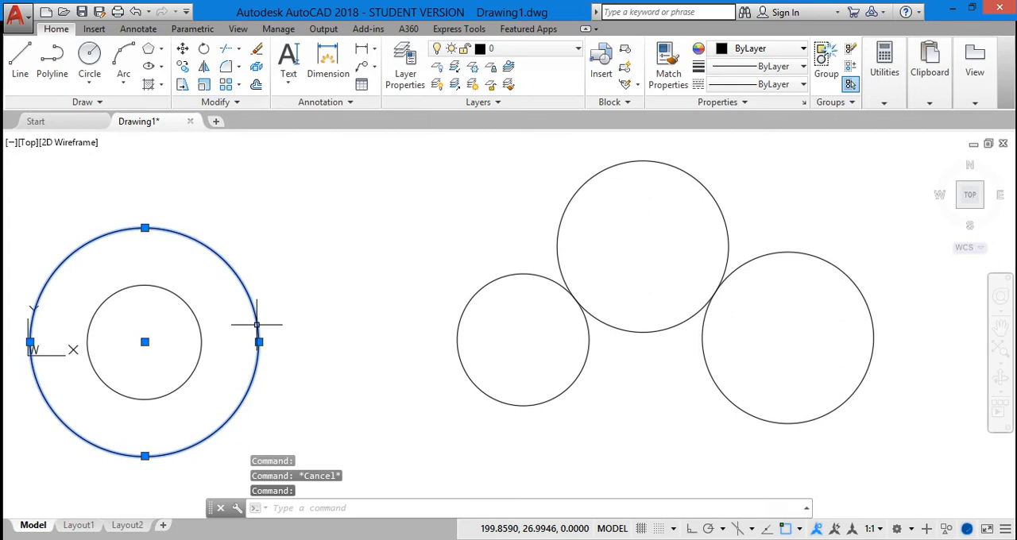
click(462, 315)
key(Escape)
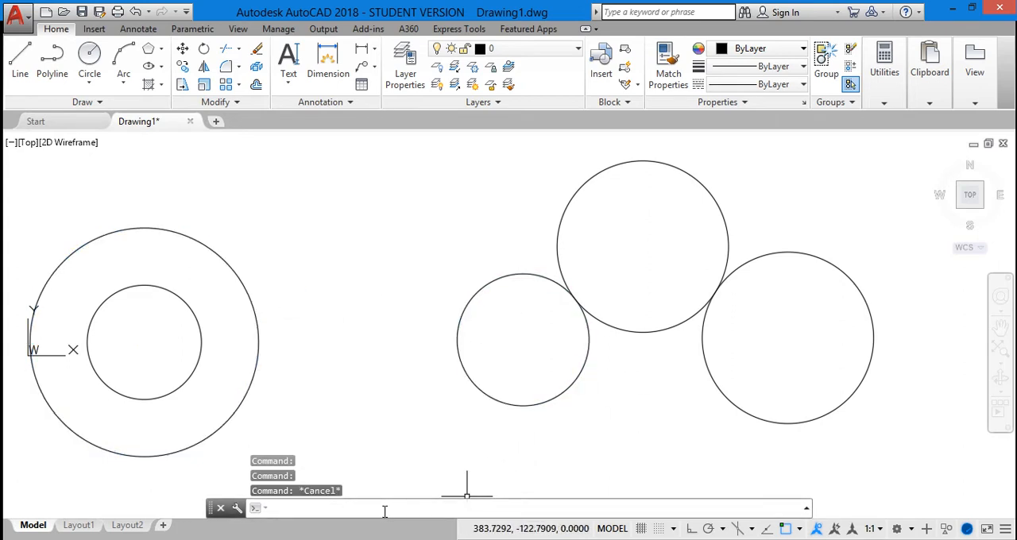
Step: Try to draw a circle of radius 75 tangent to the facing sides of the outer concentric circle and the three-point circle, using Ttr
text(c)
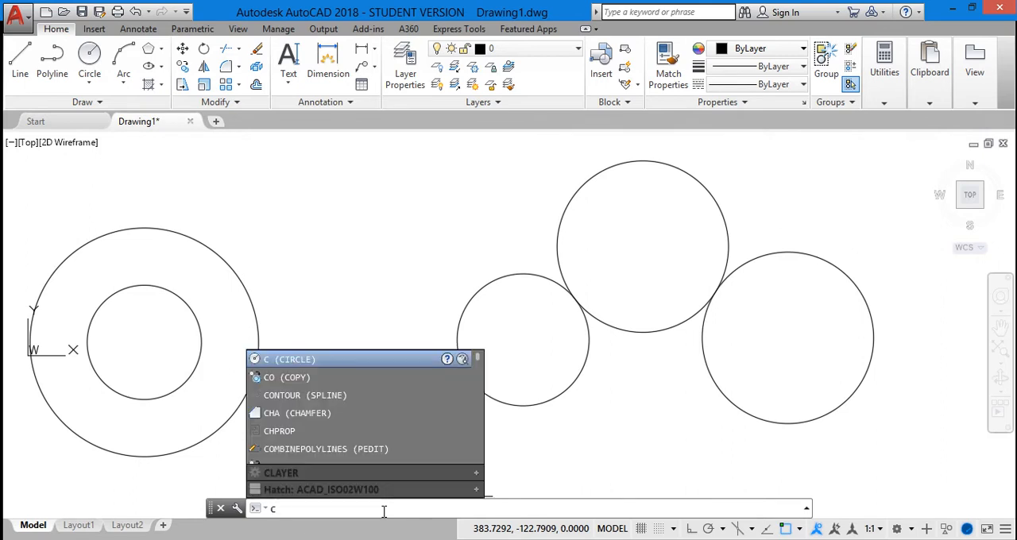
text(i)
key(Return)
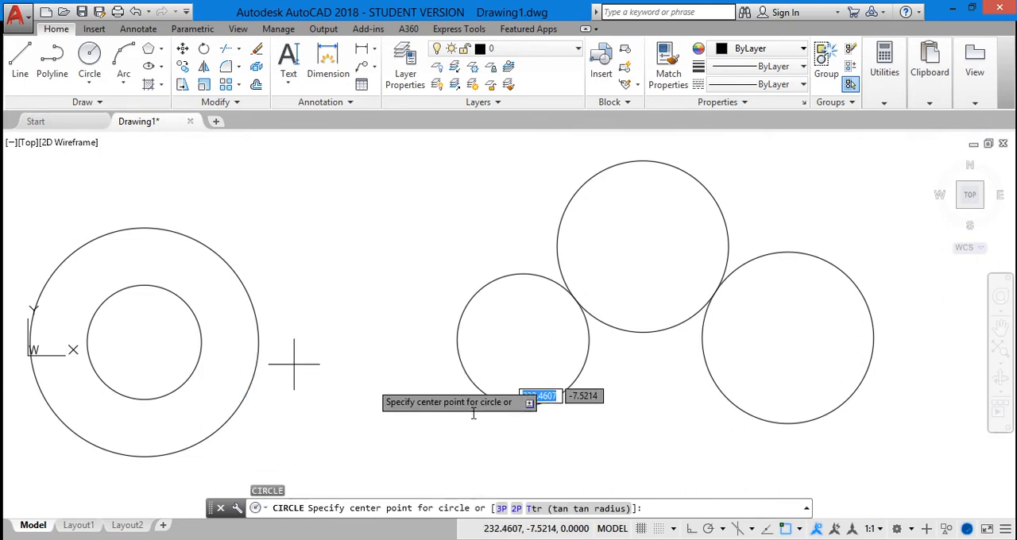
click(585, 510)
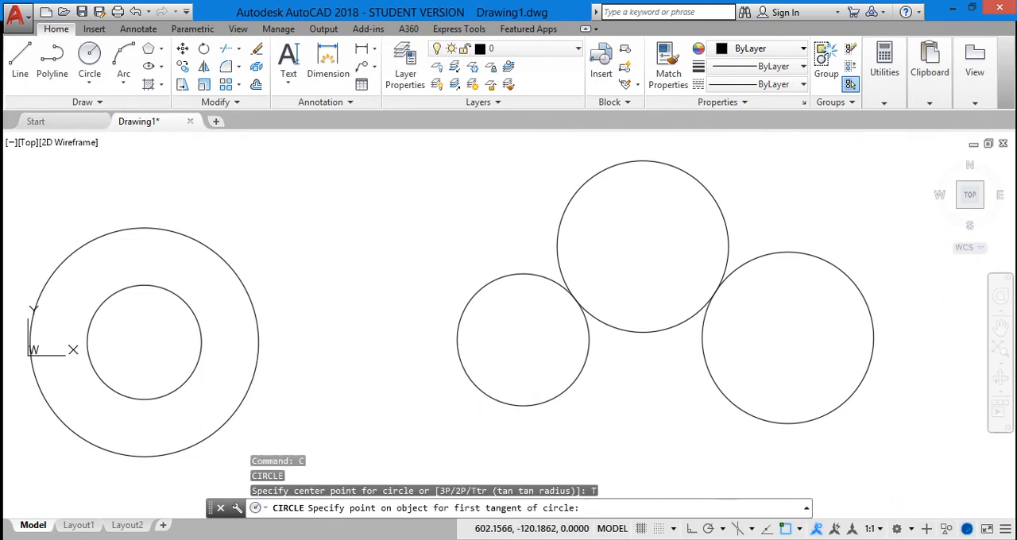
click(258, 342)
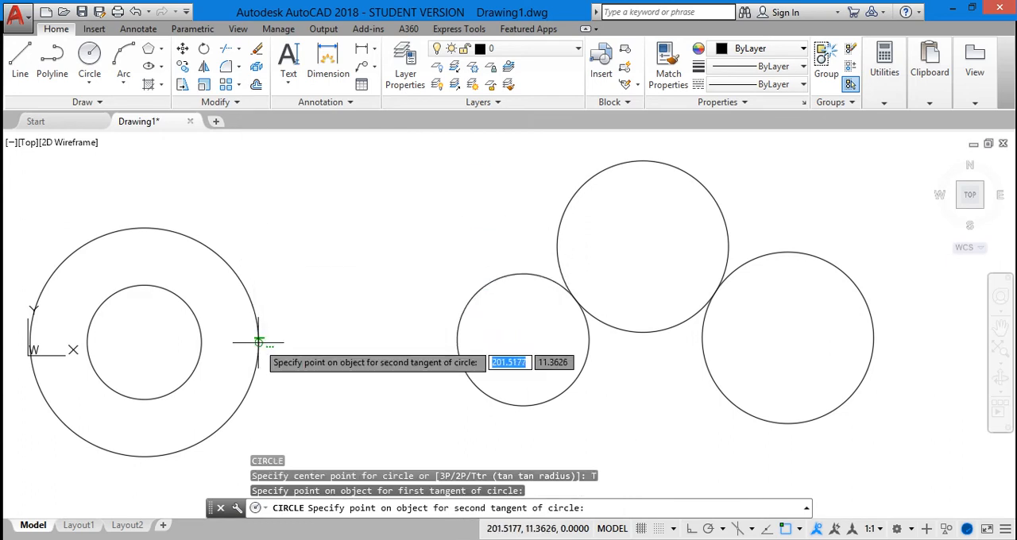
click(457, 340)
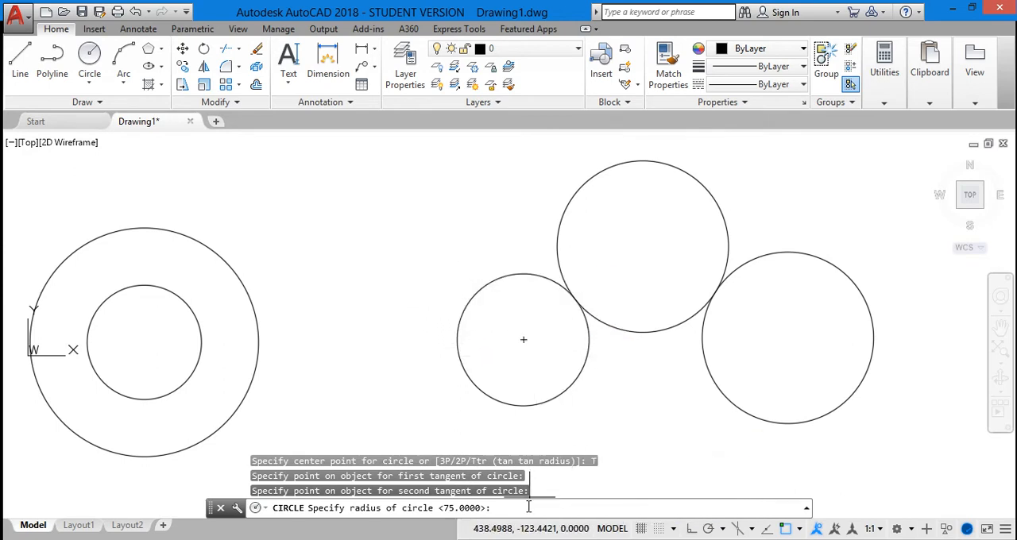
click(395, 325)
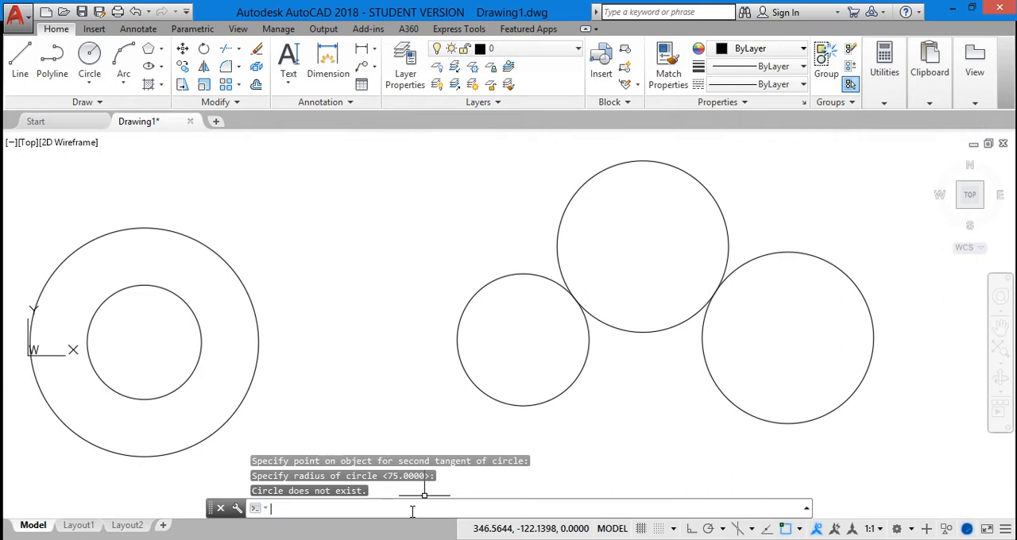
text(80)
key(Return)
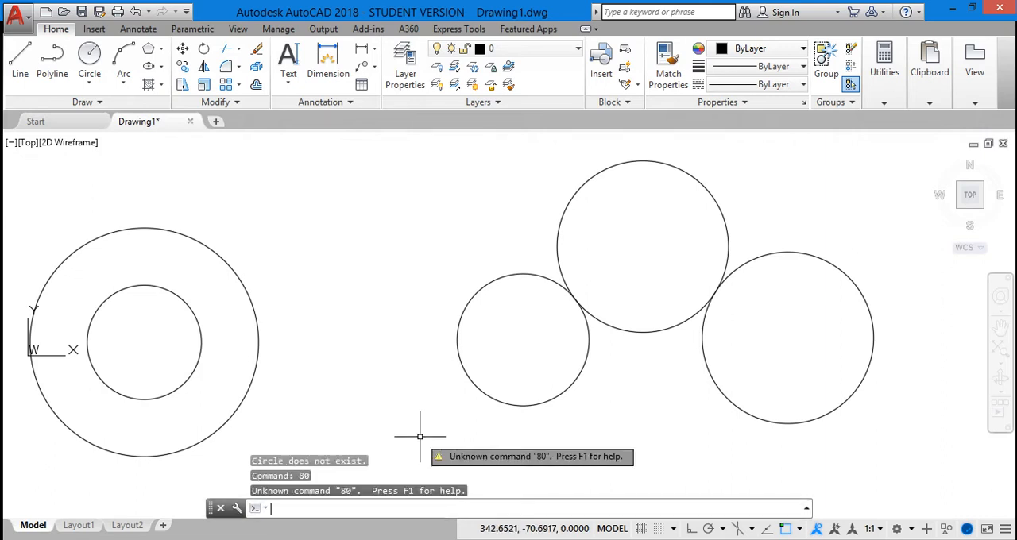
key(Escape)
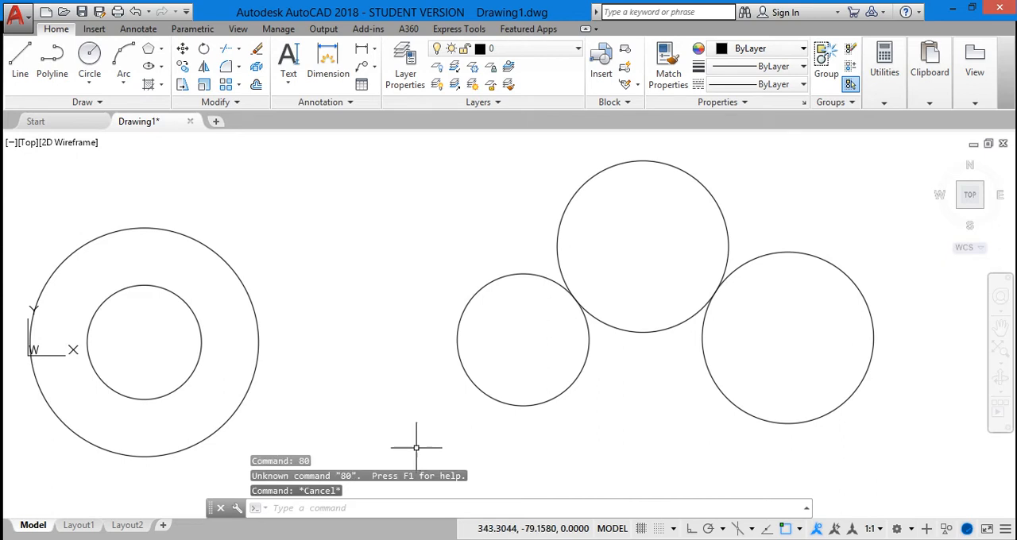
click(343, 509)
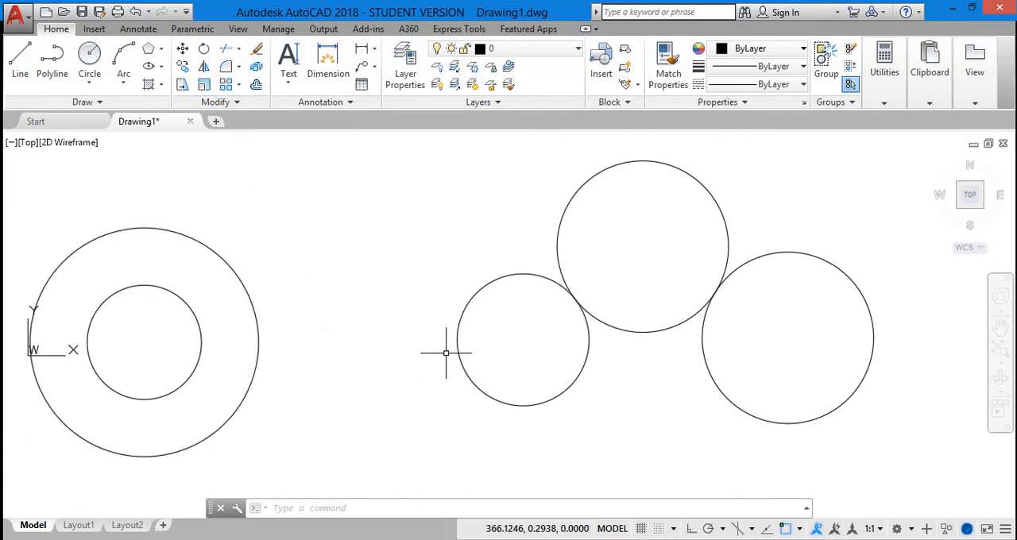
Step: Dimension the gap between the facing sides of the outer concentric circle and the three-point circle, placing the dimension line below the gap
click(328, 57)
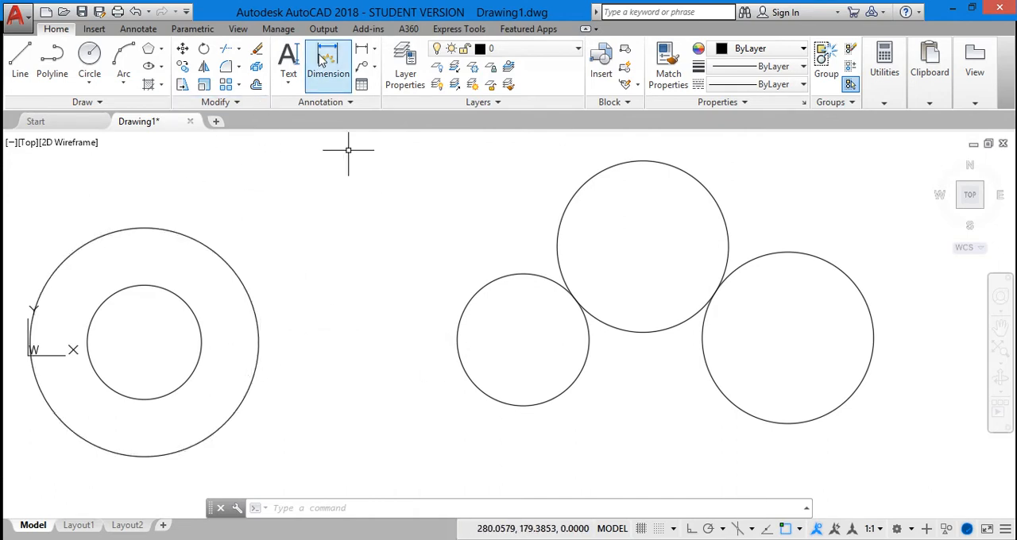
key(Return)
click(259, 341)
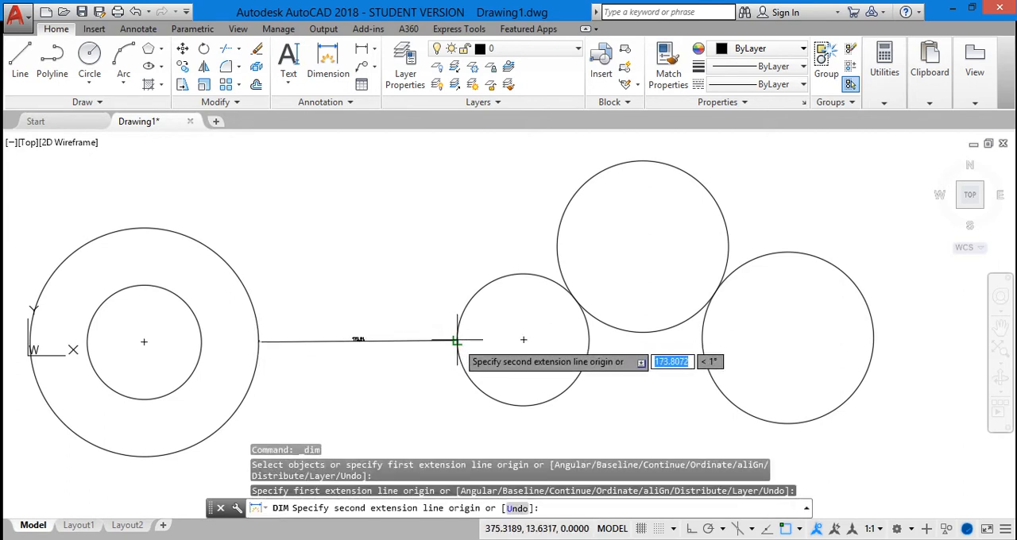
click(457, 342)
click(406, 398)
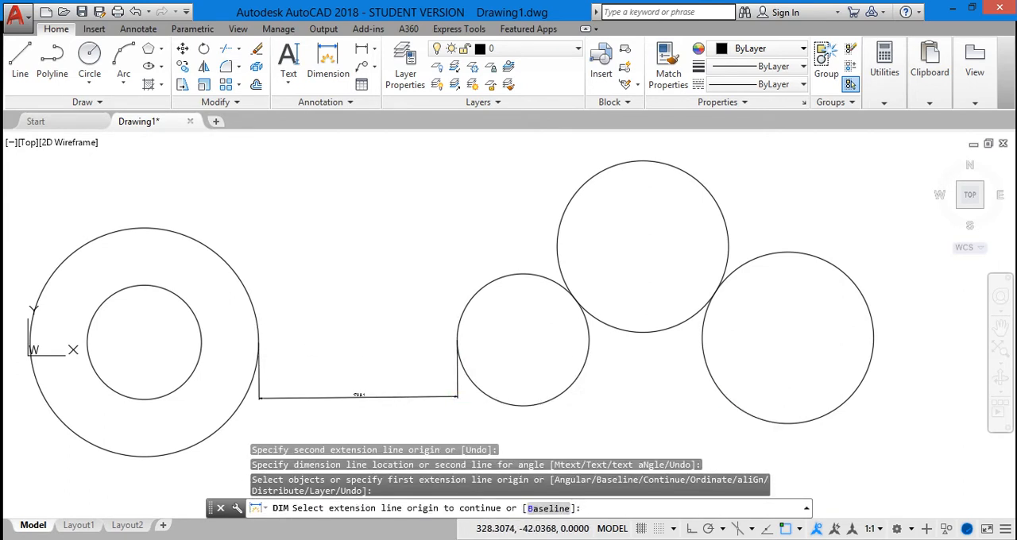
key(Return)
scroll(357, 397, up, 2)
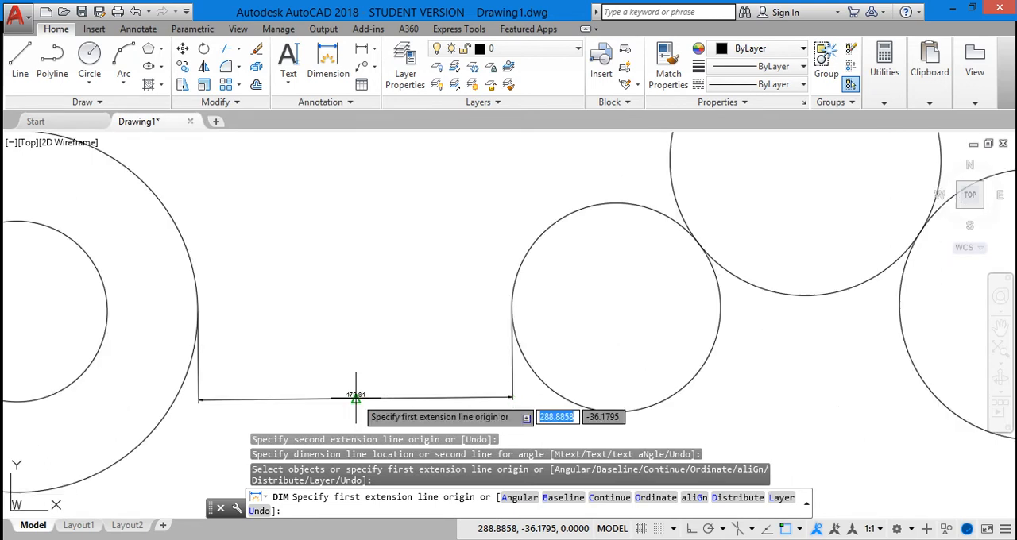
key(Return)
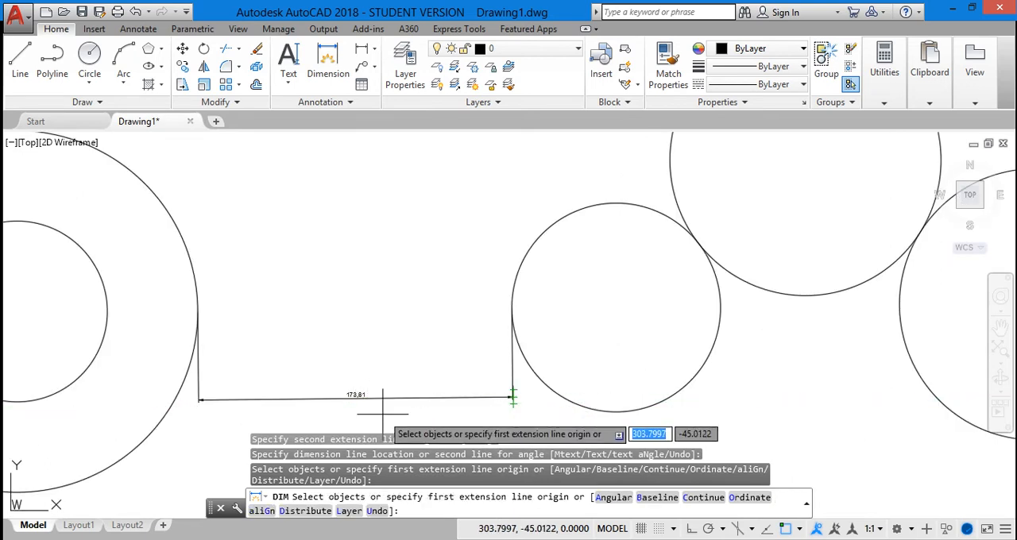
scroll(384, 410, down, 2)
click(377, 405)
key(Return)
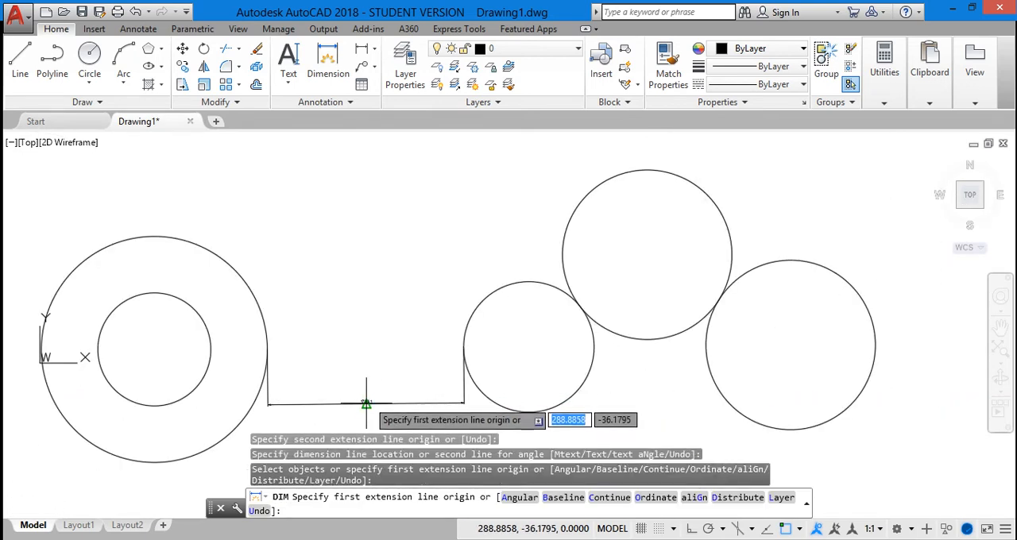
click(377, 405)
key(Escape)
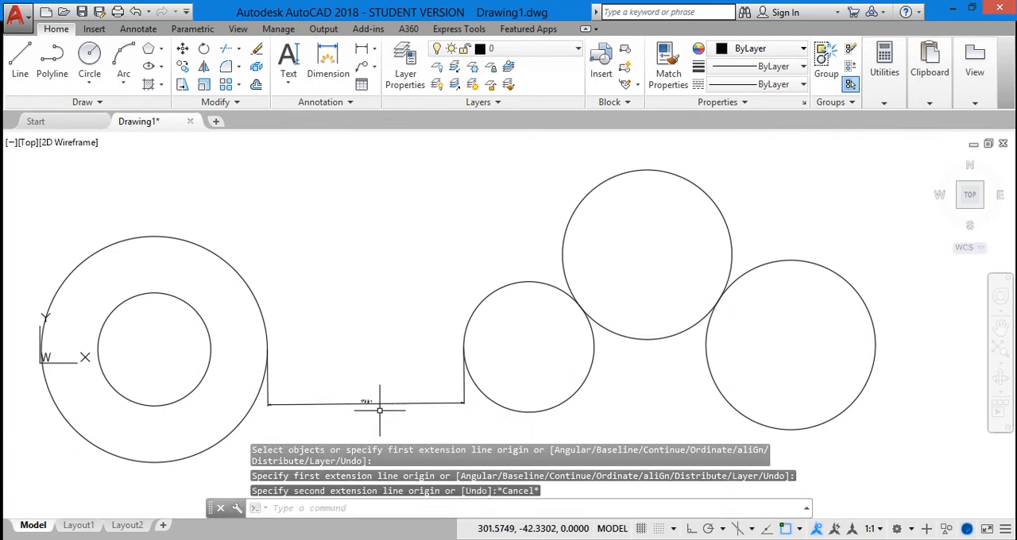
Step: Delete the dimension between the outer concentric circle and the three-point circle
click(364, 402)
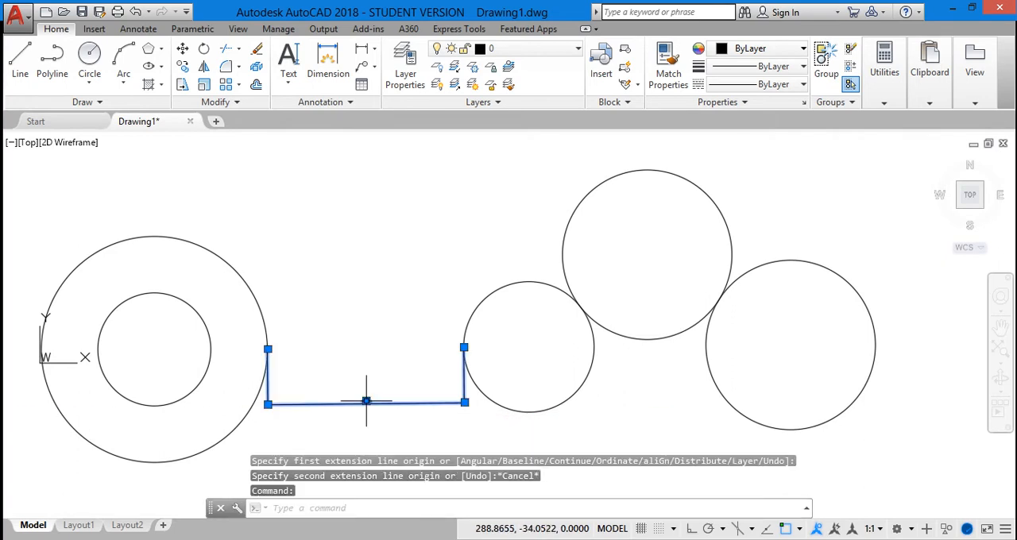
mouse_move(366, 401)
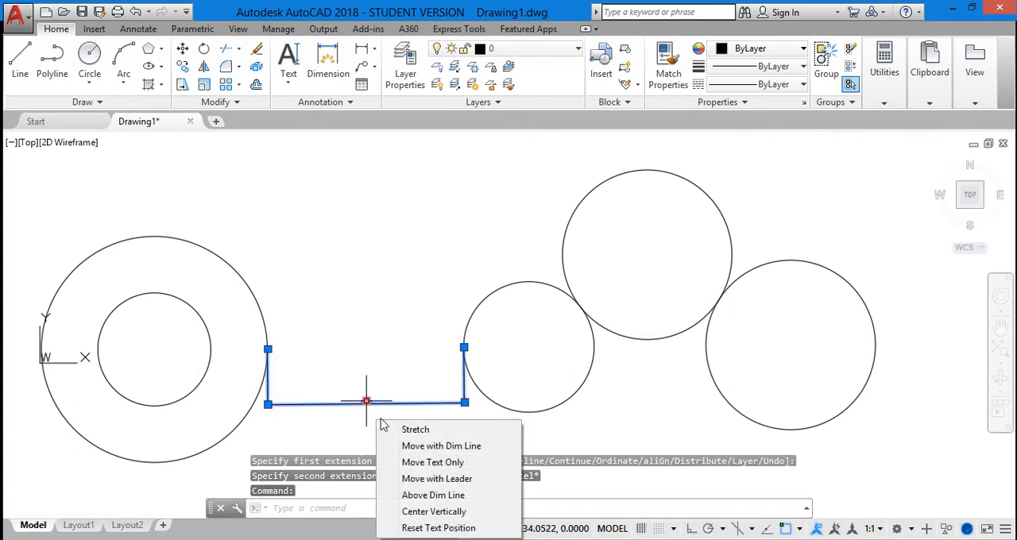
key(Delete)
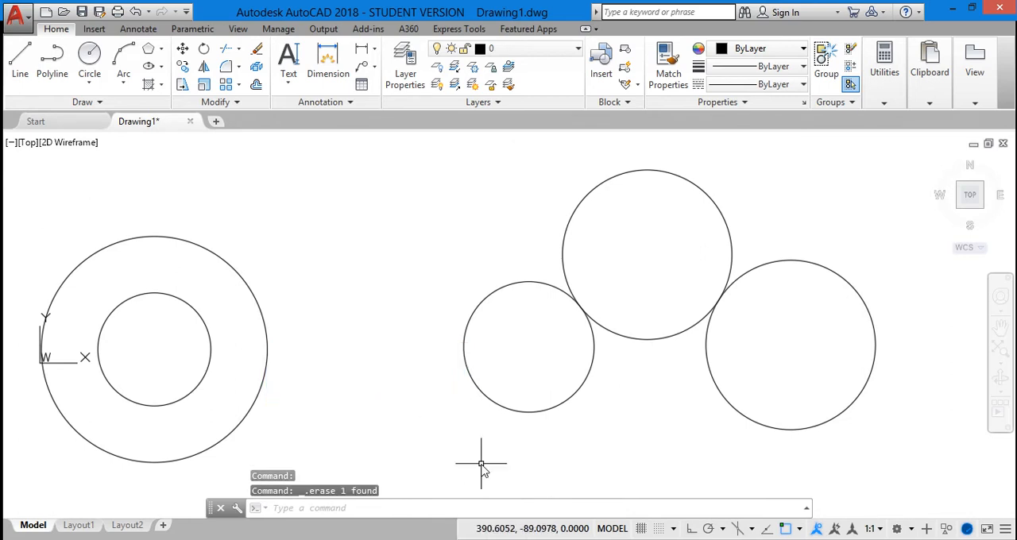
Step: Try to draw a Ttr circle of radius 85 tangent to the outer concentric circle and the three-point circle
click(402, 509)
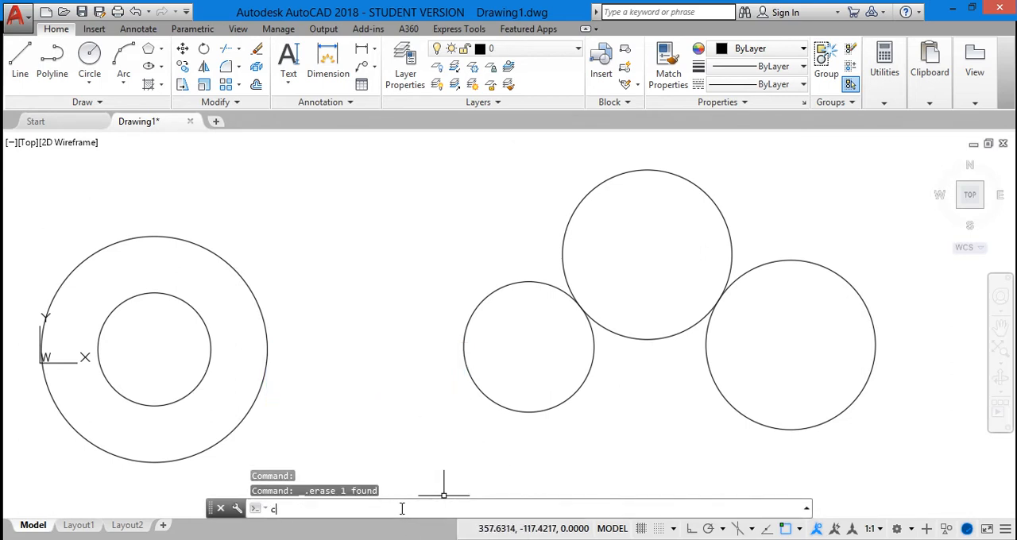
text(c)
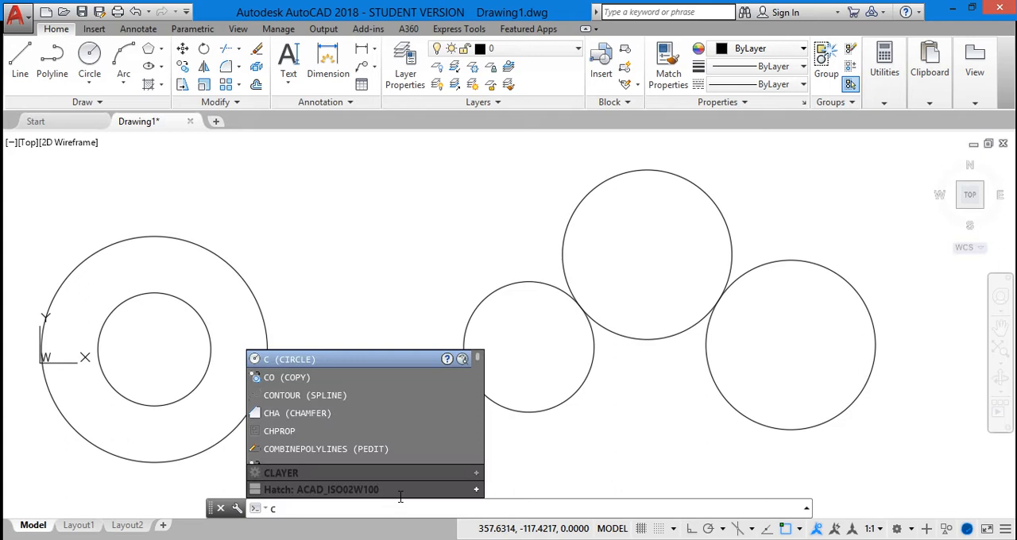
click(332, 363)
click(537, 509)
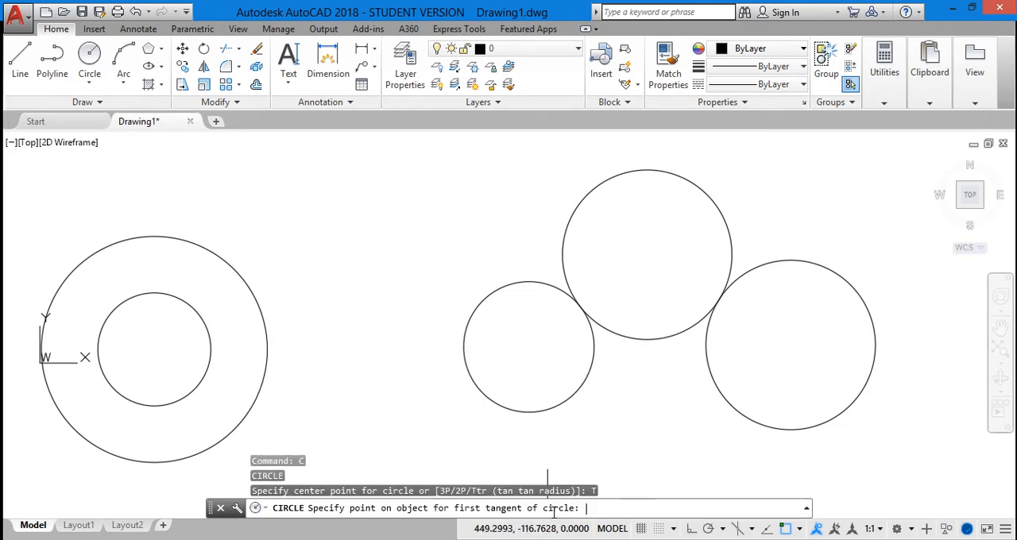
click(267, 352)
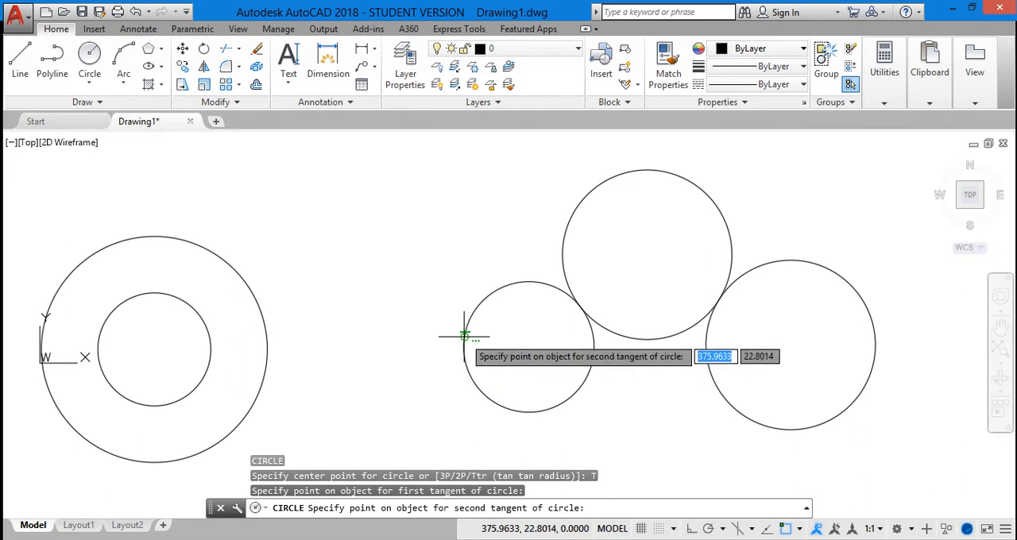
click(464, 344)
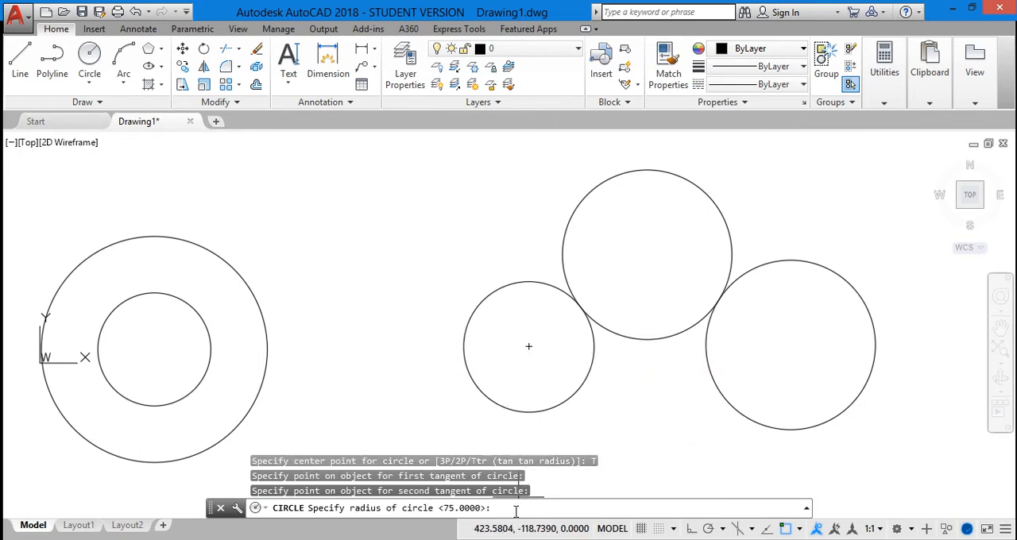
key(Return)
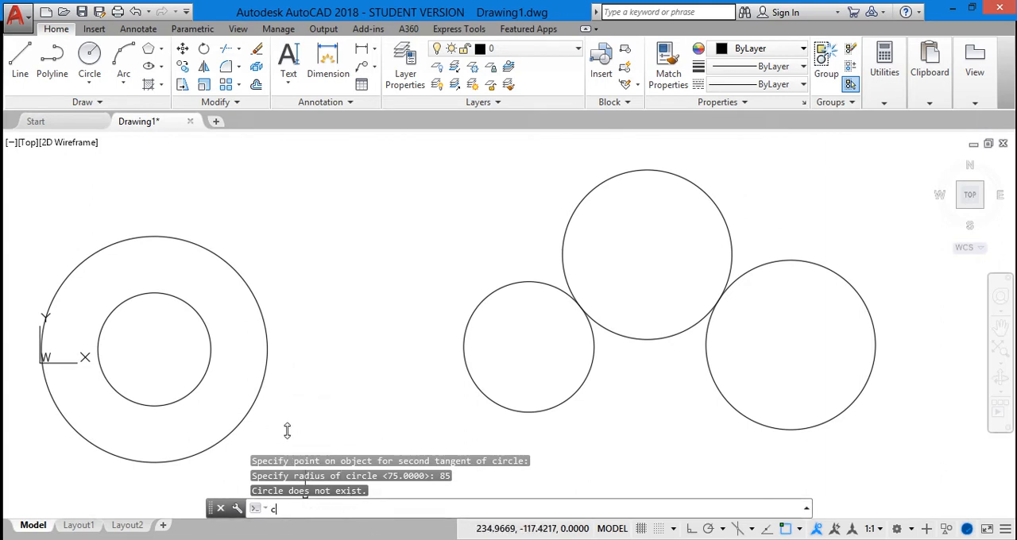
Step: Draw a circle of radius 100 tangent to the upper facing sides of the outer concentric circle and the three-point circle, using the Ttr option
text(i)
click(305, 359)
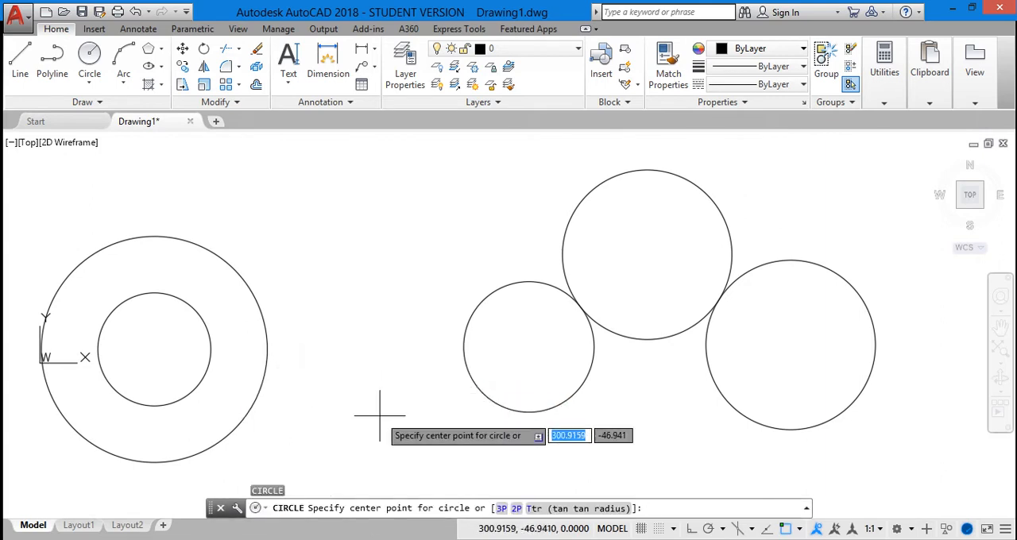
click(548, 508)
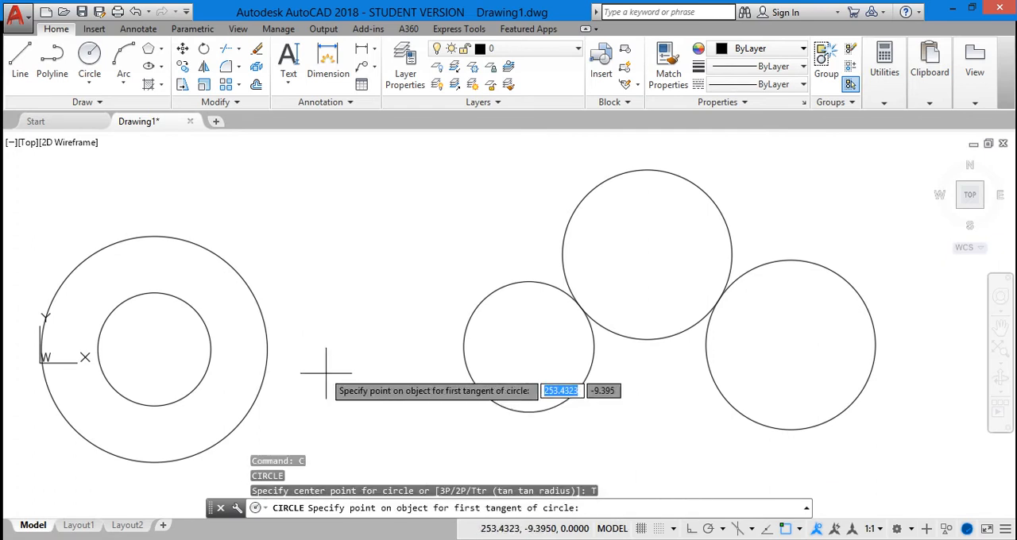
click(260, 304)
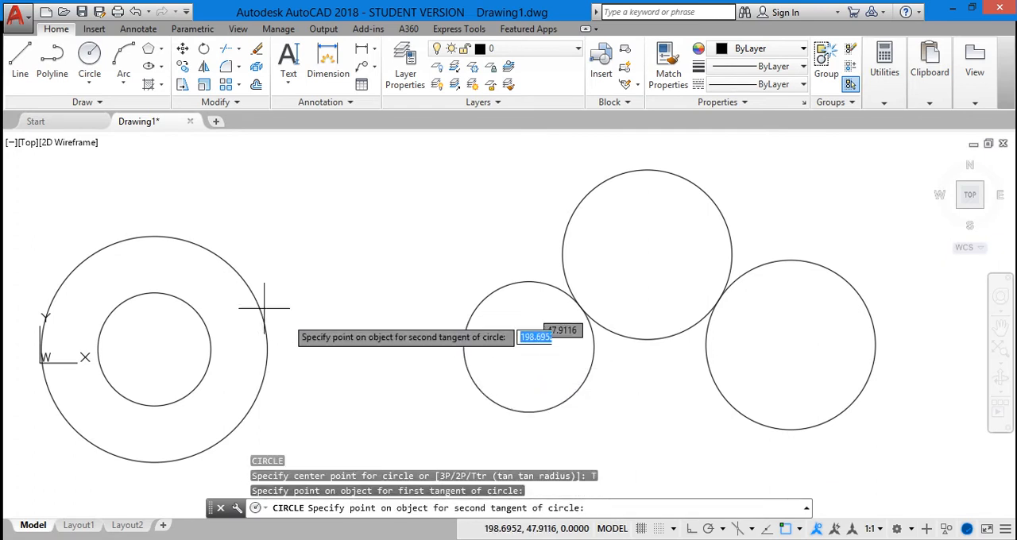
click(487, 292)
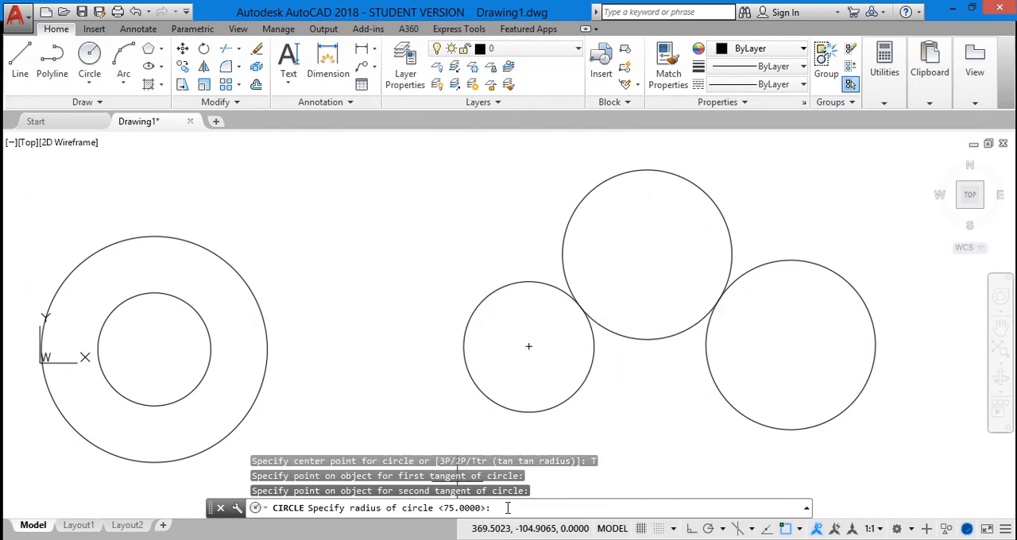
text(100)
key(Return)
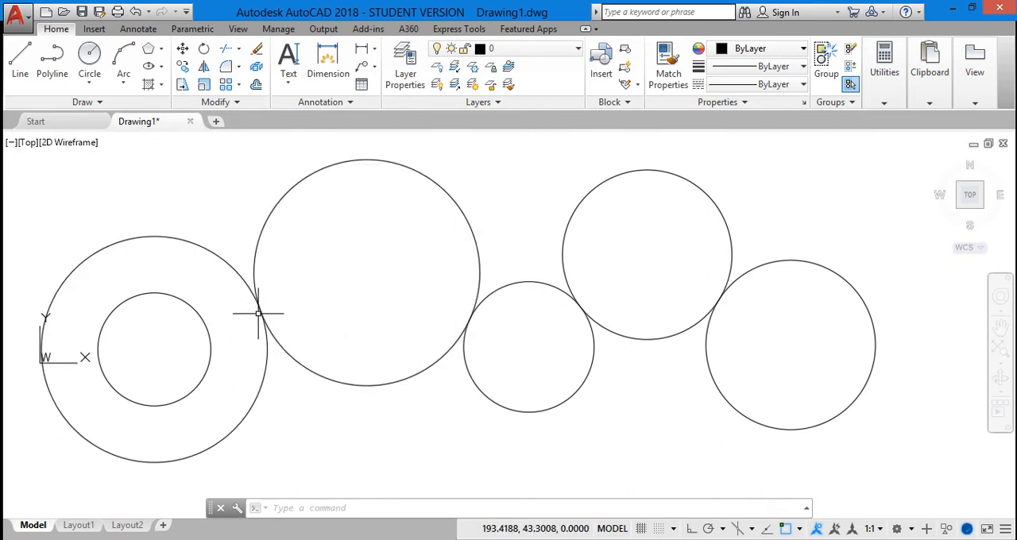
Step: Inspect up close the tangent point between the radius 100 circle and the outer concentric circle
scroll(257, 314, up, 4)
scroll(259, 309, up, 3)
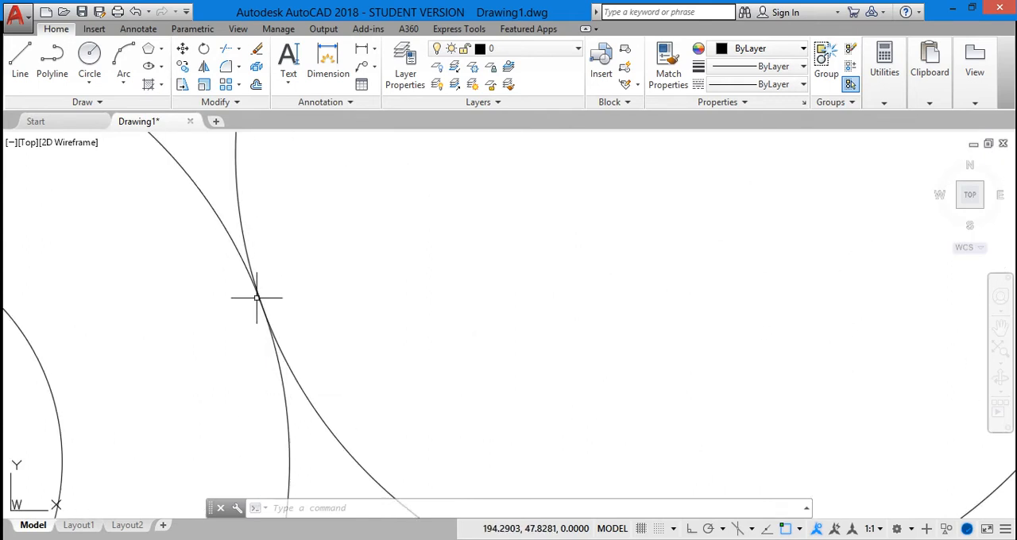
scroll(257, 298, down, 5)
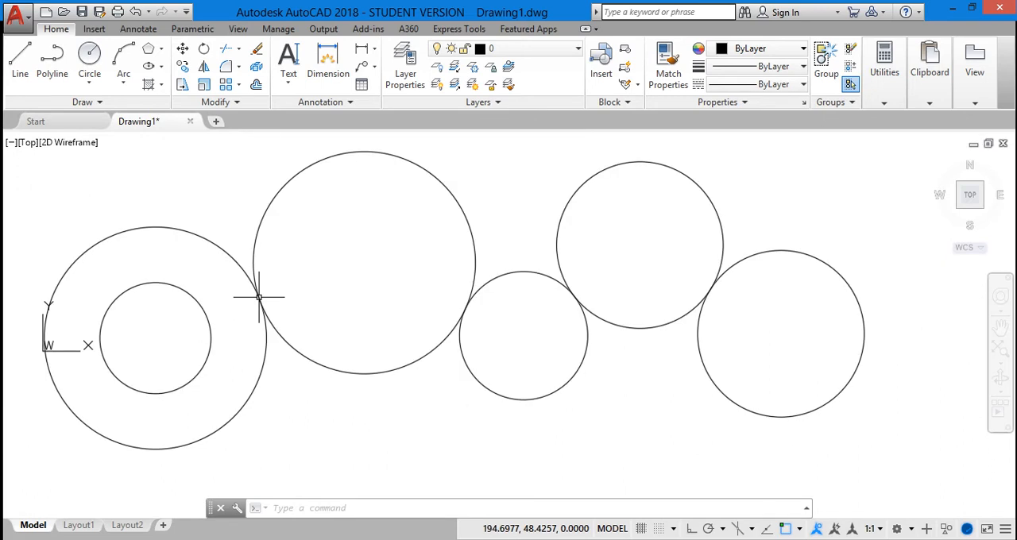
scroll(260, 293, down, 1)
scroll(250, 253, up, 2)
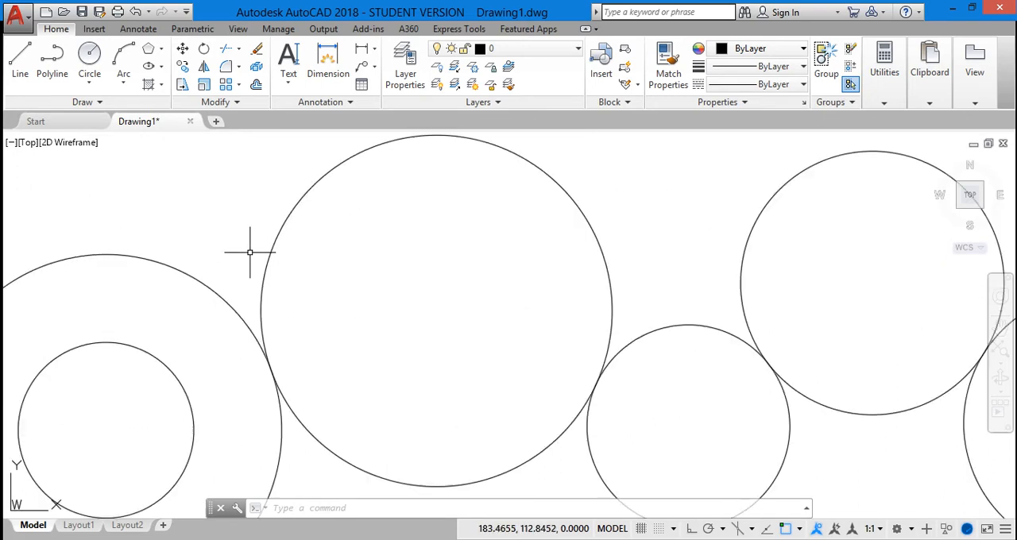
scroll(250, 253, down, 2)
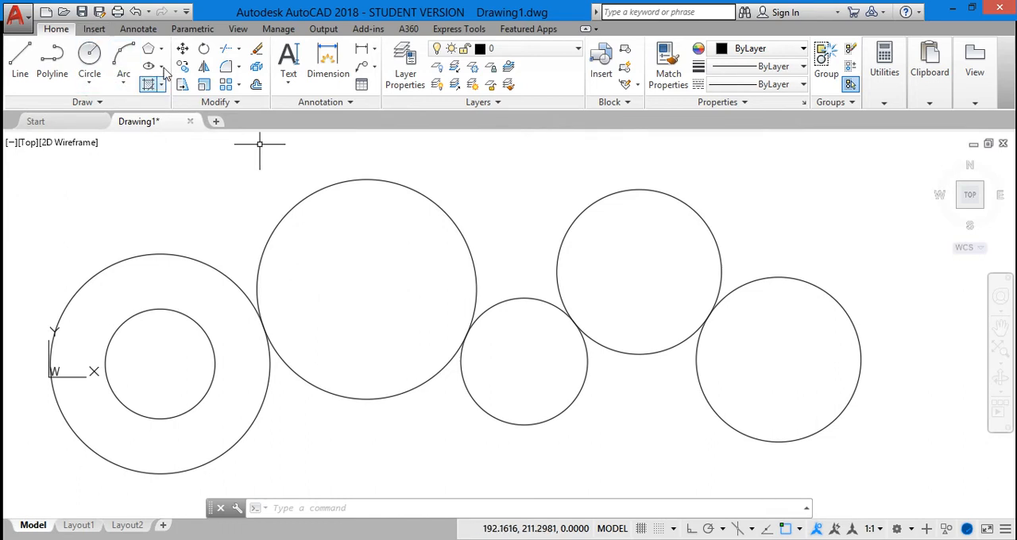
Step: Delete all six circles from the drawing
click(125, 87)
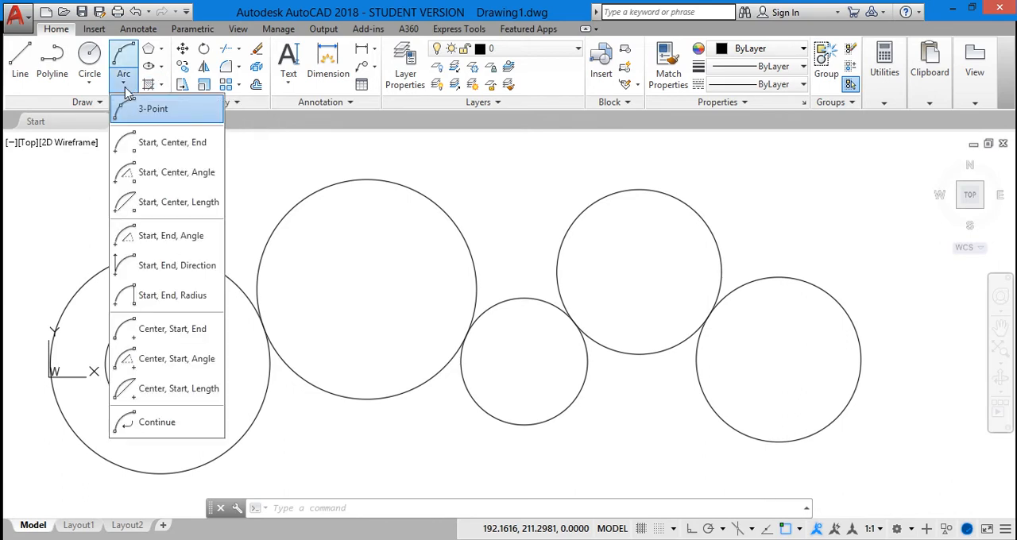
click(161, 70)
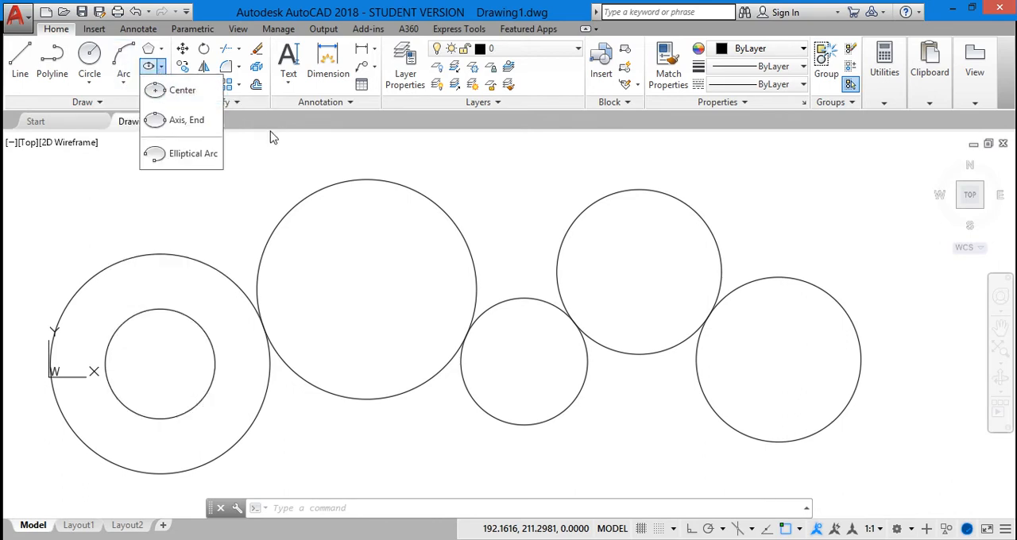
scroll(880, 368, down, 2)
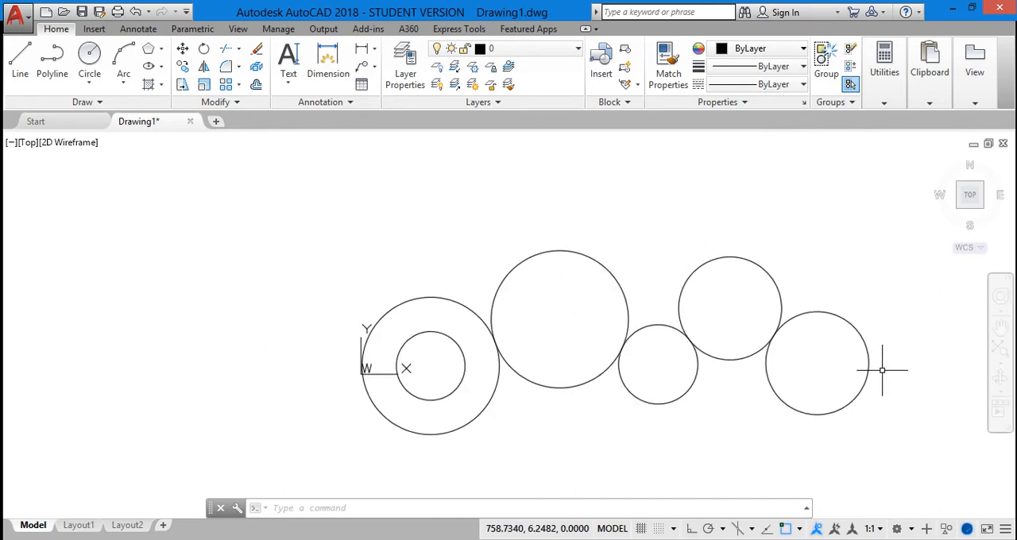
mouse_move(243, 175)
mouse_down()
mouse_move(983, 208)
mouse_move(871, 461)
mouse_move(242, 486)
mouse_move(284, 357)
mouse_move(277, 366)
mouse_up()
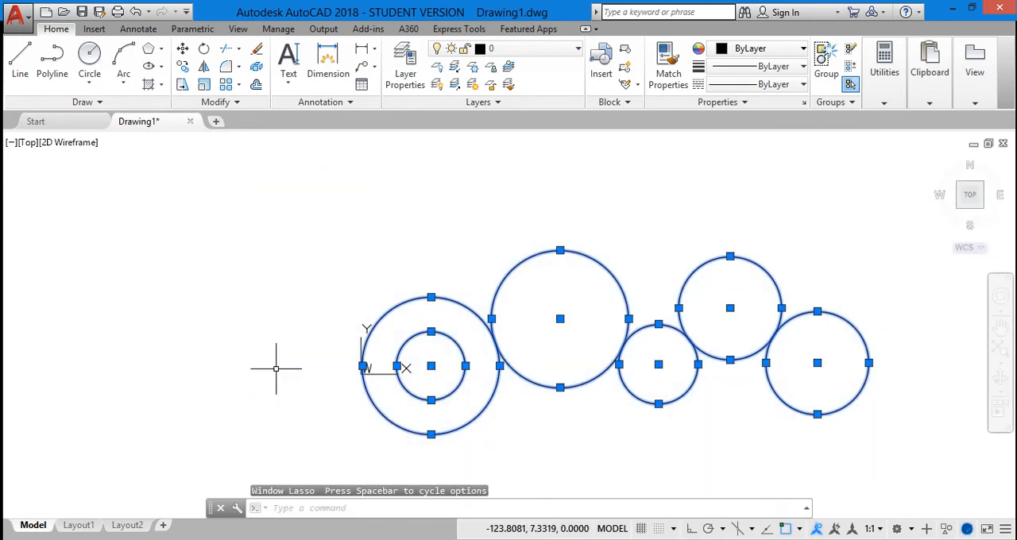
key(Delete)
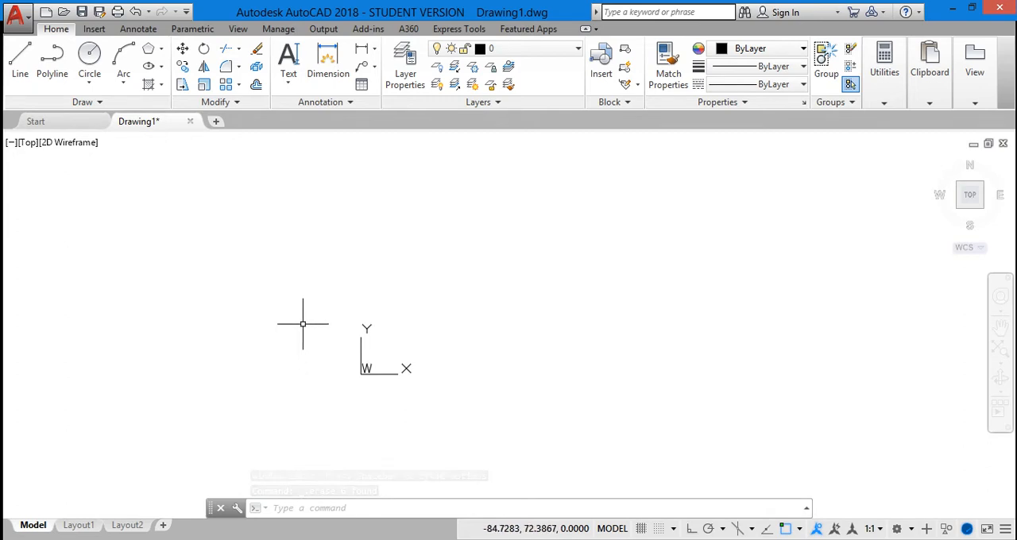
click(132, 80)
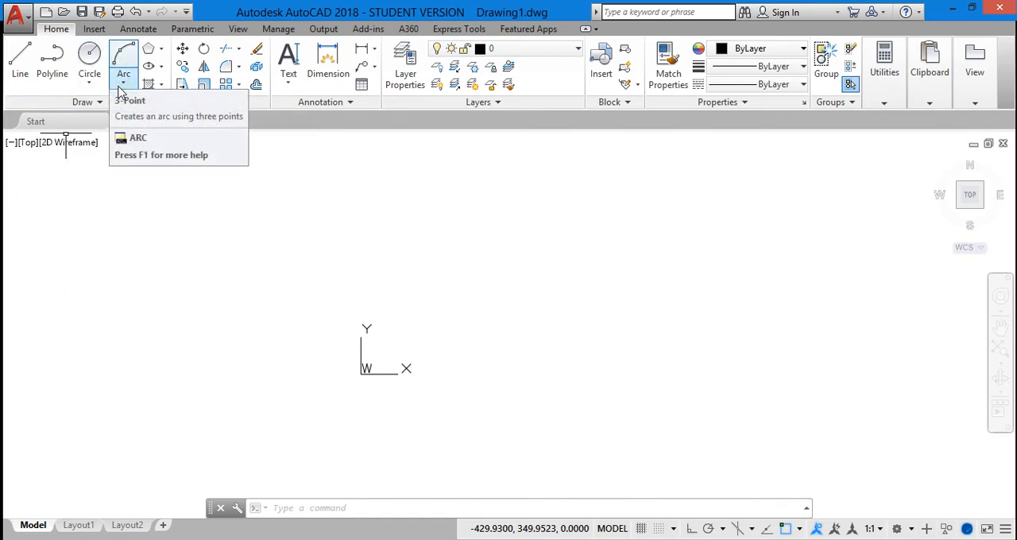
click(432, 199)
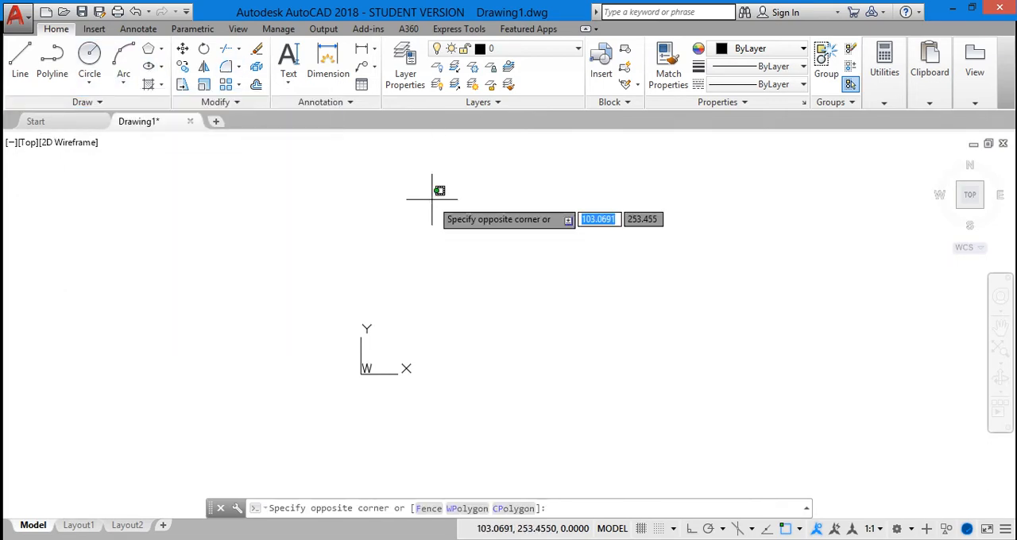
key(Escape)
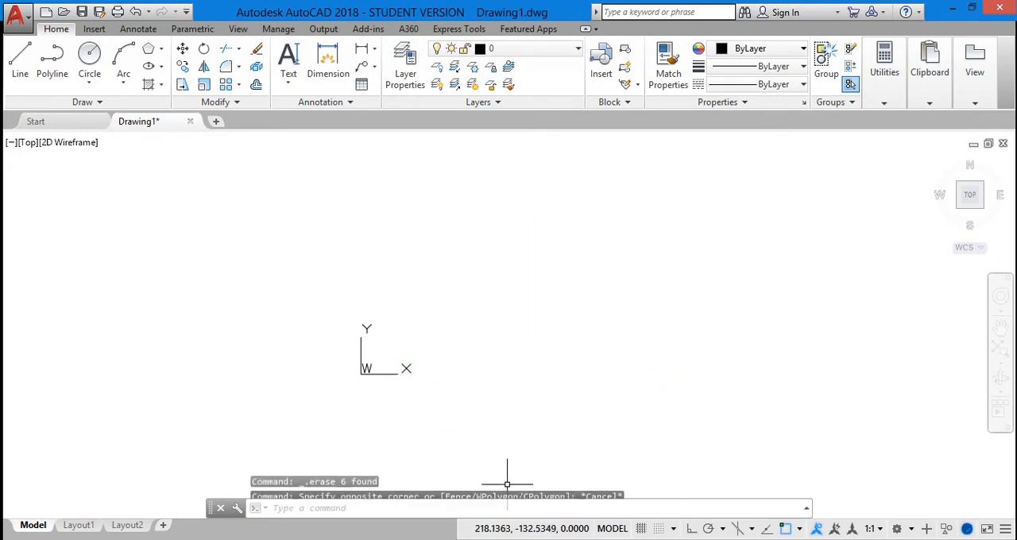
Step: Try to draw a three-point arc with the start point at 20,20, second point at 50,20 and end point at 80,20
click(328, 507)
text(ar)
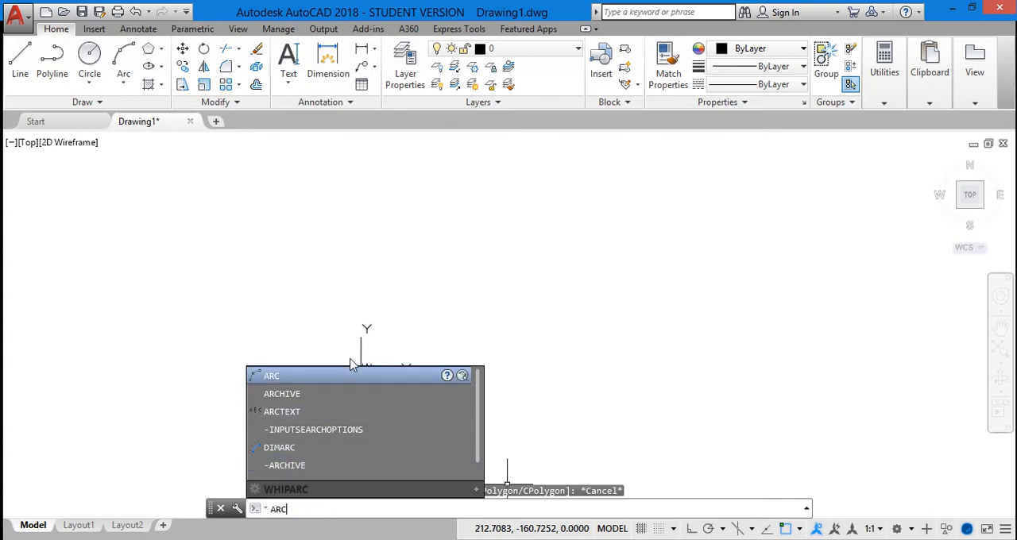
click(334, 380)
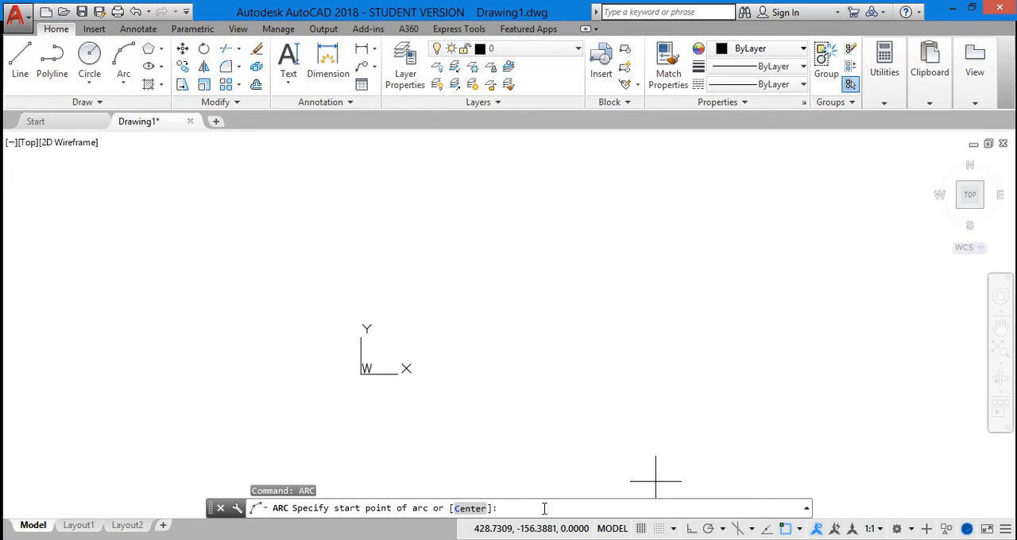
text(20,20)
key(Return)
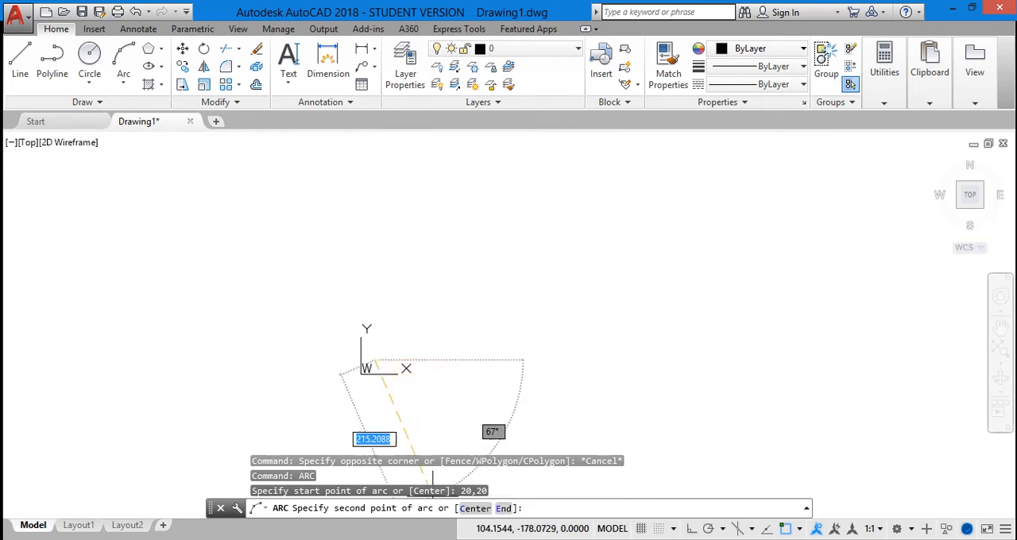
click(539, 508)
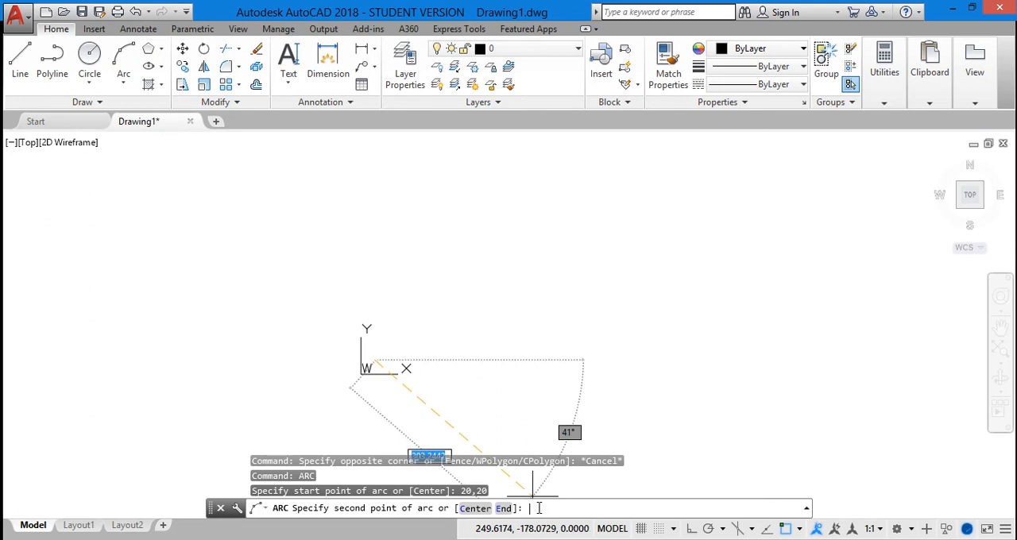
text(50)
text(20)
text(5)
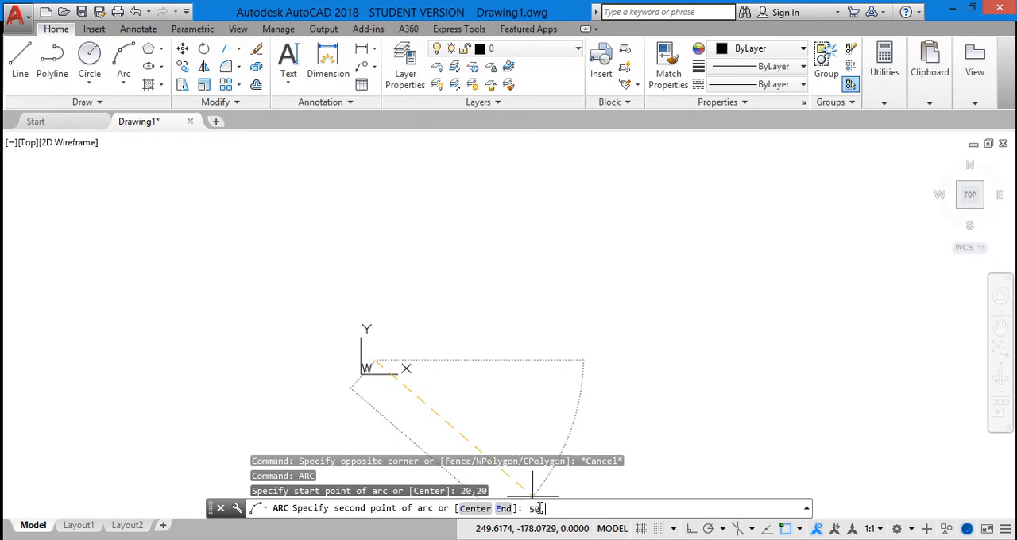
text(0,20)
key(Return)
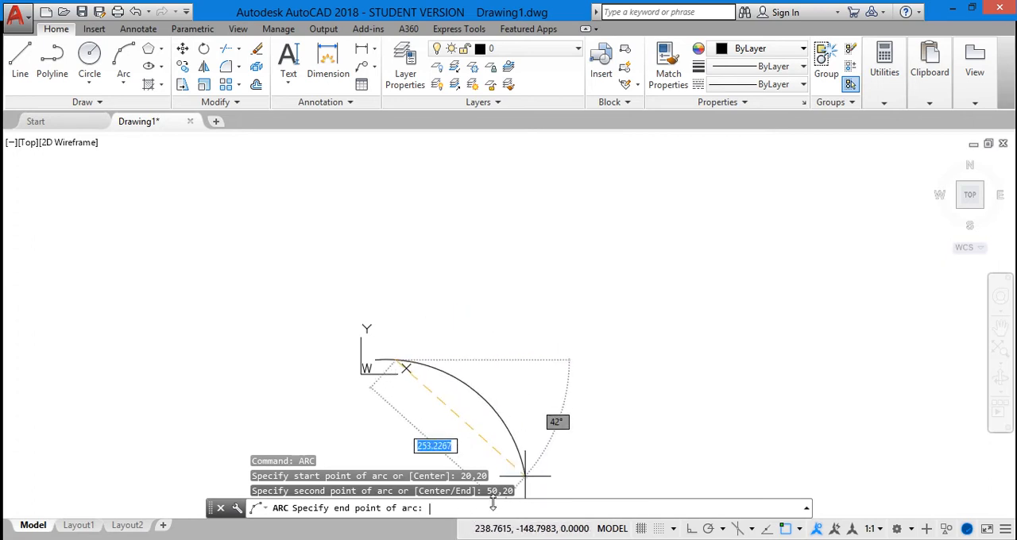
text(80)
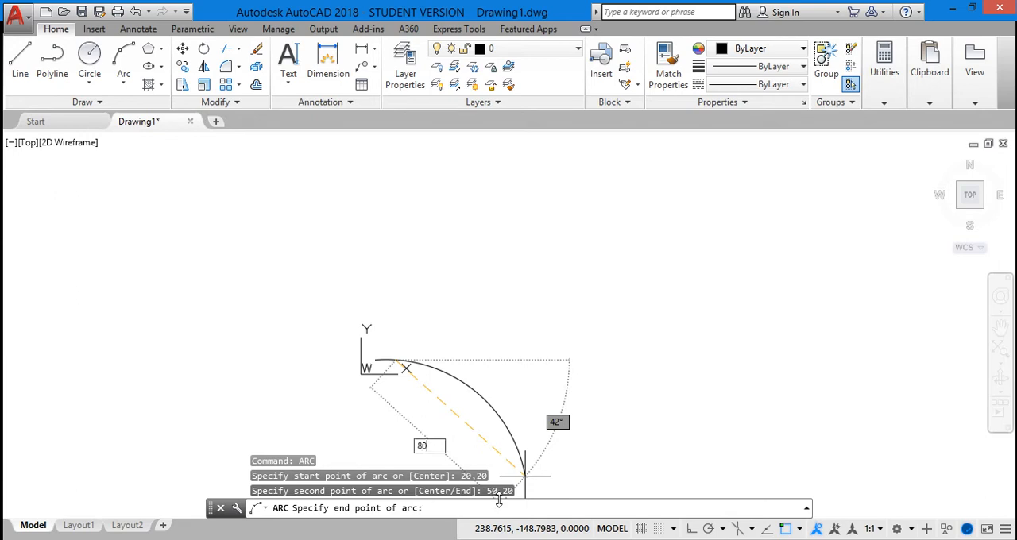
text(2)
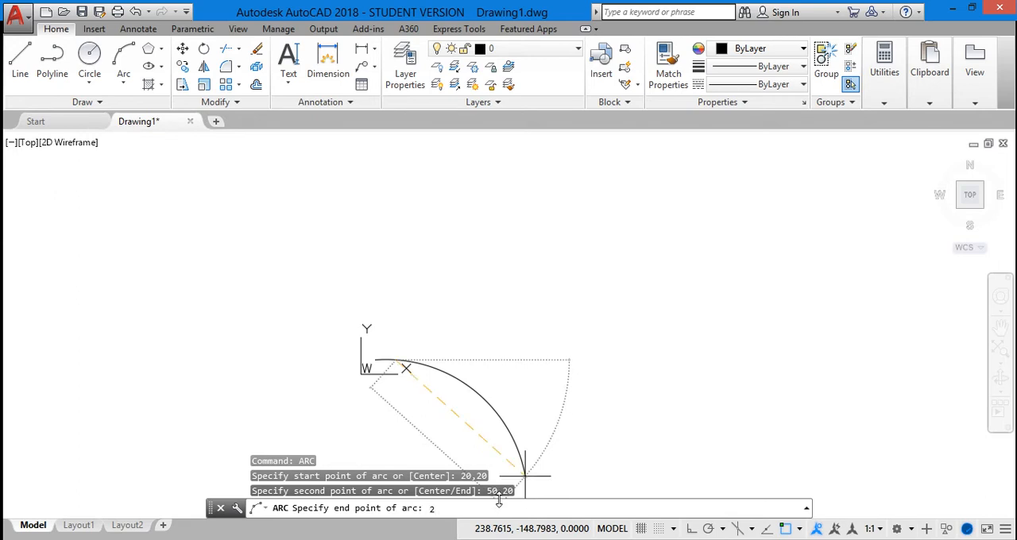
text(0,20)
key(Return)
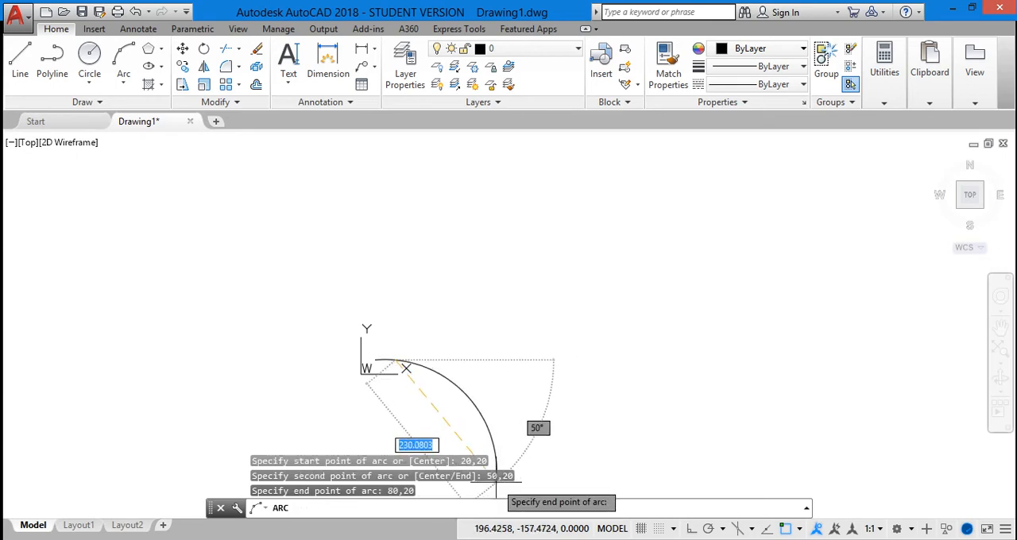
scroll(342, 372, up, 5)
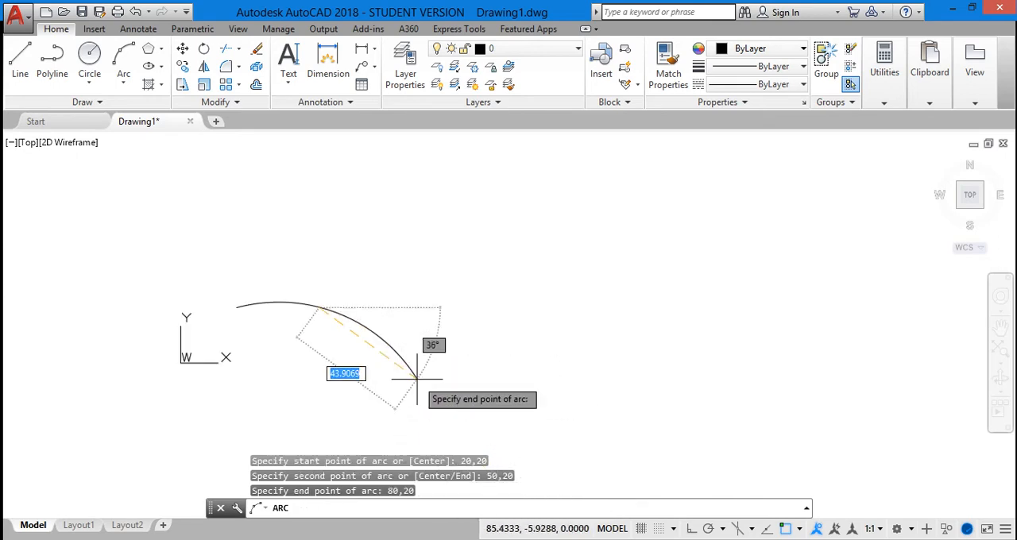
scroll(320, 299, down, 5)
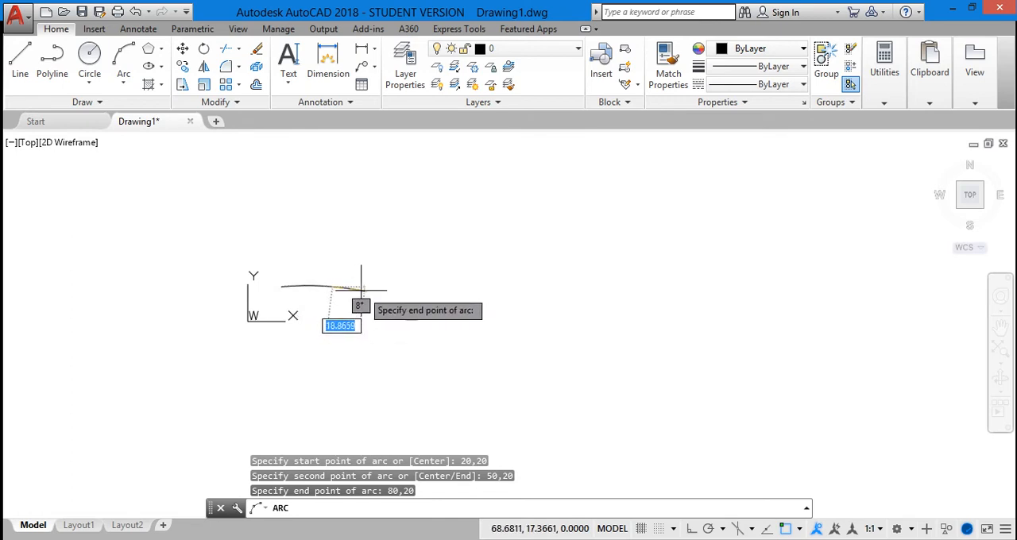
key(Escape)
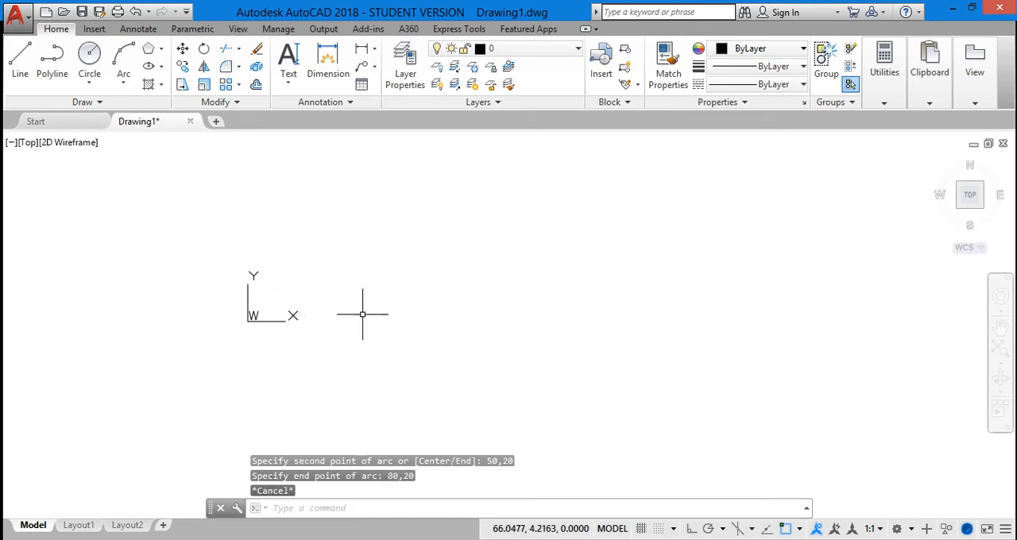
text(AR)
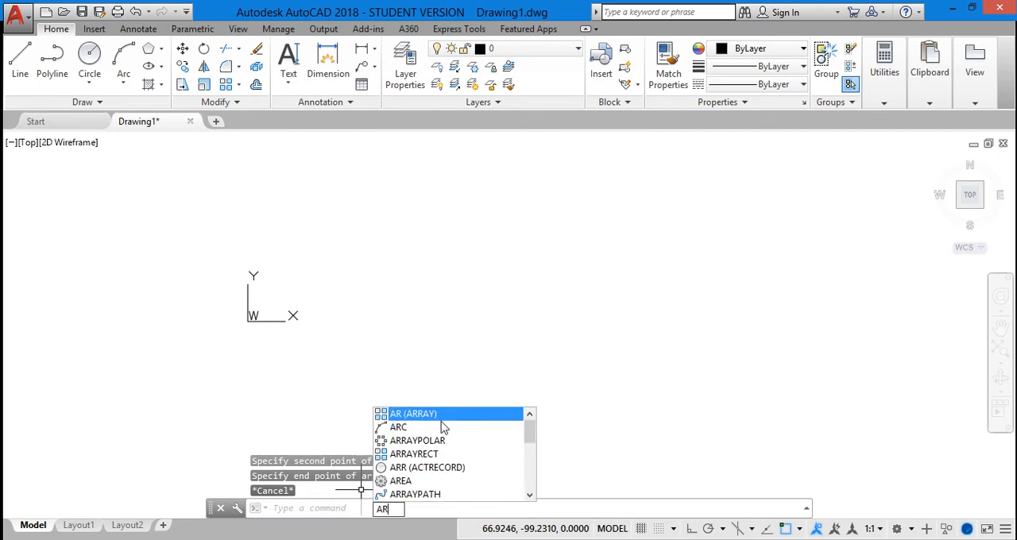
click(442, 427)
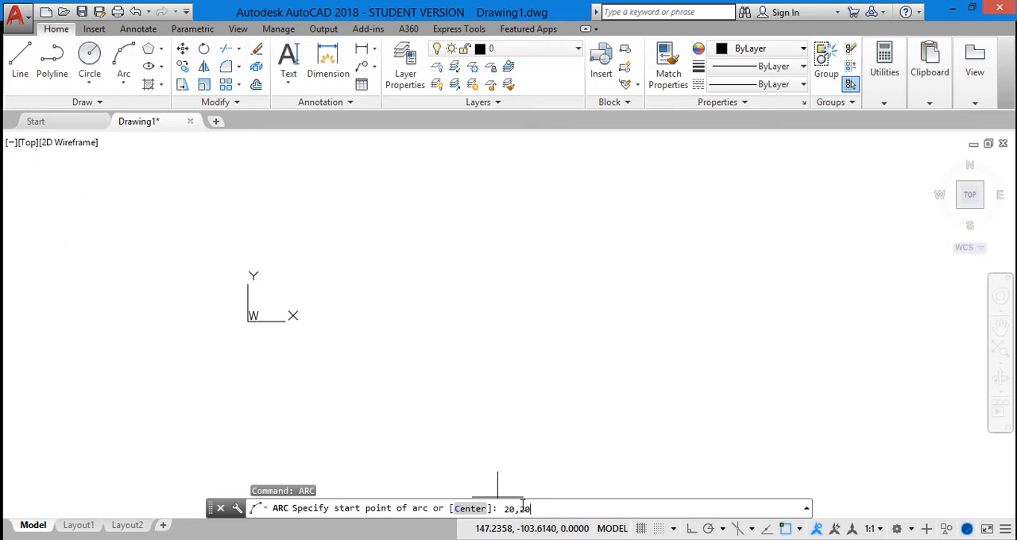
key(Return)
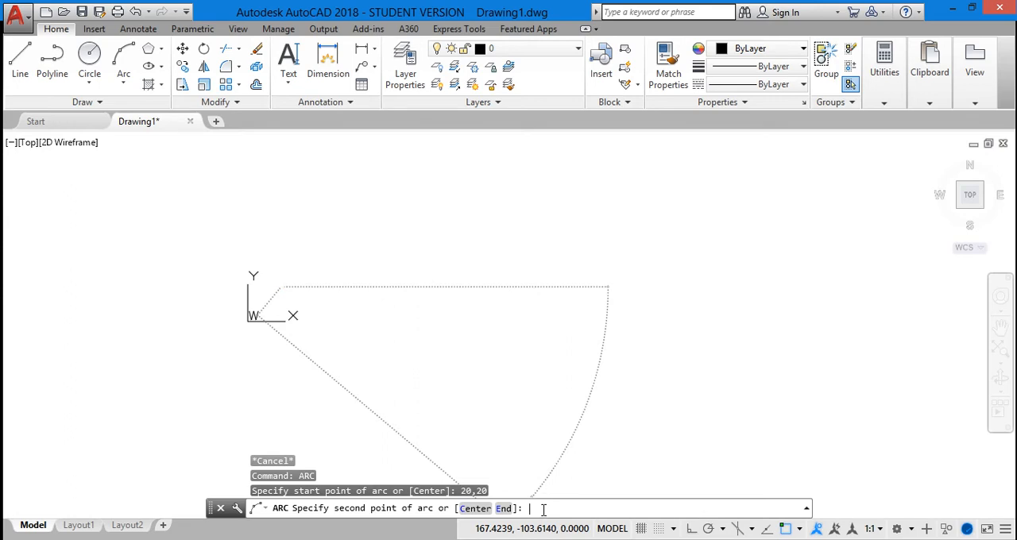
text(5)
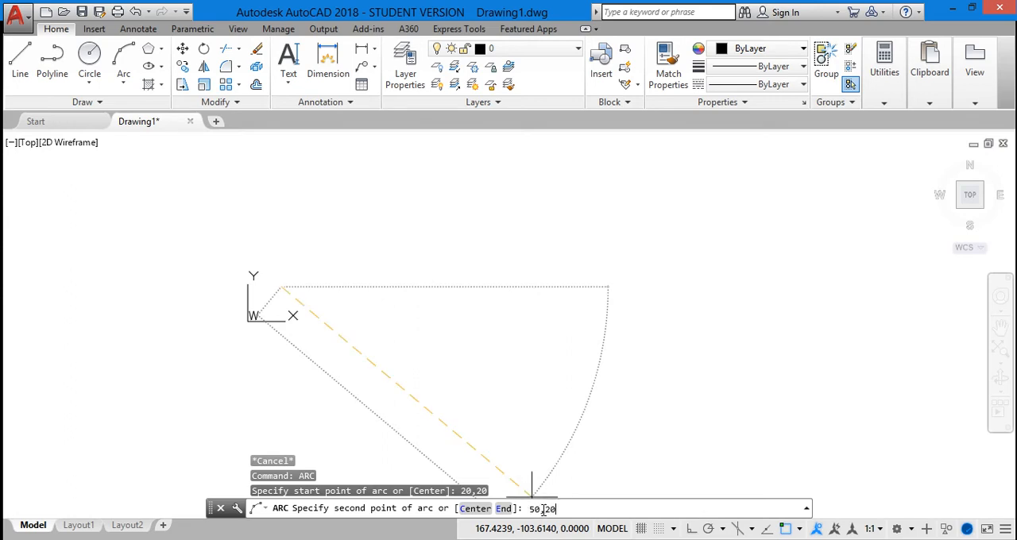
text(0,20)
key(Return)
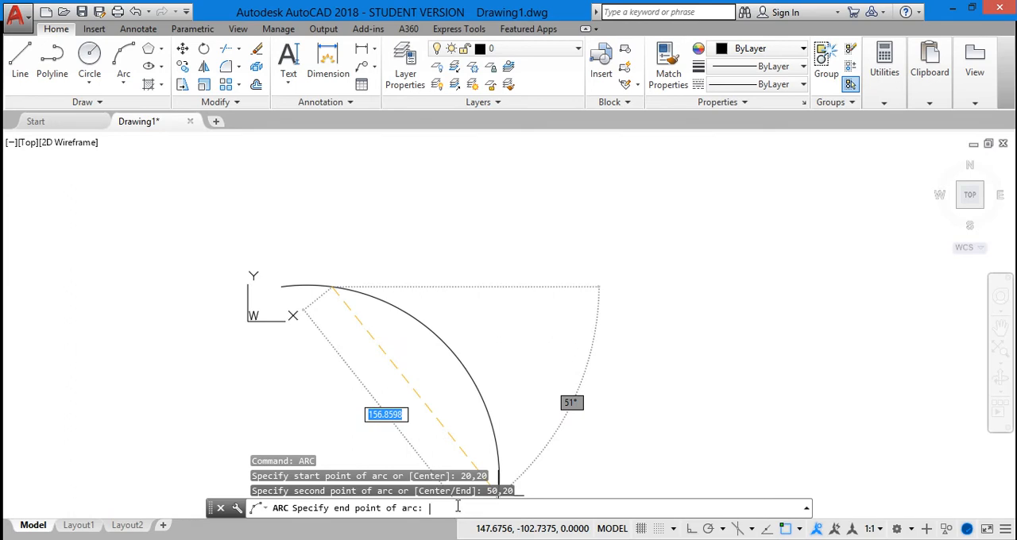
key(Escape)
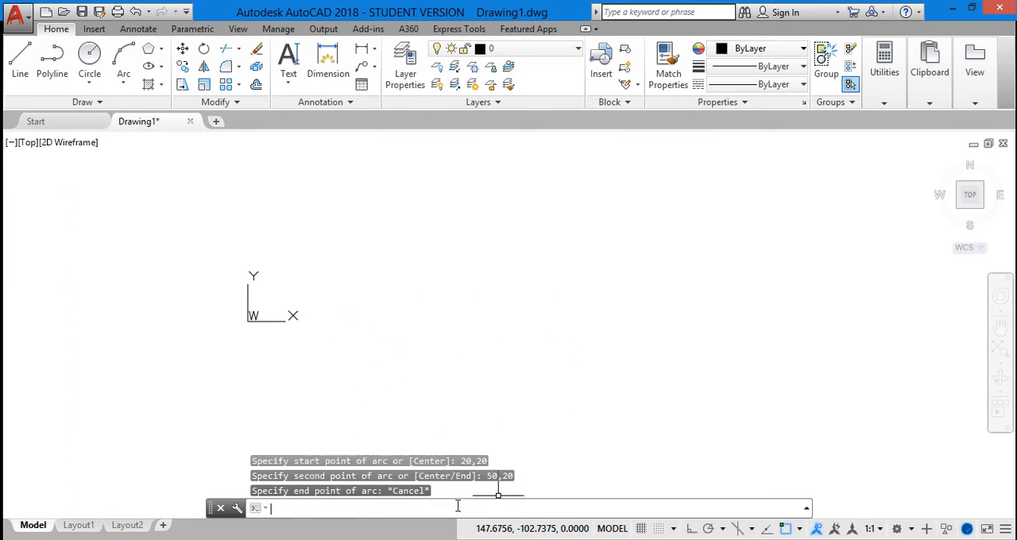
Step: Draw a three-point arc with the start point at 20,20, second point at 50,50 and end point at 80,20
text(ar)
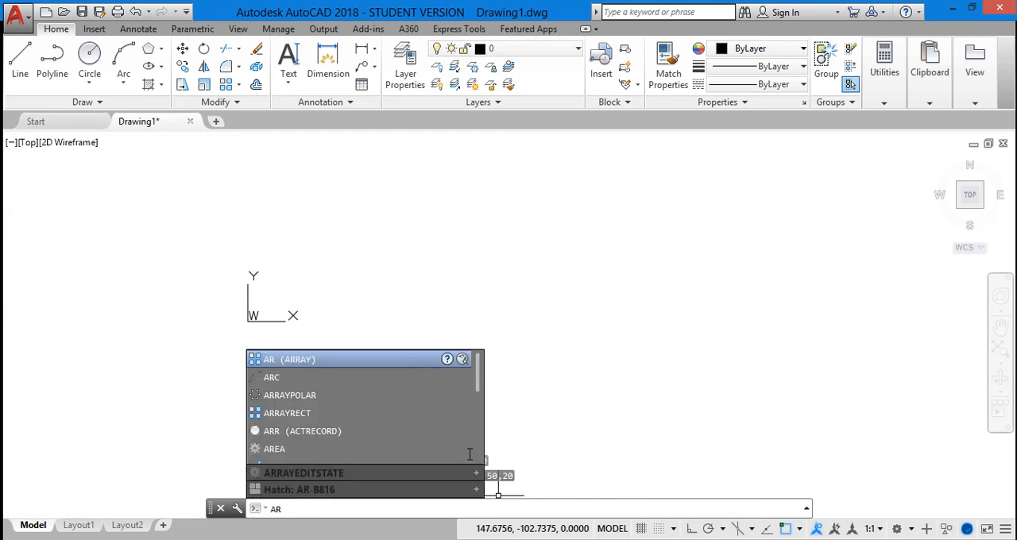
click(346, 378)
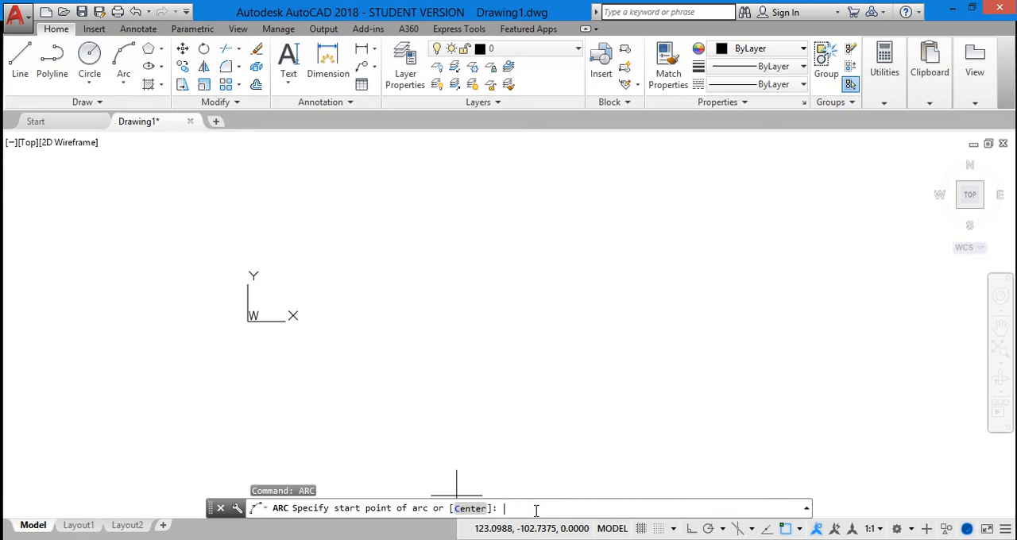
text(20,20)
key(Return)
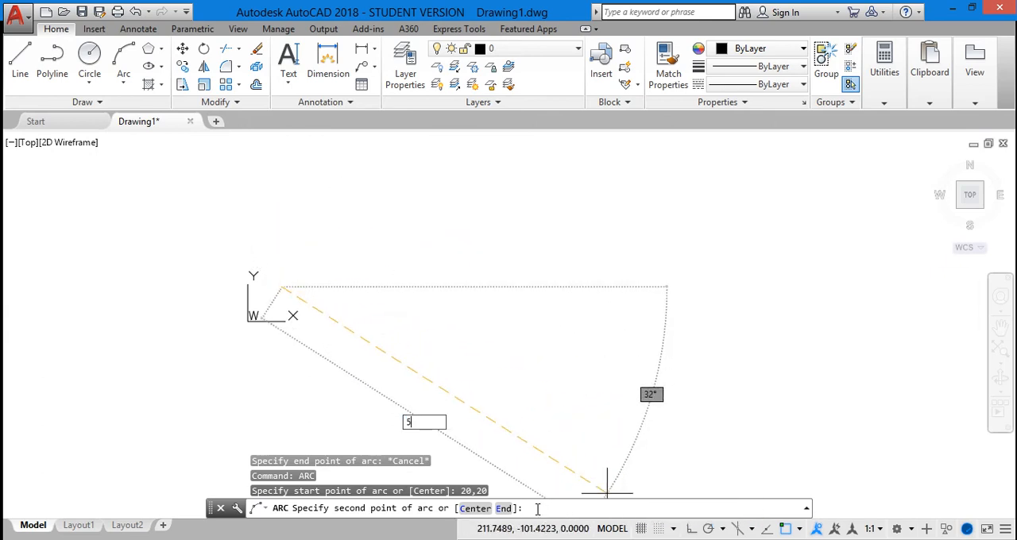
text(50)
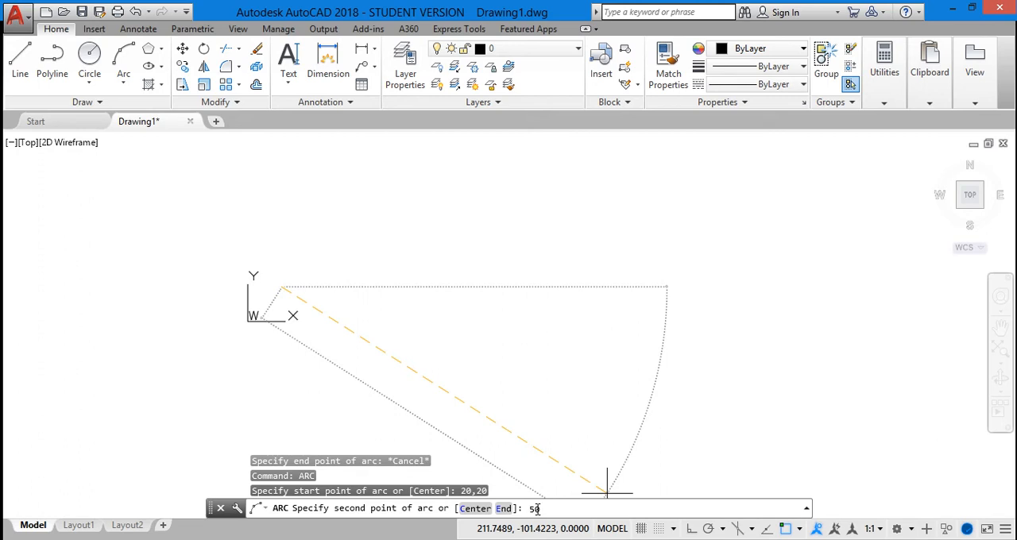
text(,50)
key(Return)
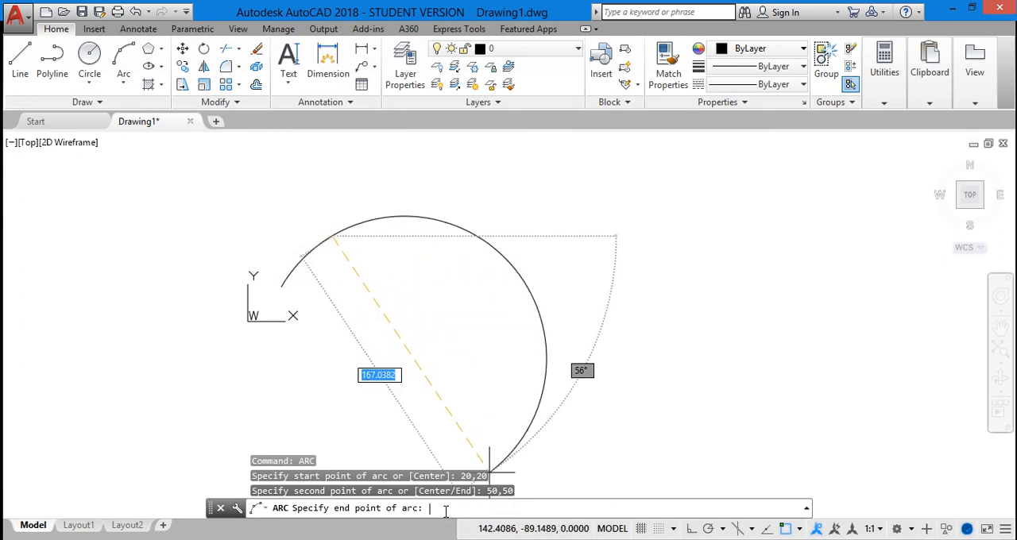
text(80)
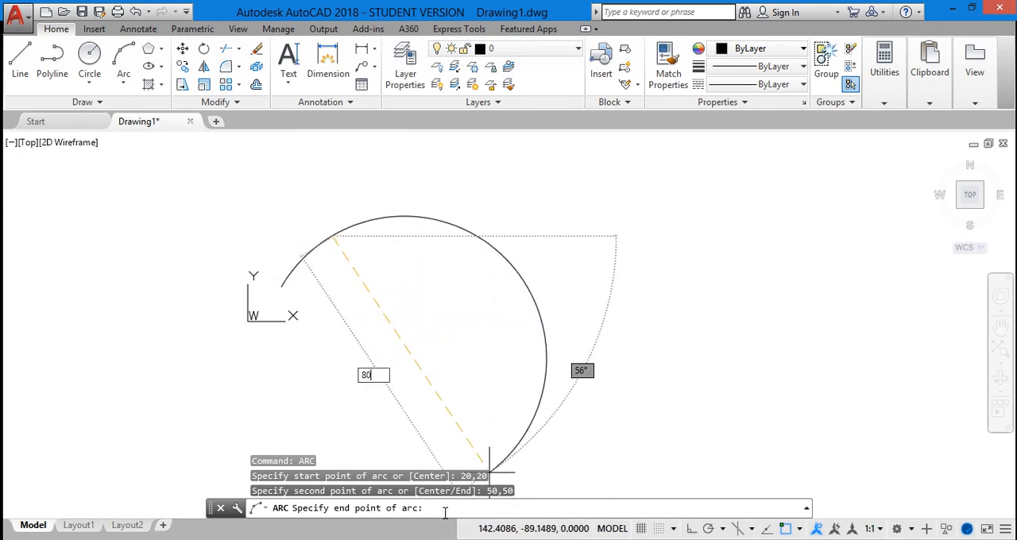
text(,)
text(80)
text(,20)
key(Return)
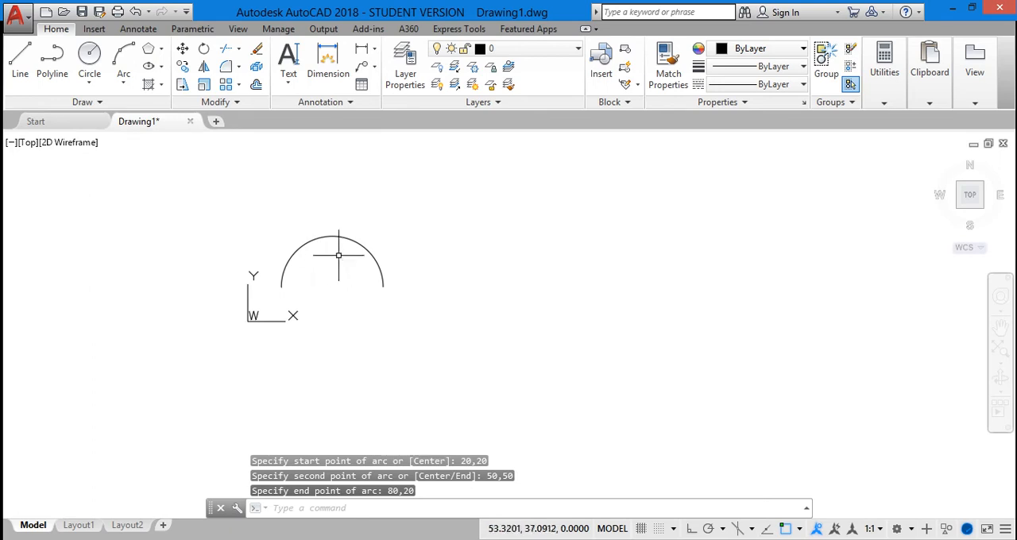
scroll(342, 245, up, 2)
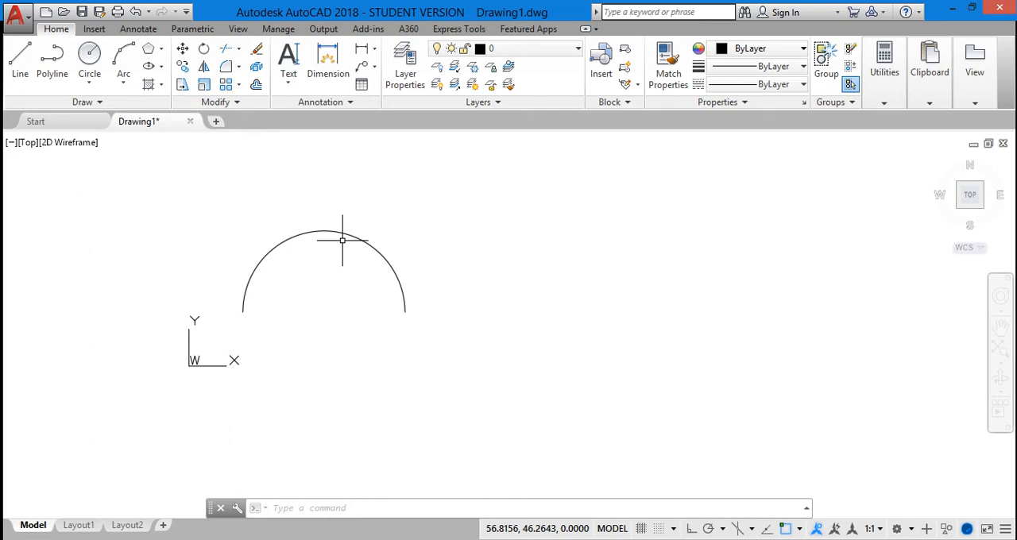
Step: Start a new arc with its start point at 20,20
click(123, 82)
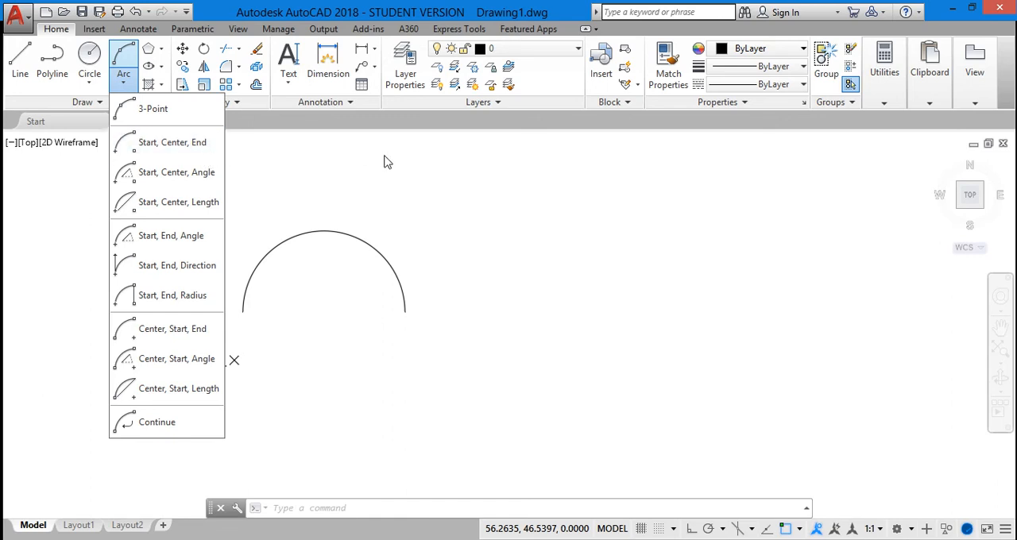
click(367, 198)
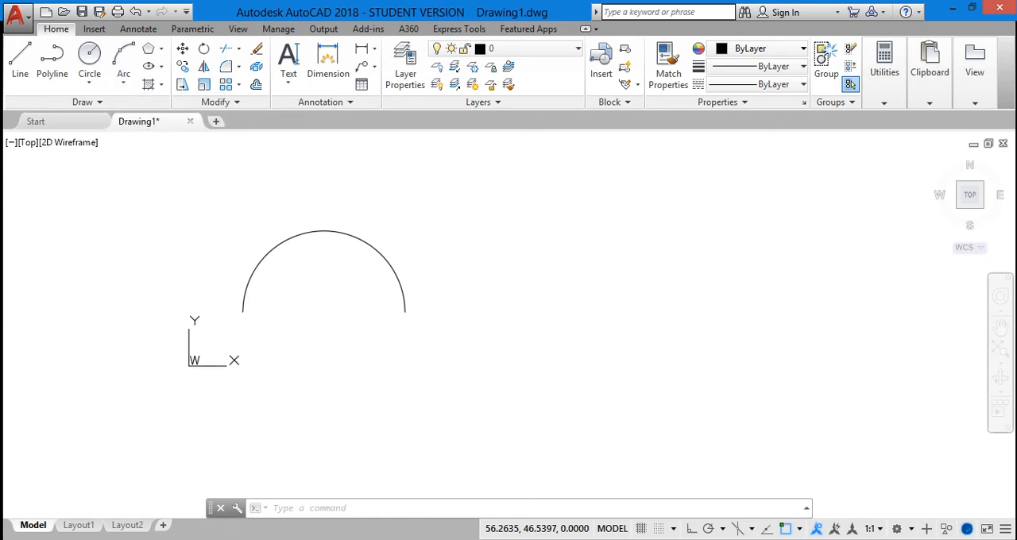
click(313, 509)
text(arc)
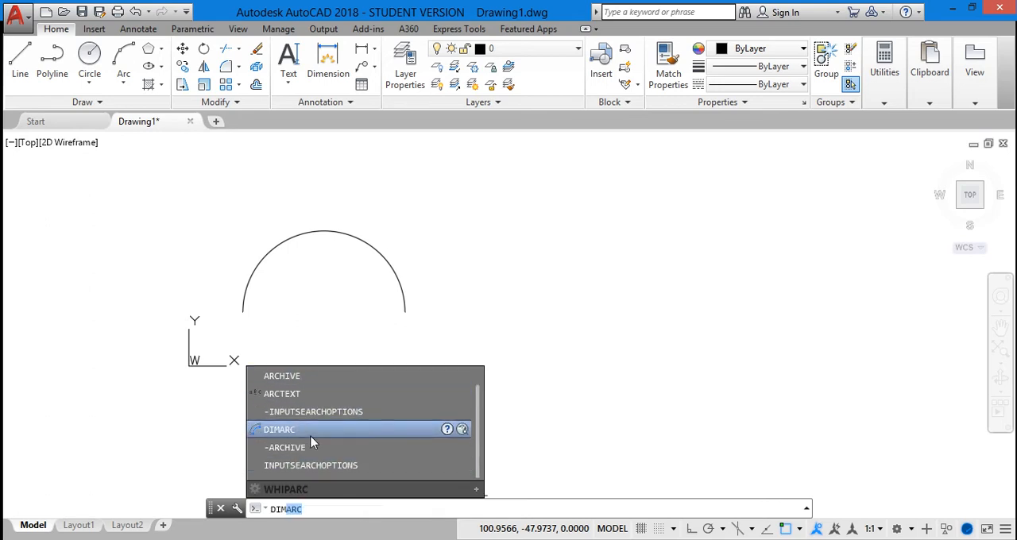
key(Escape)
key(Return)
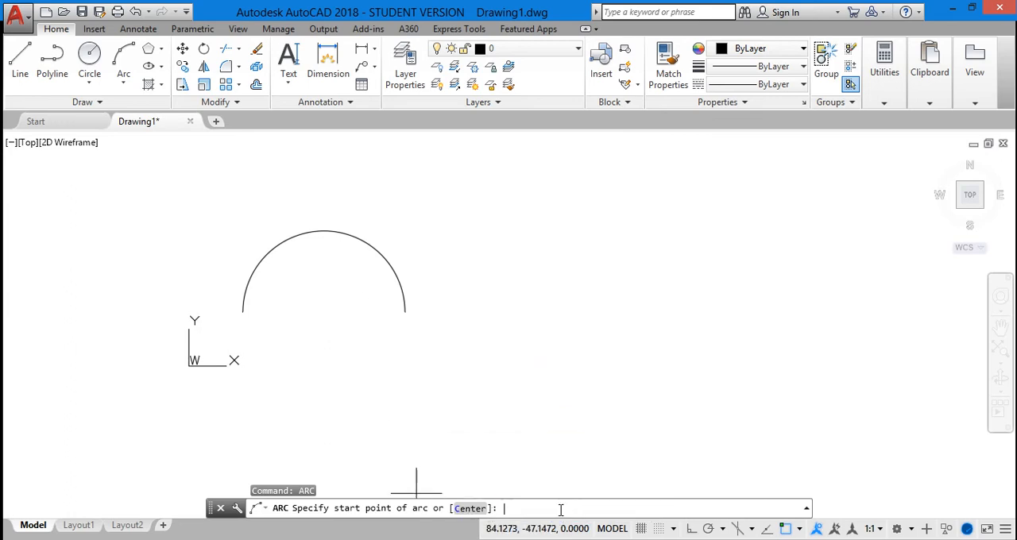
text(20,20)
key(Return)
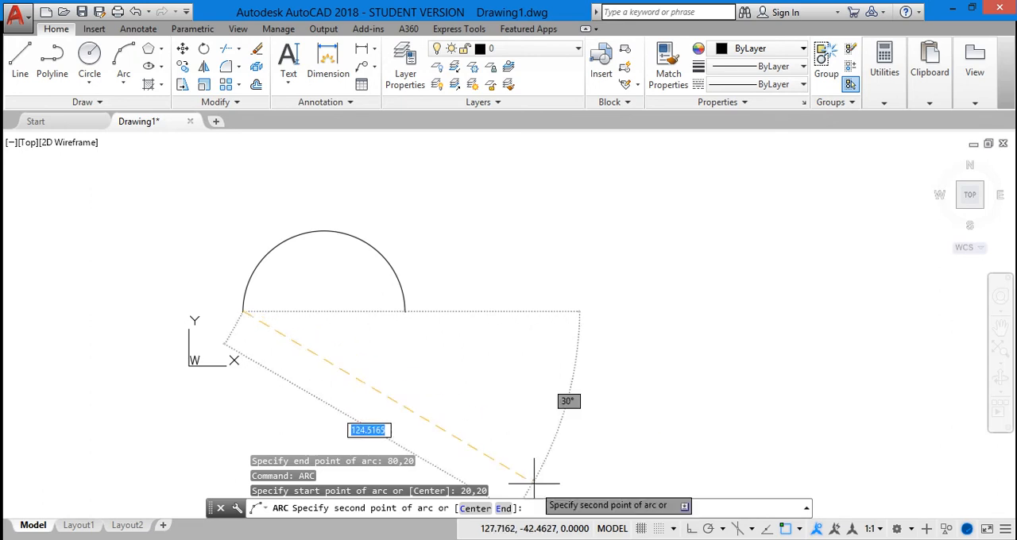
Step: Complete the arc using the Center option, with the center point at 20,40 and the end point at 0,40
click(474, 509)
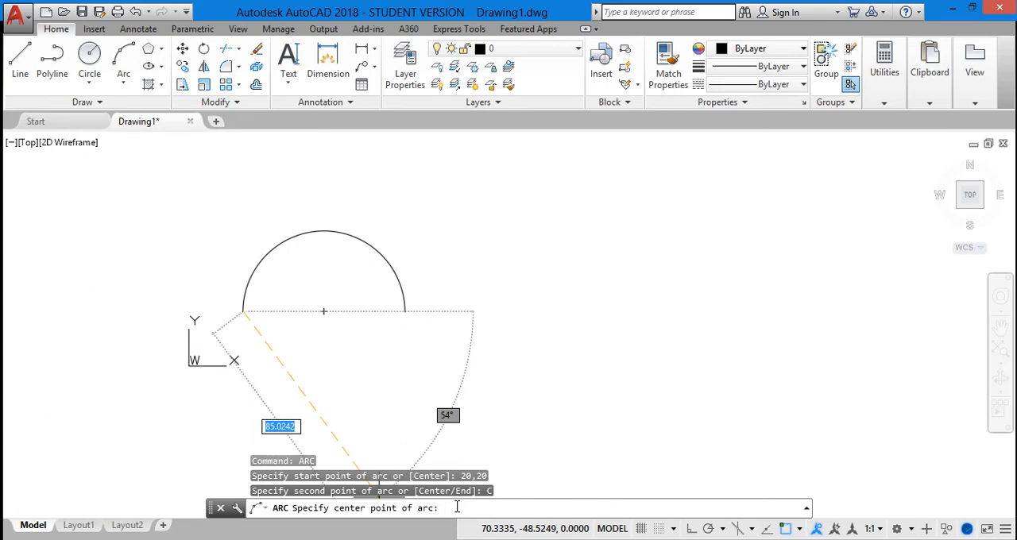
text(40)
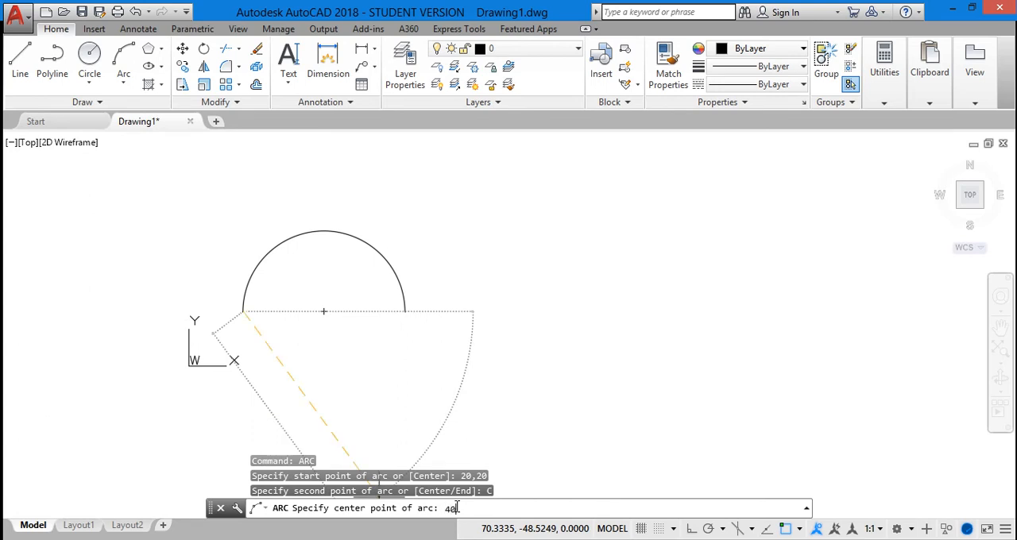
key(BackSpace)
key(BackSpace)
text(20,40)
key(Return)
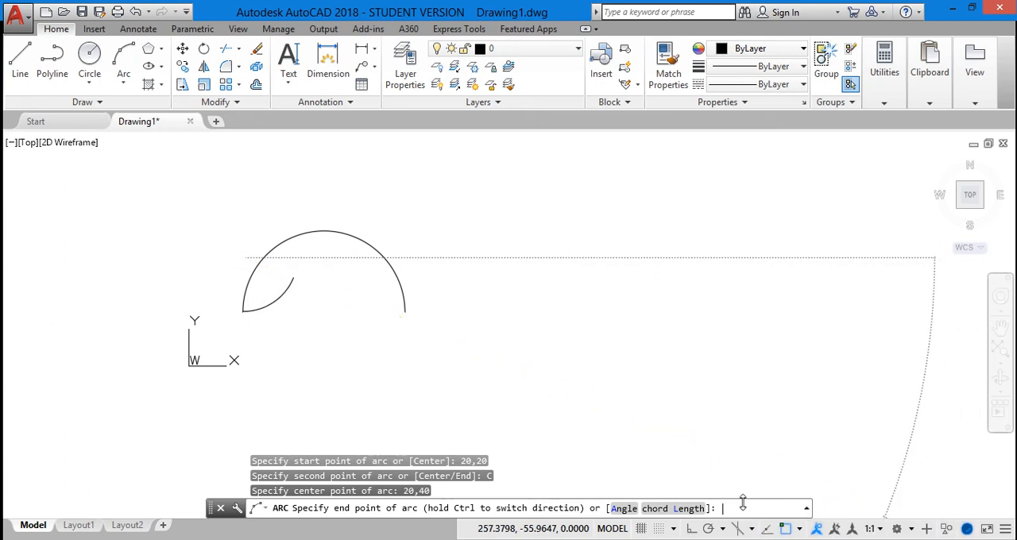
text(0,)
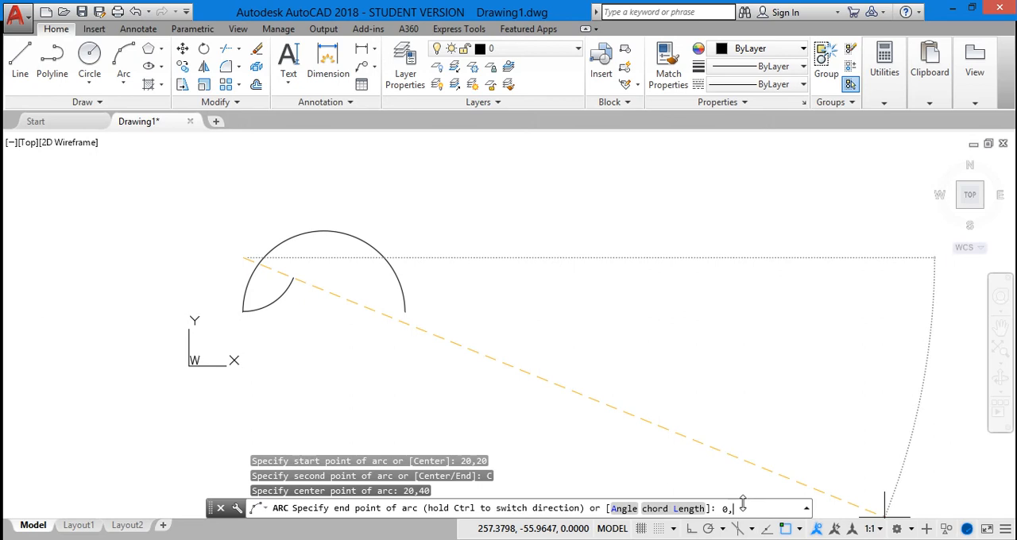
text(40)
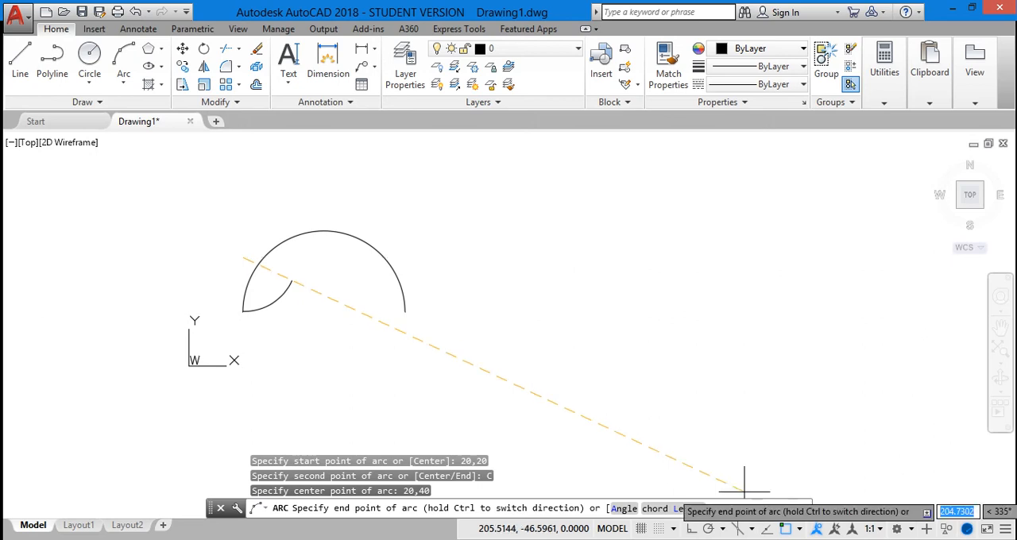
key(Return)
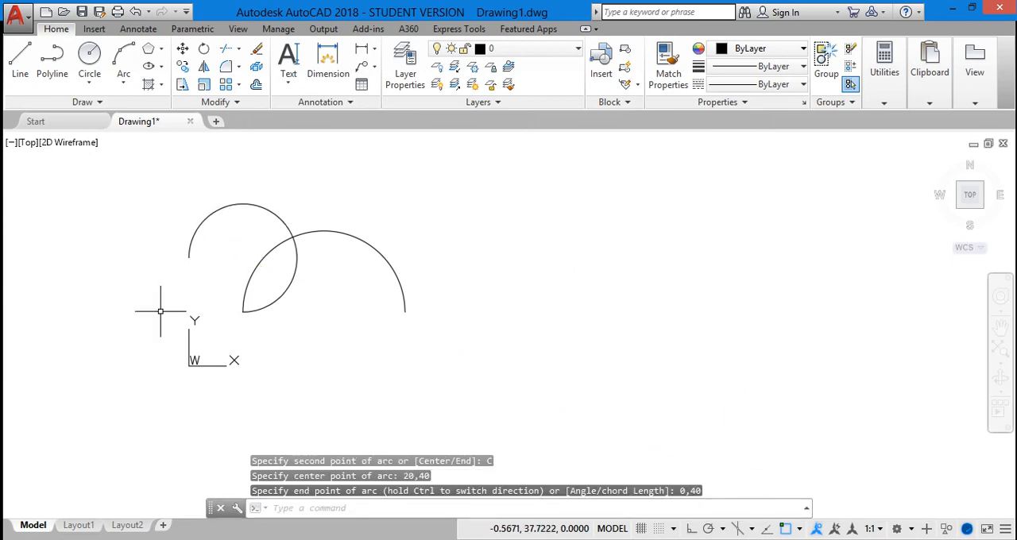
click(205, 212)
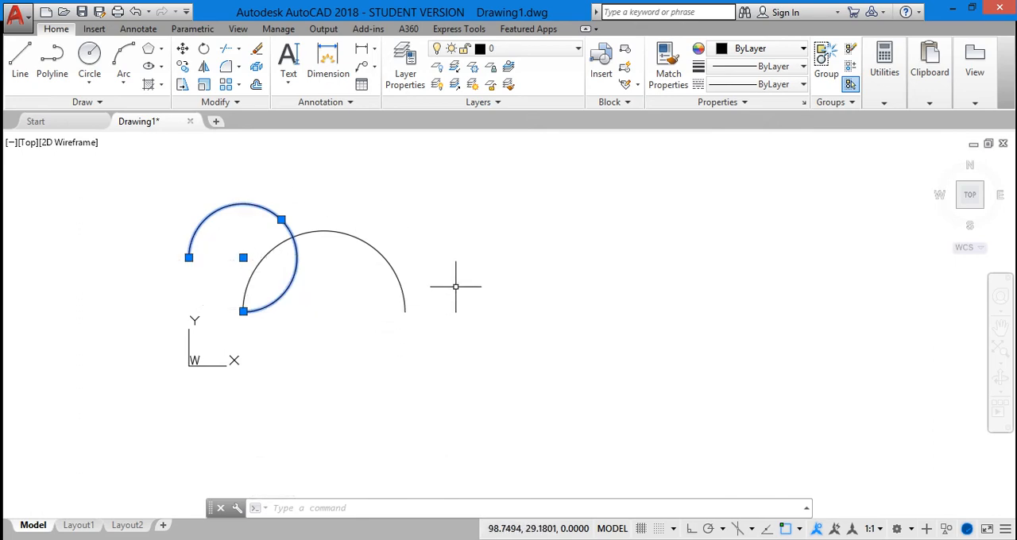
key(Escape)
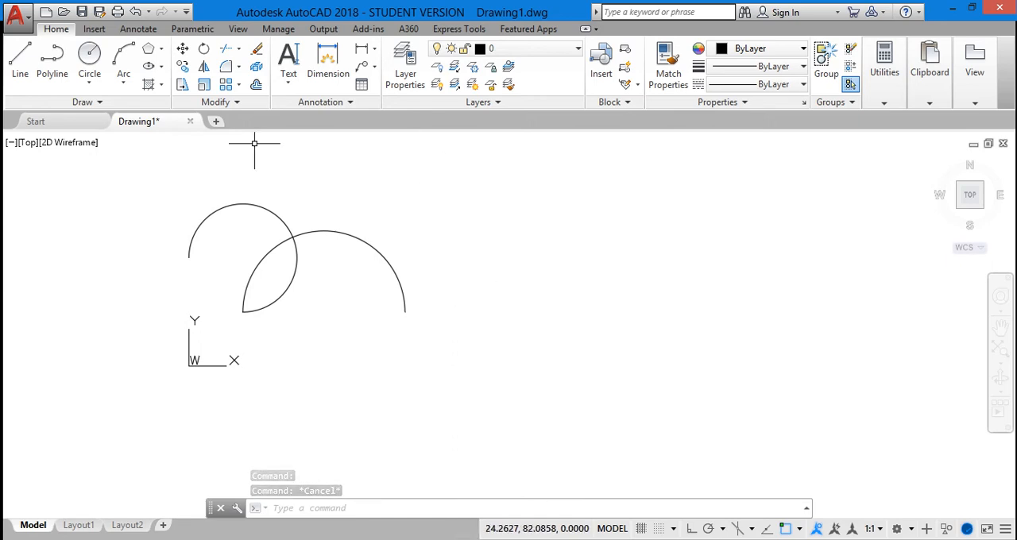
click(127, 85)
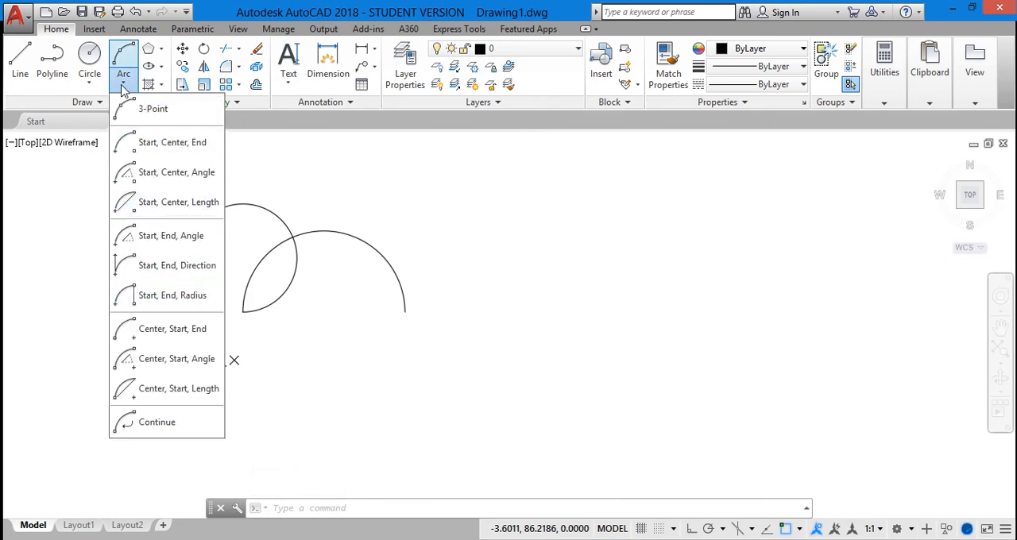
click(123, 86)
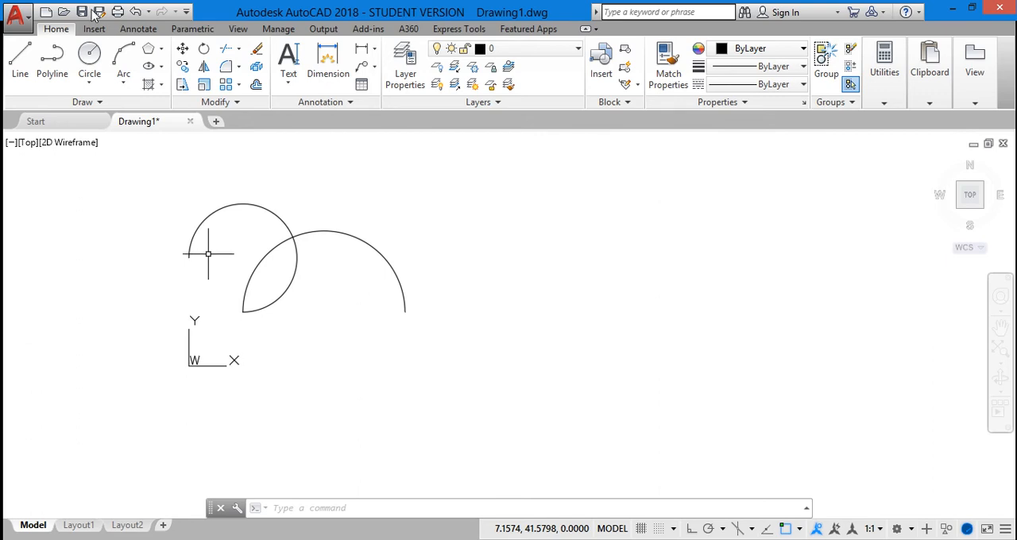
click(160, 68)
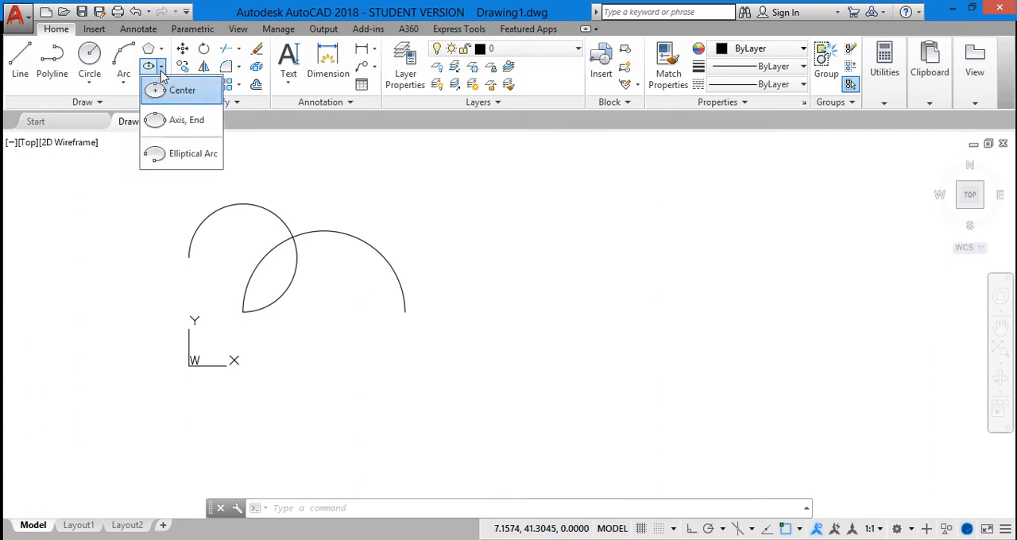
click(162, 69)
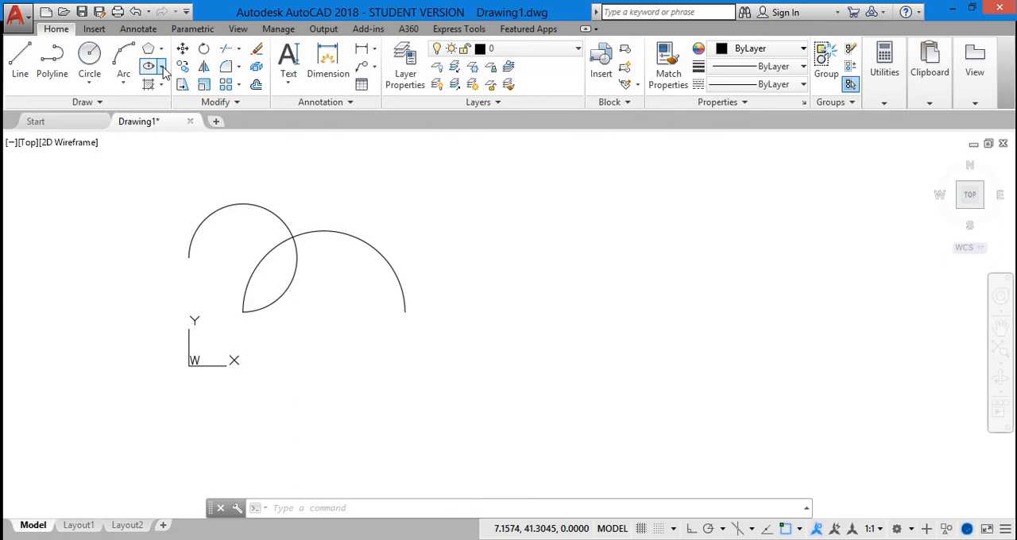
click(162, 69)
click(164, 70)
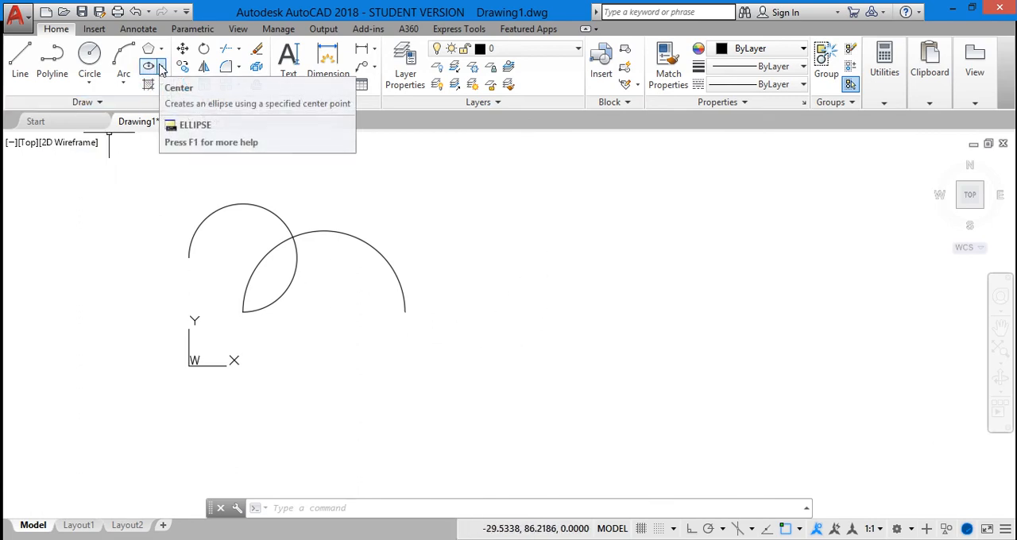
Step: Draw a horizontal ellipse to the right of the arcs with a first axis of 75 and a distance of 20 to the other axis
click(364, 516)
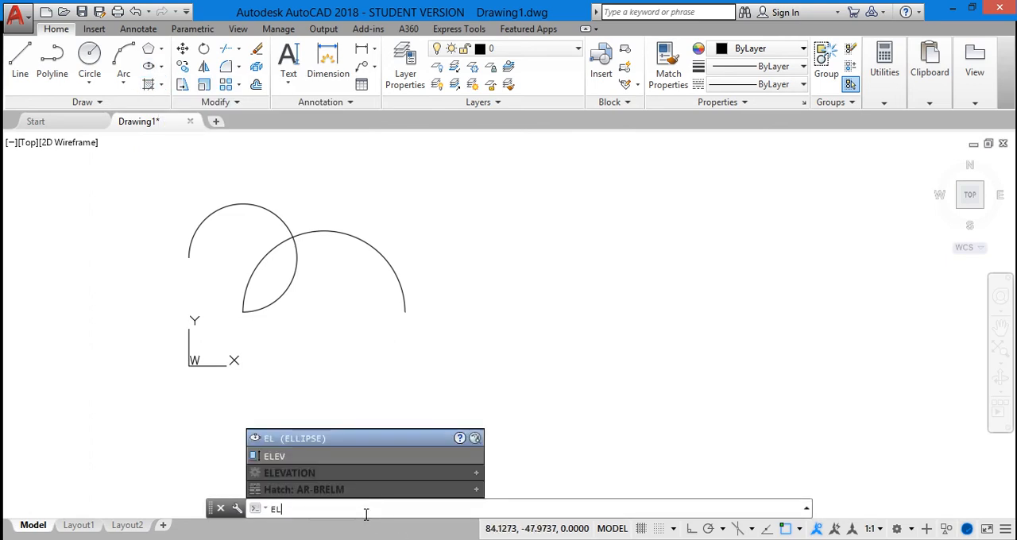
click(376, 437)
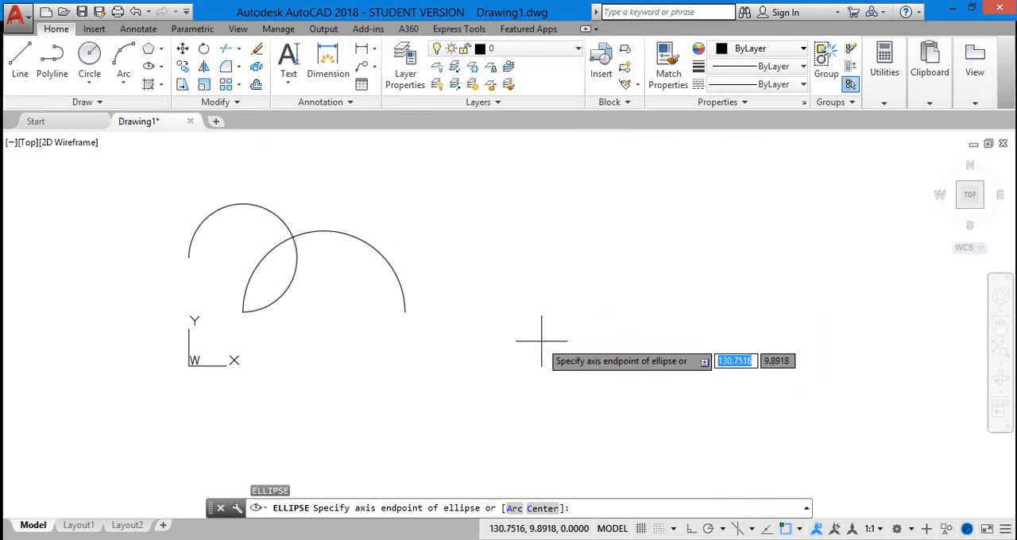
click(567, 322)
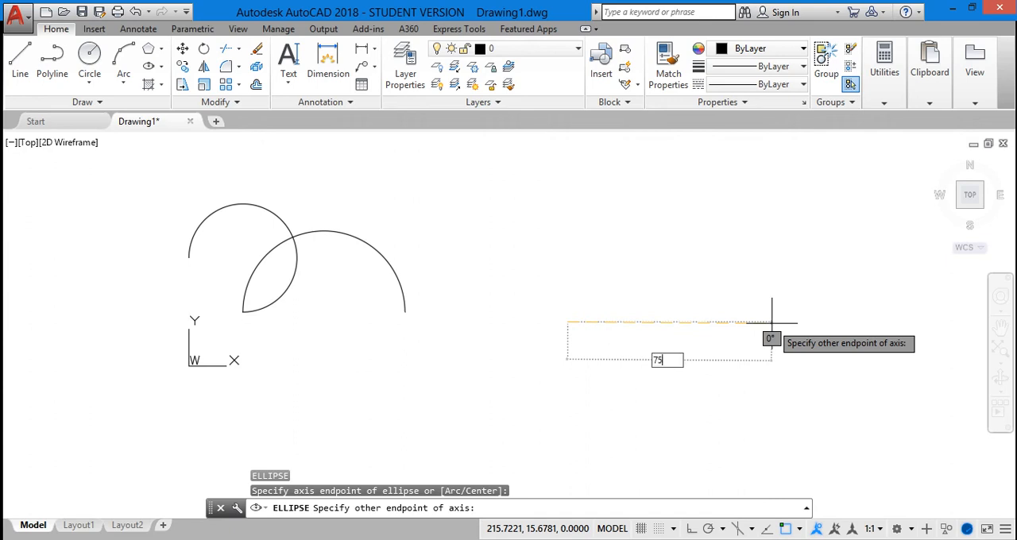
key(Return)
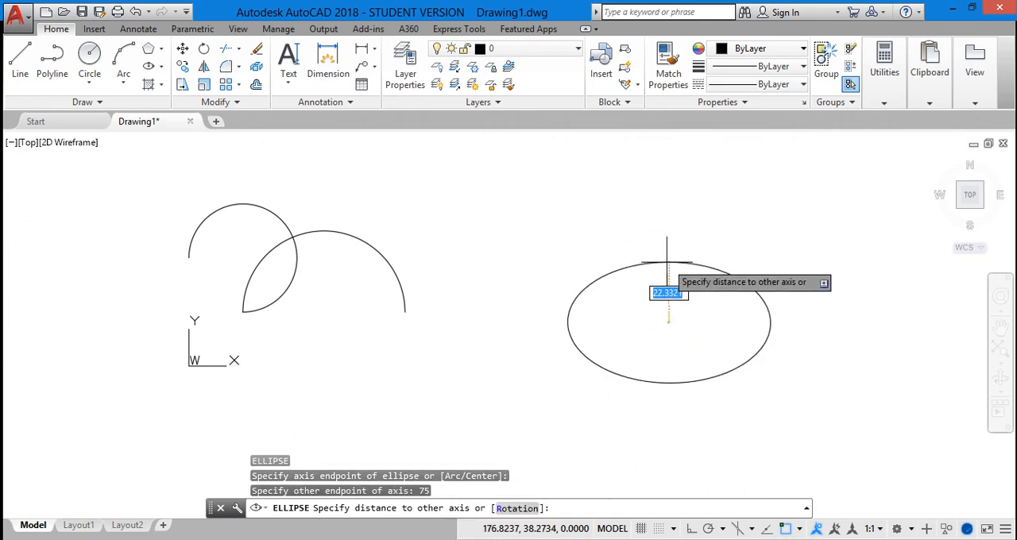
text(20)
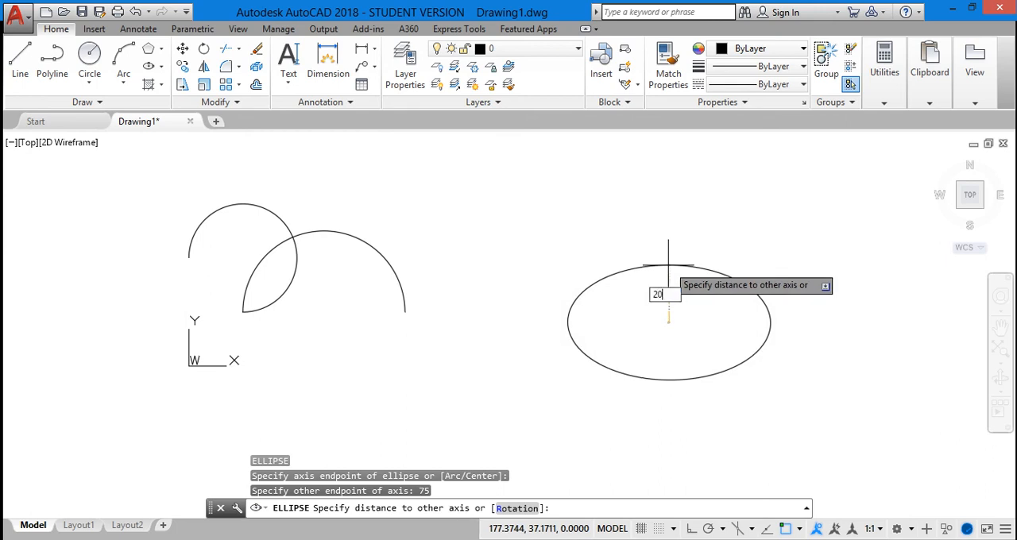
key(Return)
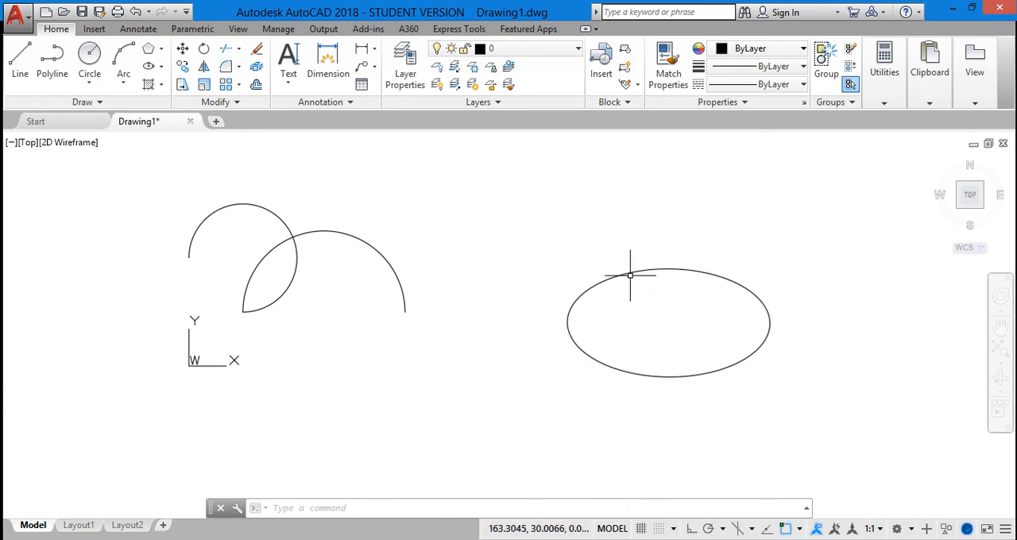
Step: Draw a second horizontal ellipse above the first one with a first axis of 100 and a distance of 20 to the other axis
click(375, 511)
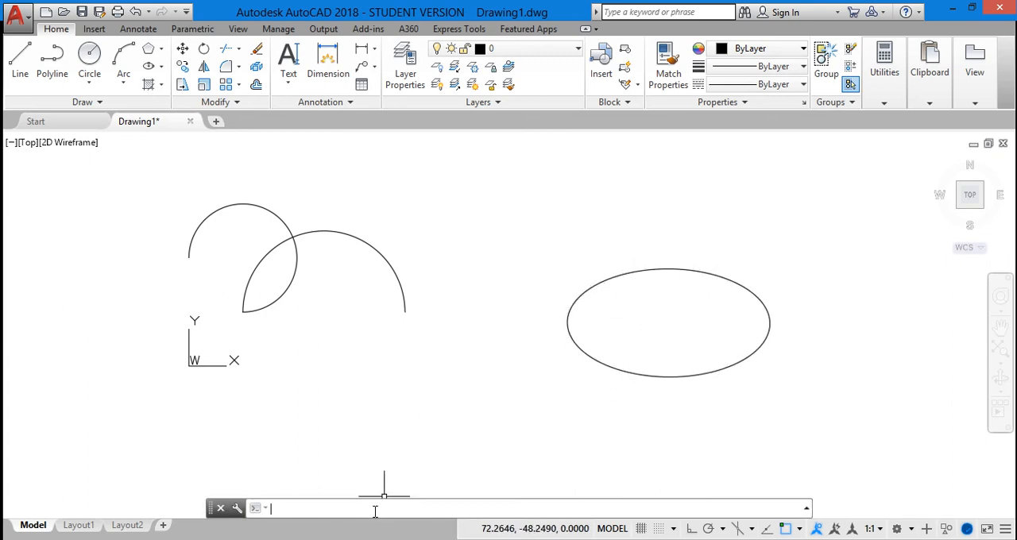
text(el)
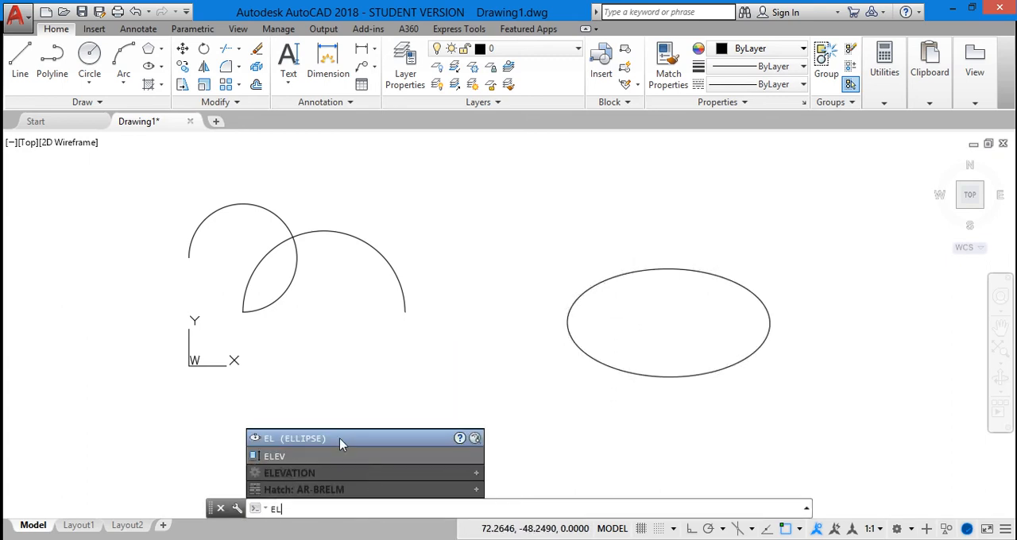
click(339, 441)
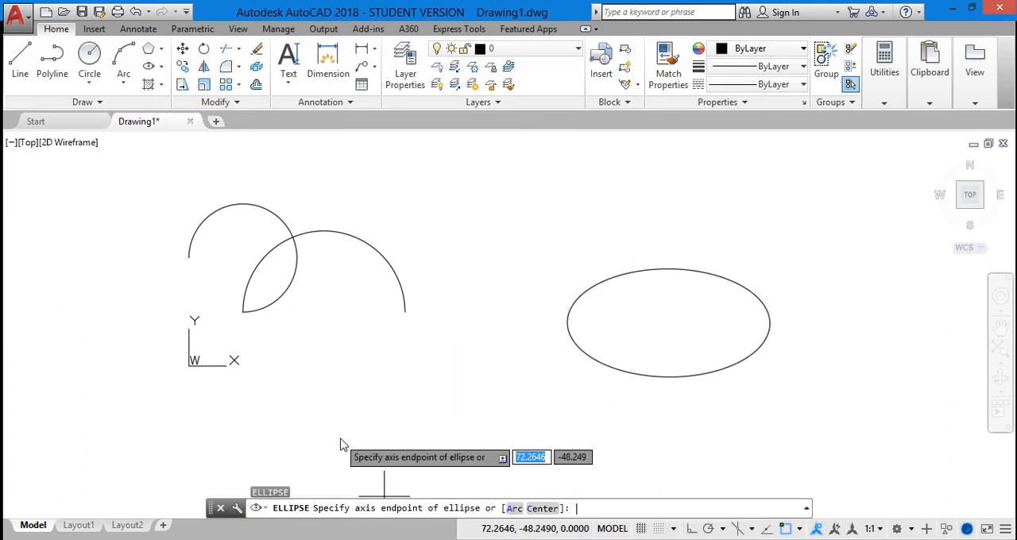
click(471, 206)
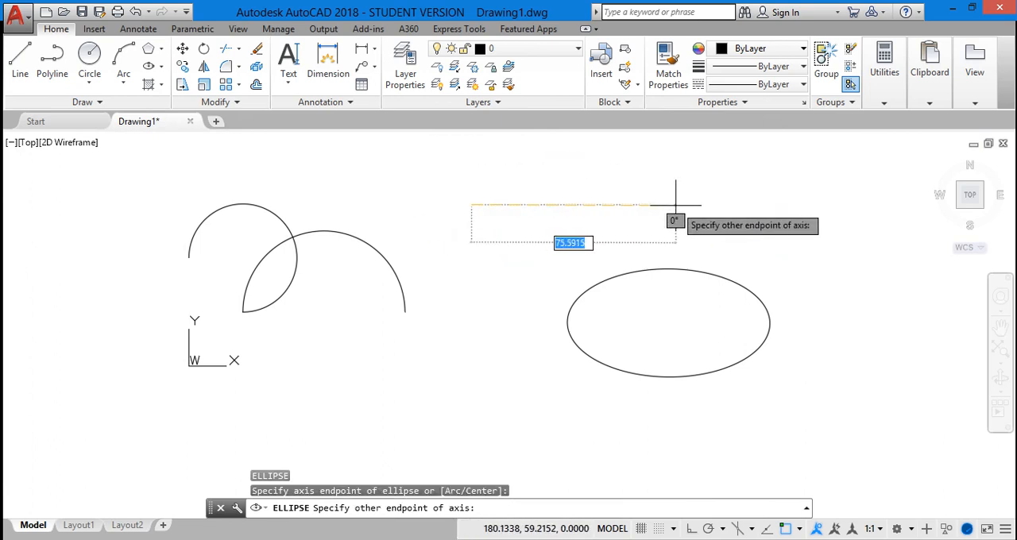
text(100)
key(Return)
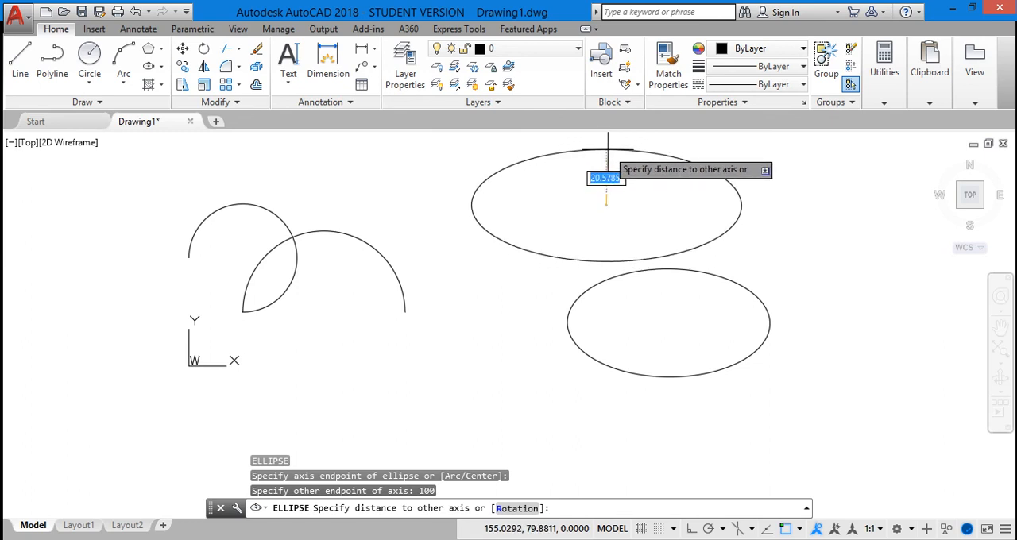
text(20)
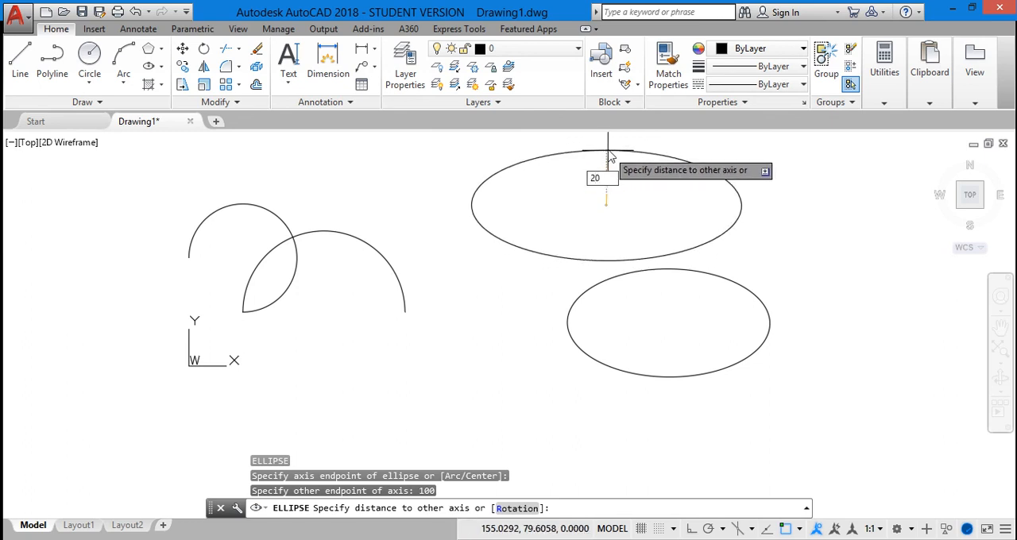
key(Return)
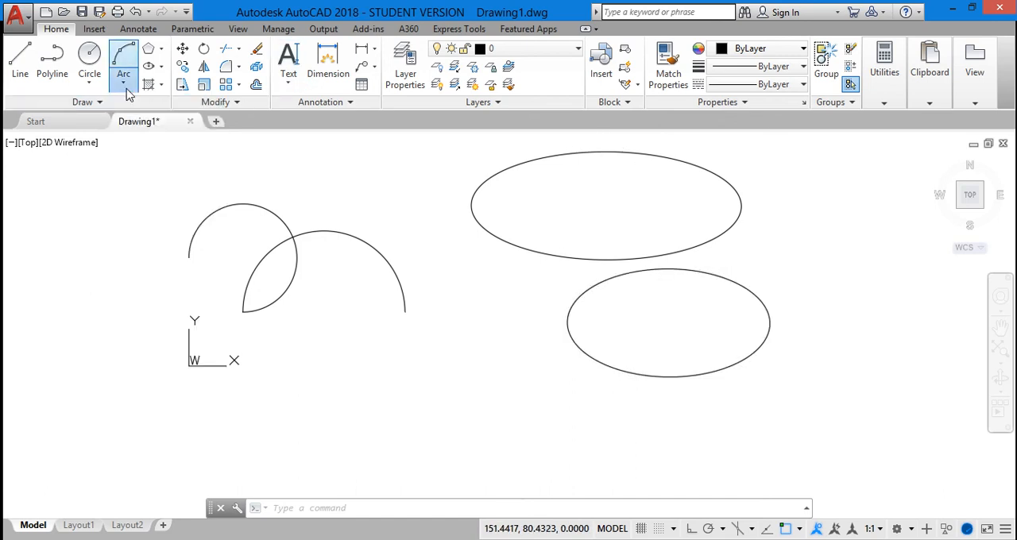
click(90, 82)
click(90, 79)
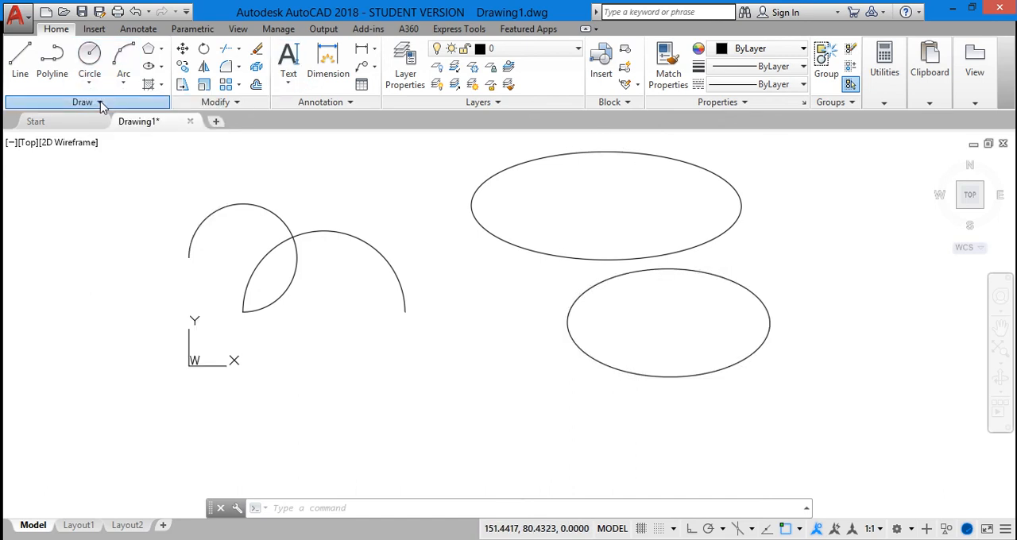
click(100, 102)
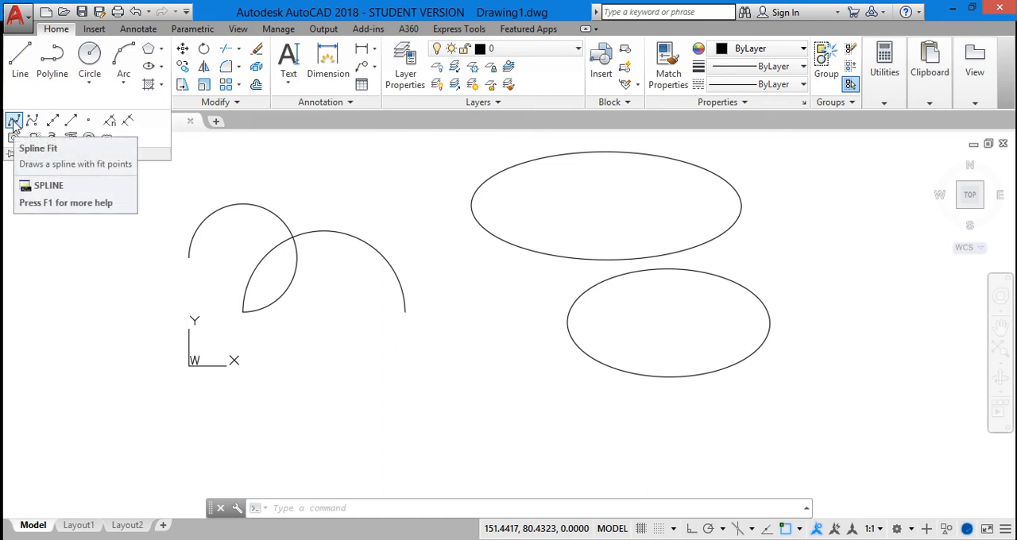
click(13, 120)
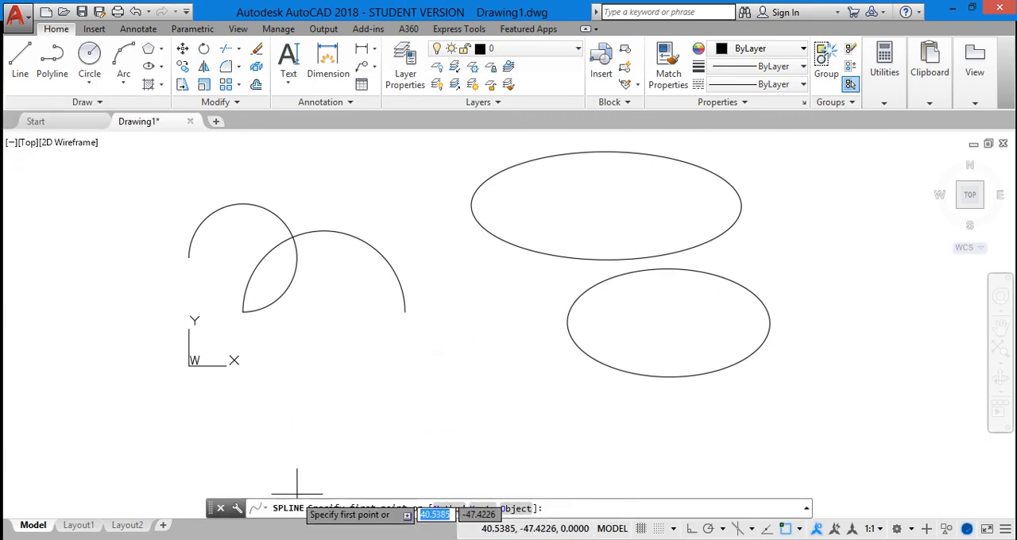
click(181, 451)
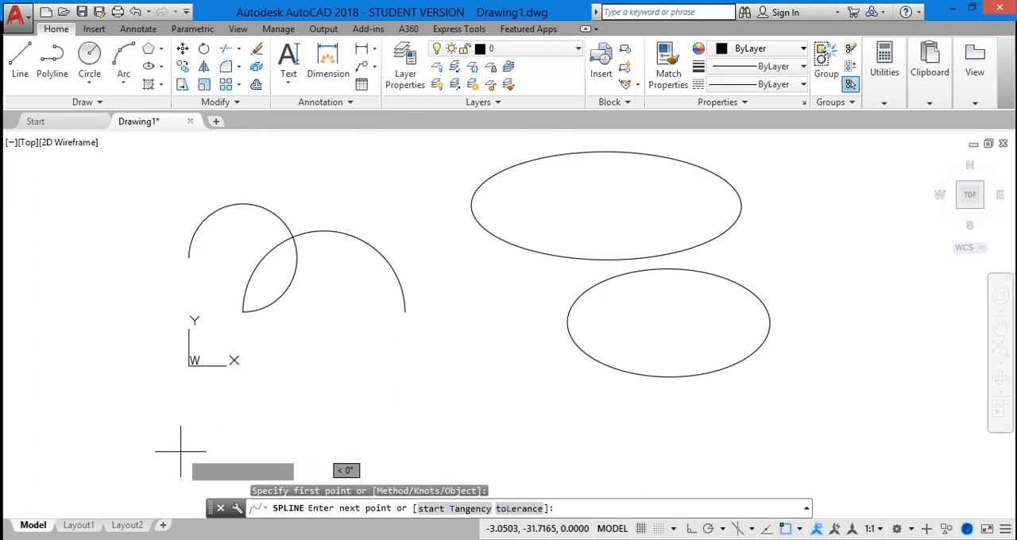
click(279, 383)
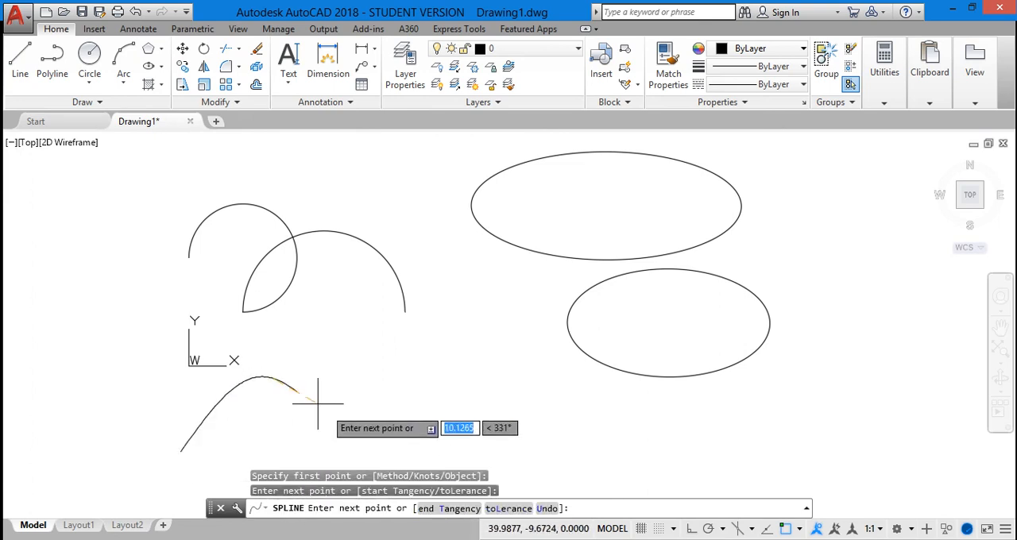
click(367, 453)
click(461, 372)
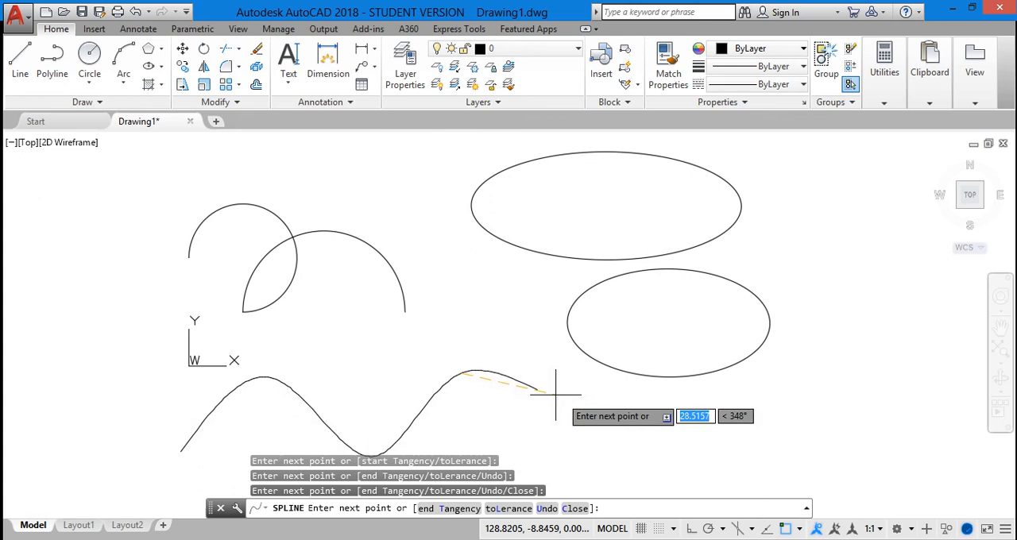
click(585, 458)
click(745, 376)
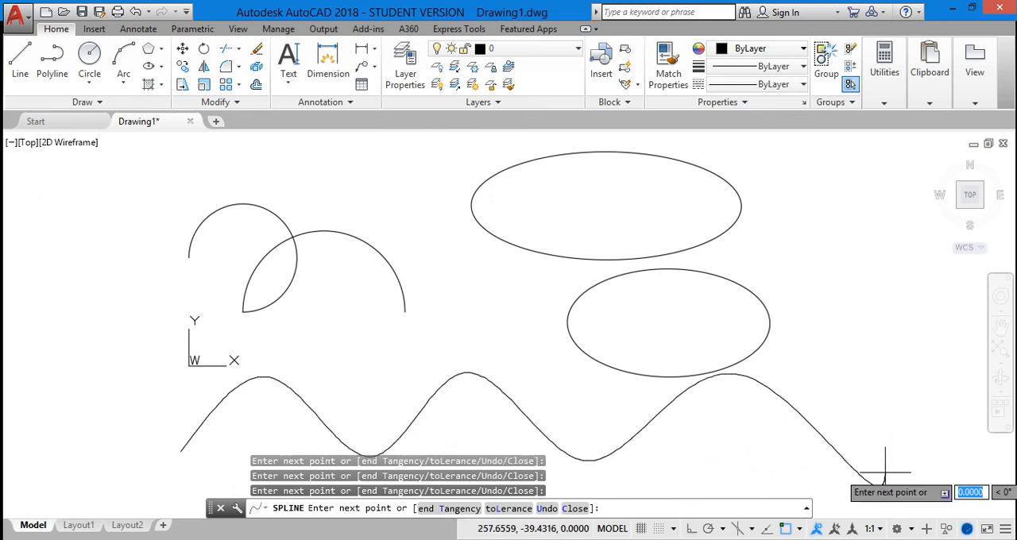
key(Escape)
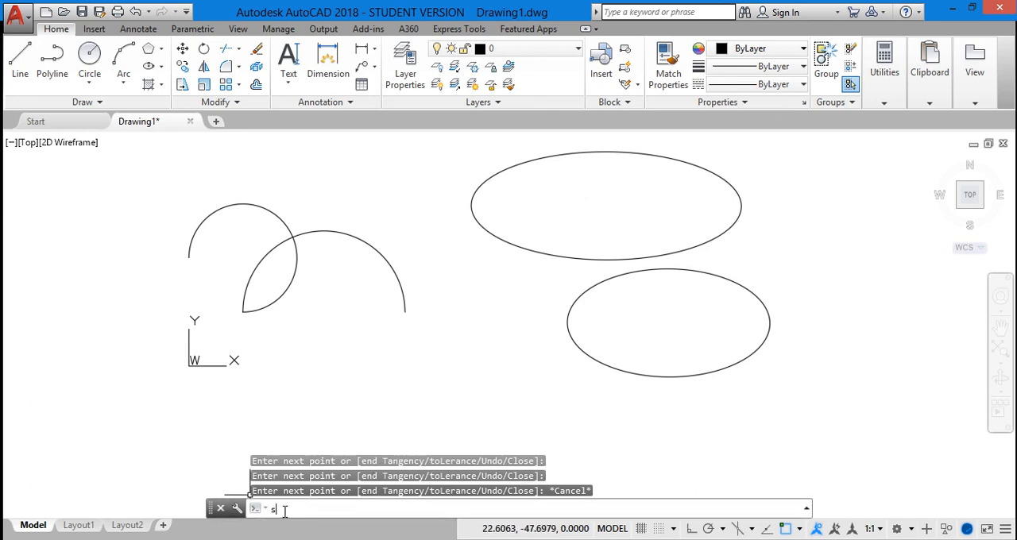
Step: Draw a wavy spline through seven fit points below the arcs and ellipses, about 188 units wide, using the Fit method
text(s)
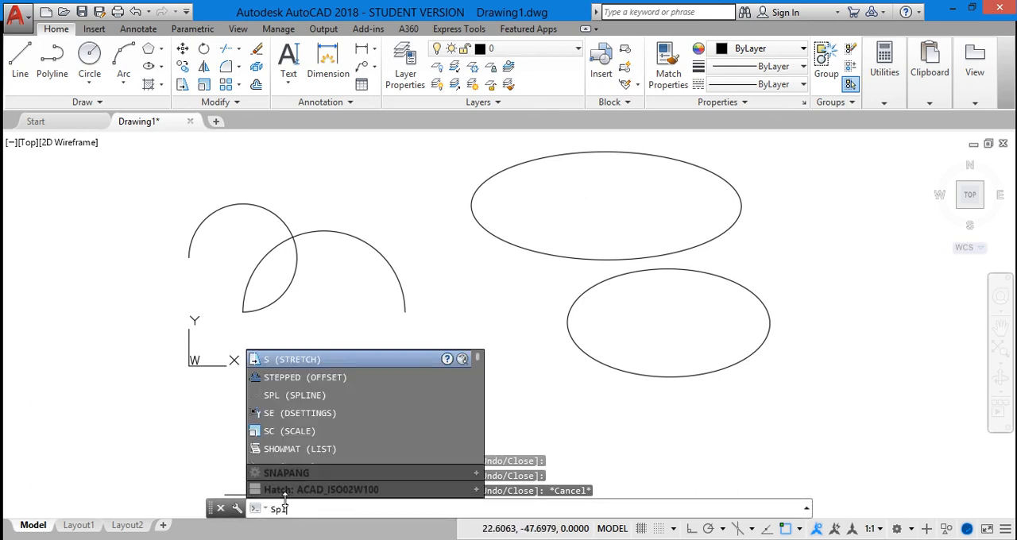
text(pl)
click(300, 376)
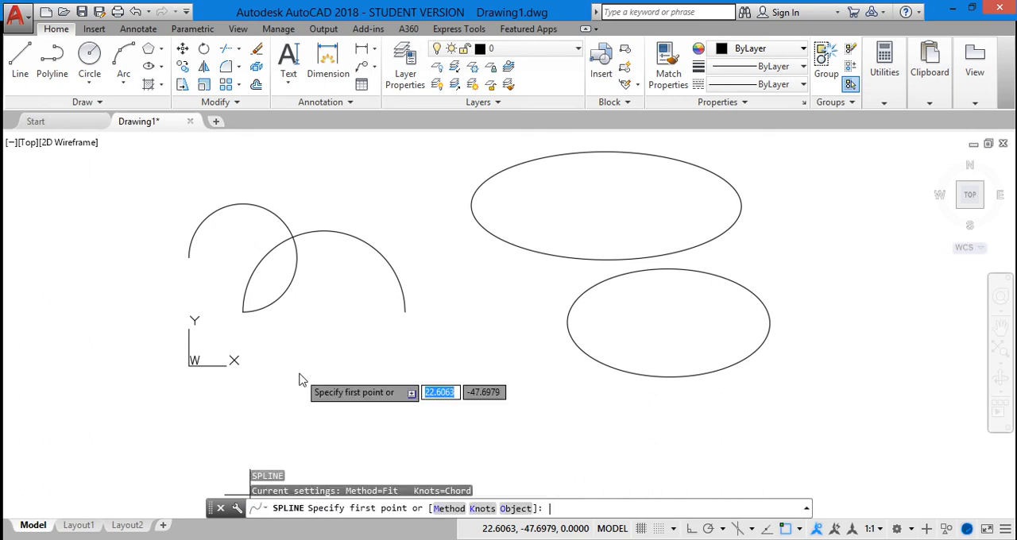
click(179, 455)
click(240, 382)
click(326, 454)
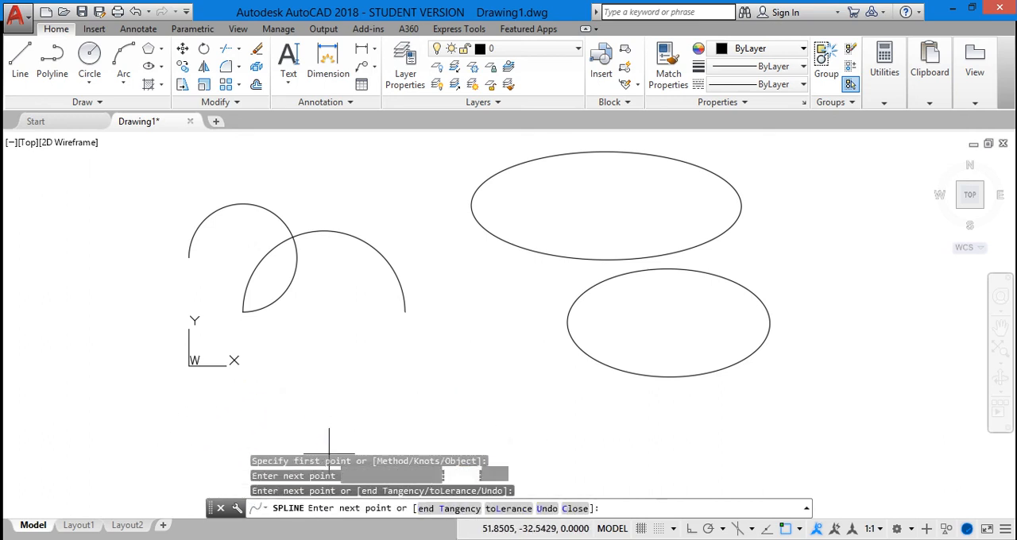
click(380, 371)
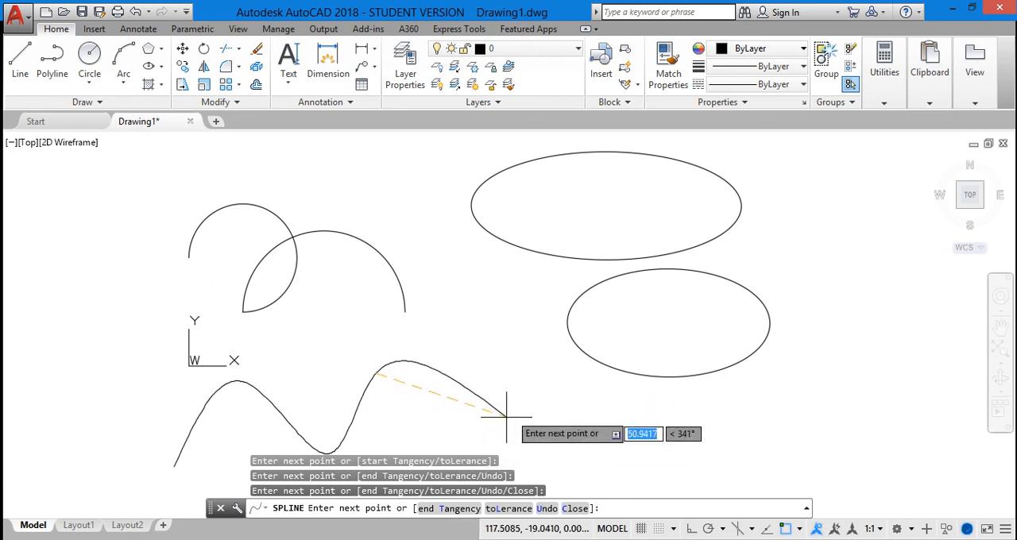
click(523, 453)
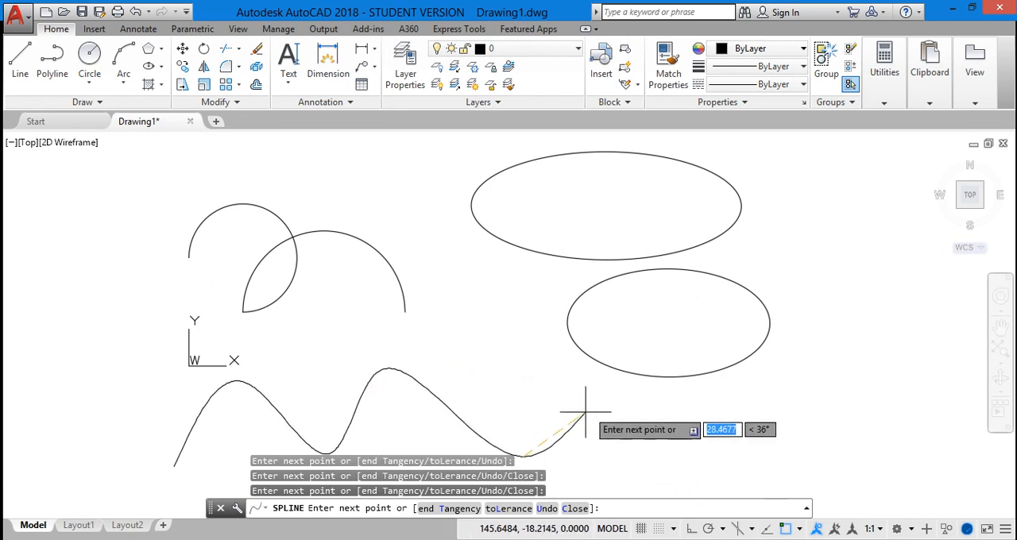
click(609, 390)
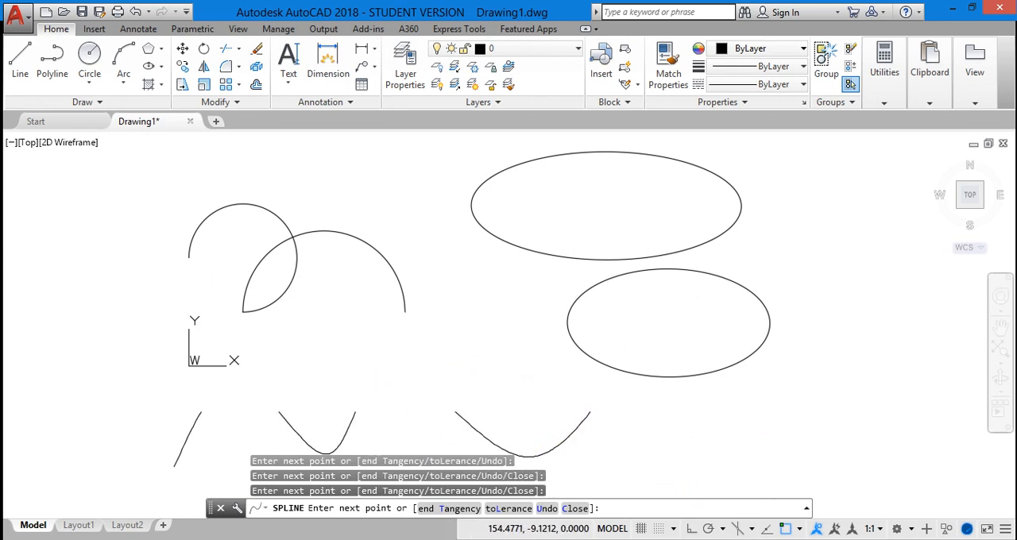
click(682, 467)
key(Return)
key(Return)
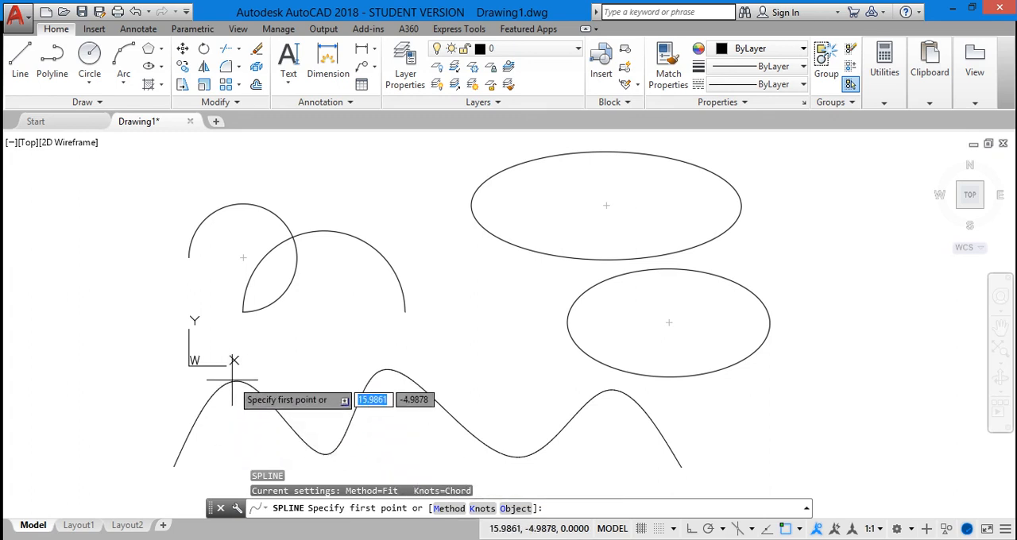
key(Escape)
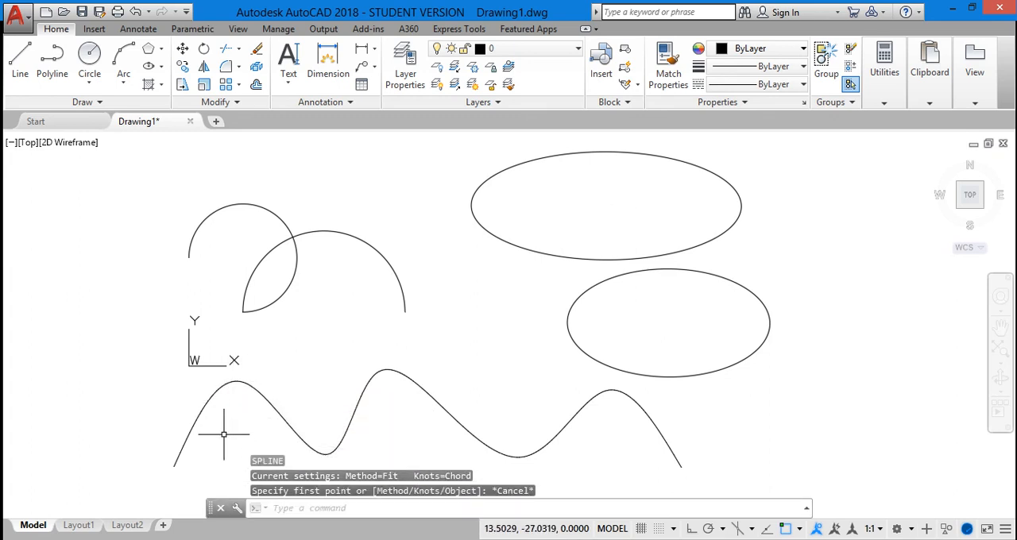
Step: Select the spline and stretch its three crest fit points down to about 13,-14, 87,-17 and 169,-39
click(202, 410)
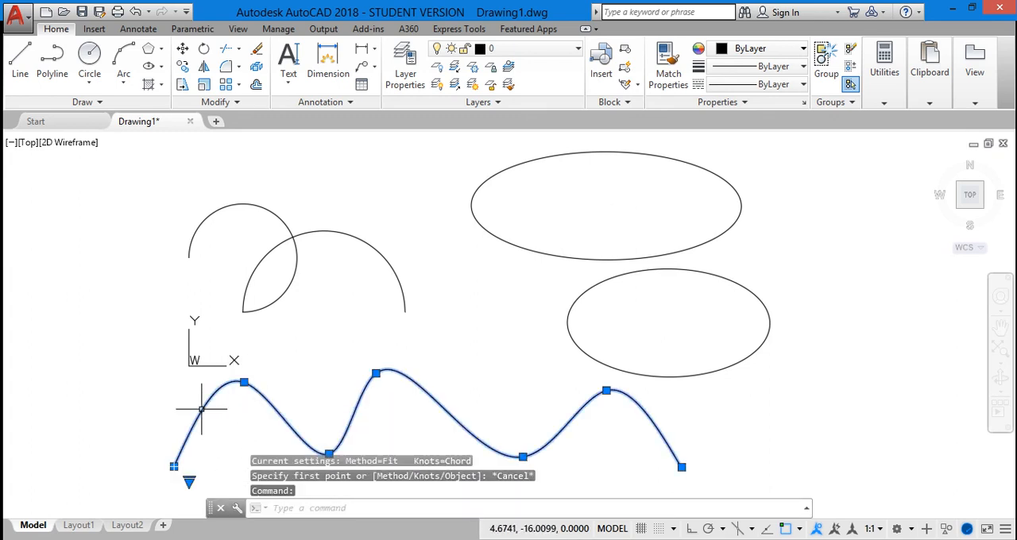
click(244, 383)
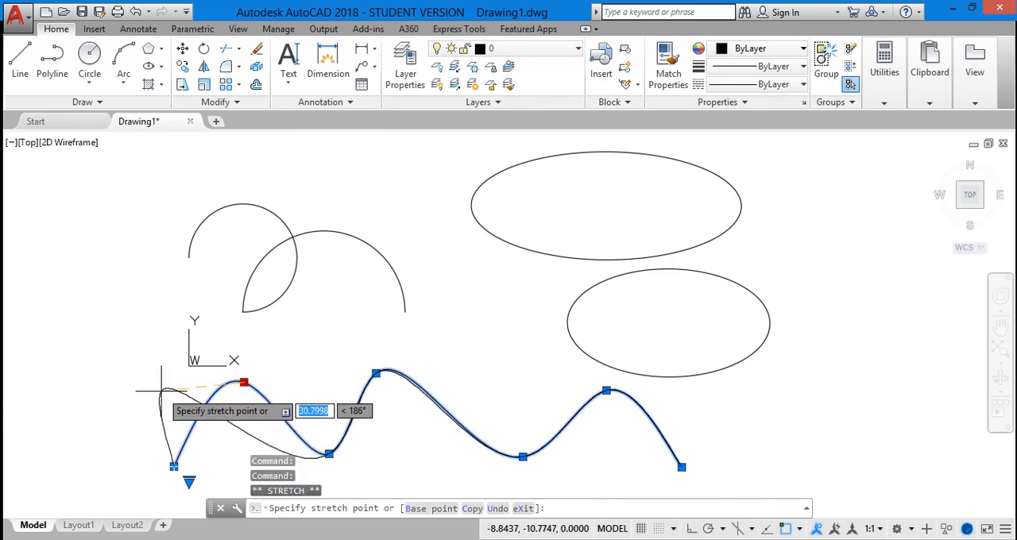
click(225, 404)
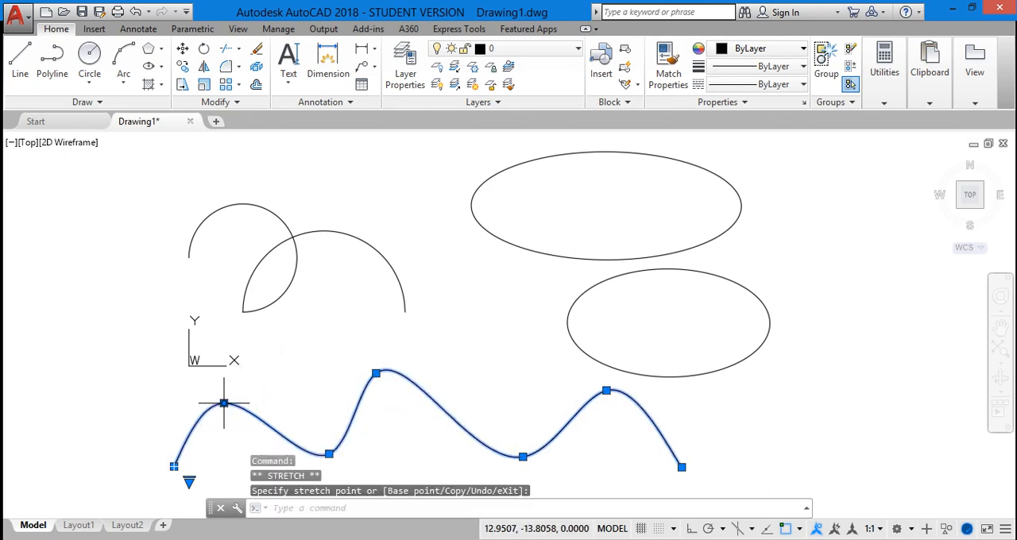
click(376, 373)
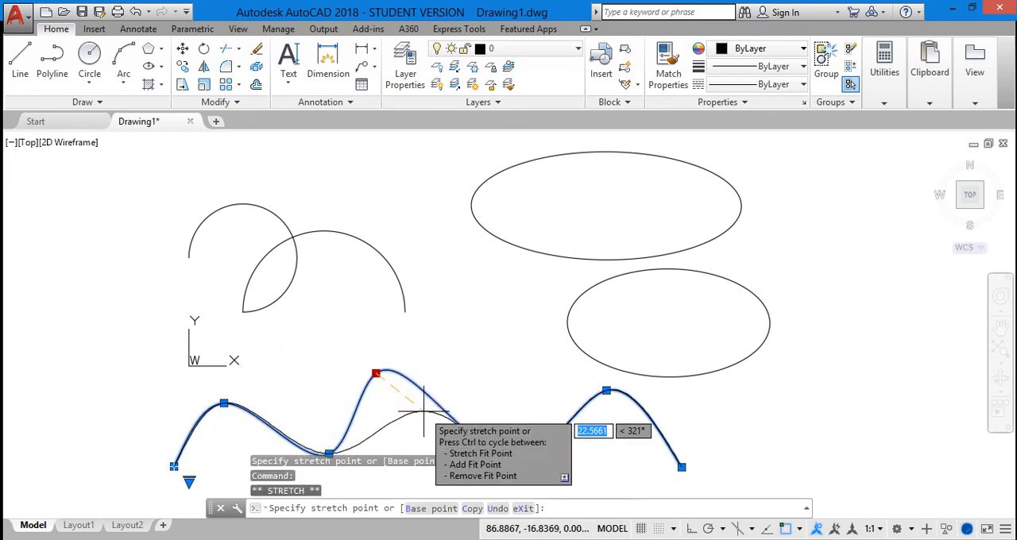
click(424, 412)
click(606, 390)
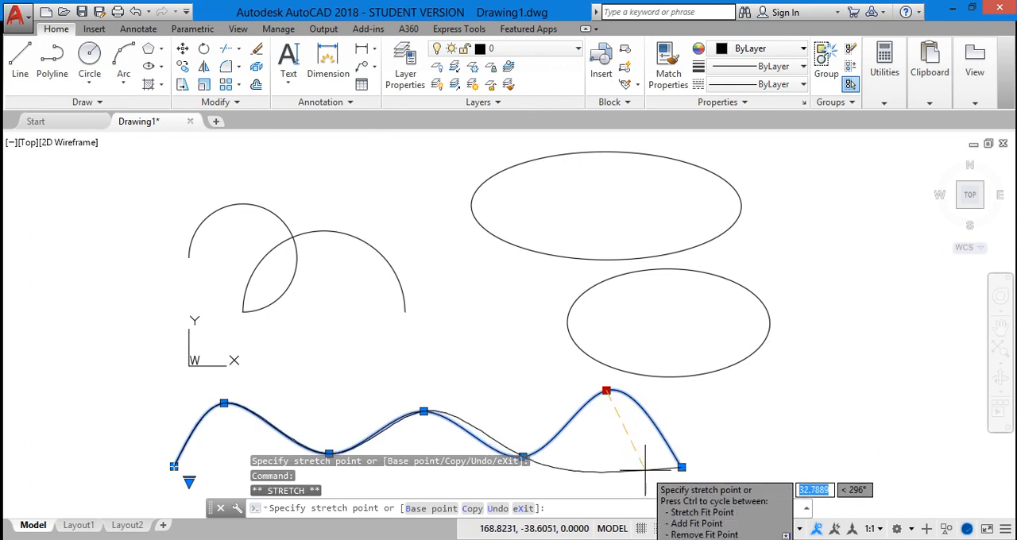
click(645, 470)
Step: Stretch the spline's two trough fit points up to about 50,-7 and 129,-18, and the middle fit point to about 88,-6
click(329, 454)
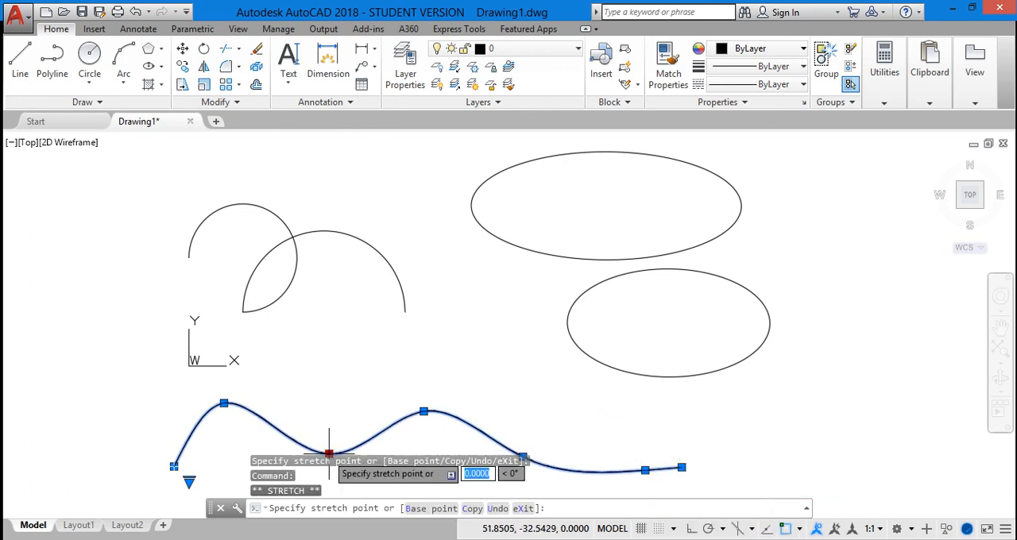
click(324, 384)
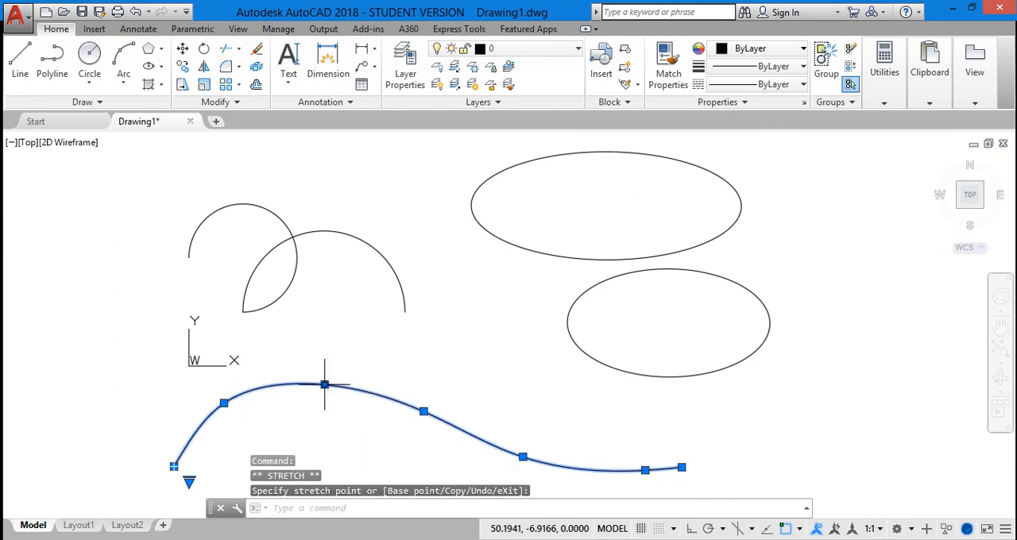
click(523, 458)
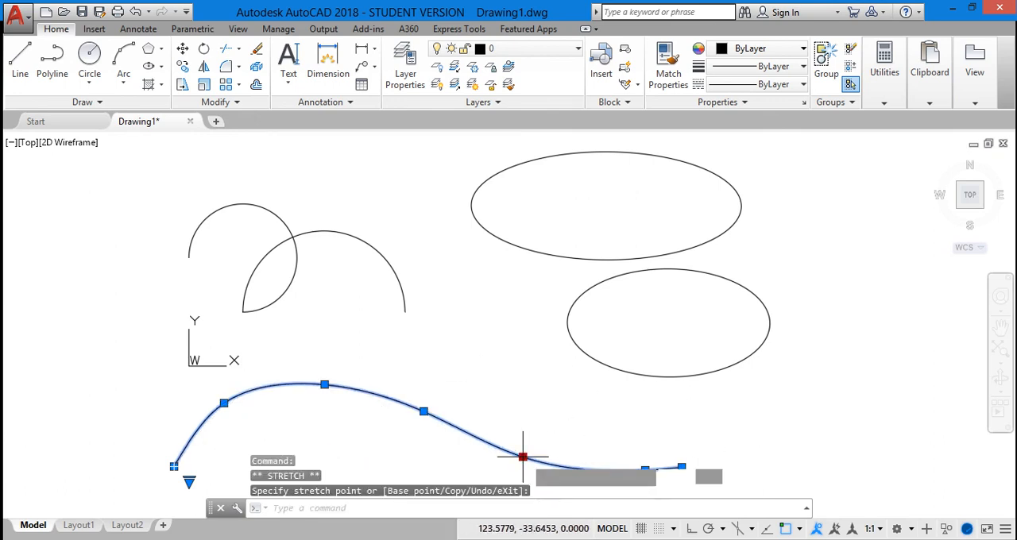
click(538, 414)
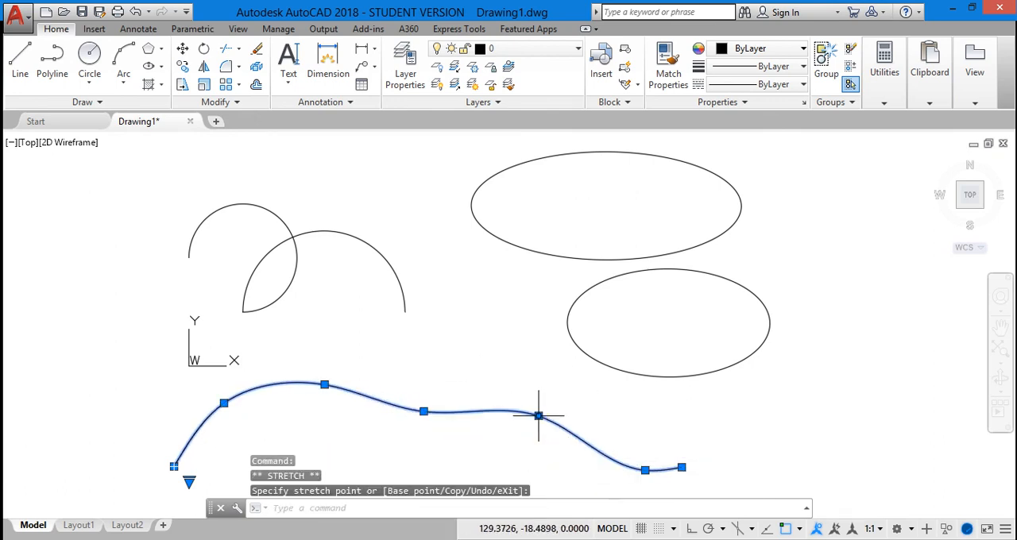
click(424, 411)
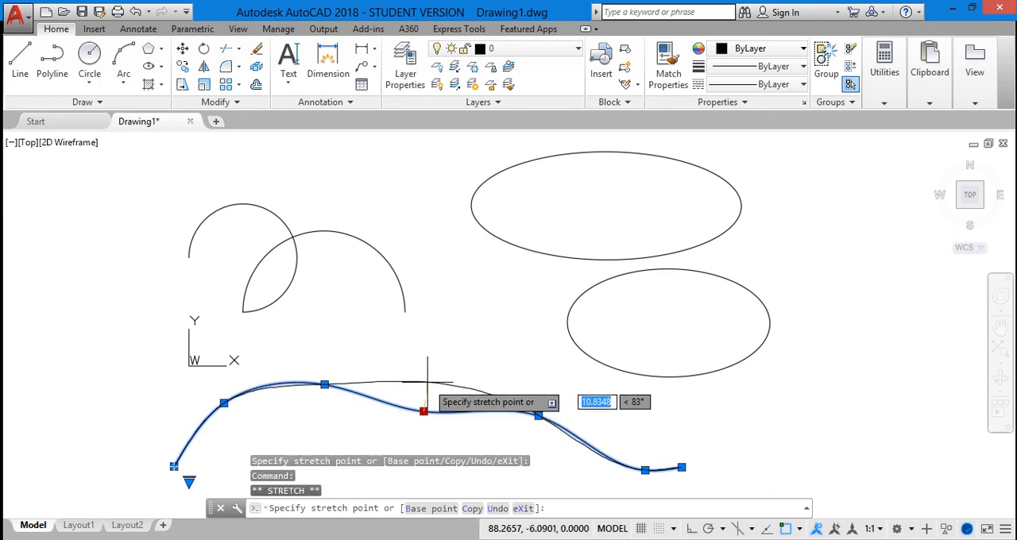
click(427, 382)
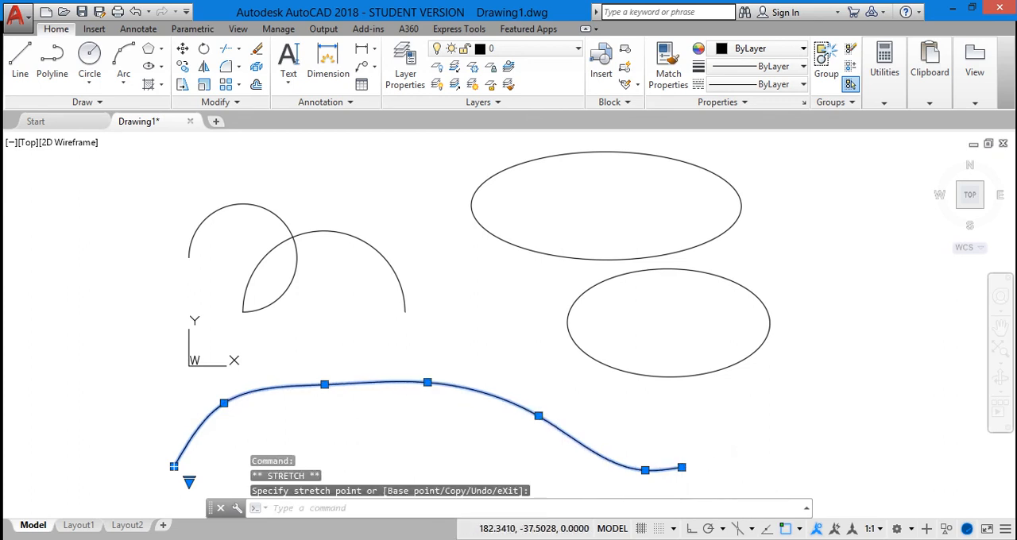
Step: Stretch the spline's last point to about 171,-45 and its first point to about -2,-43, and deselect the spline
click(650, 487)
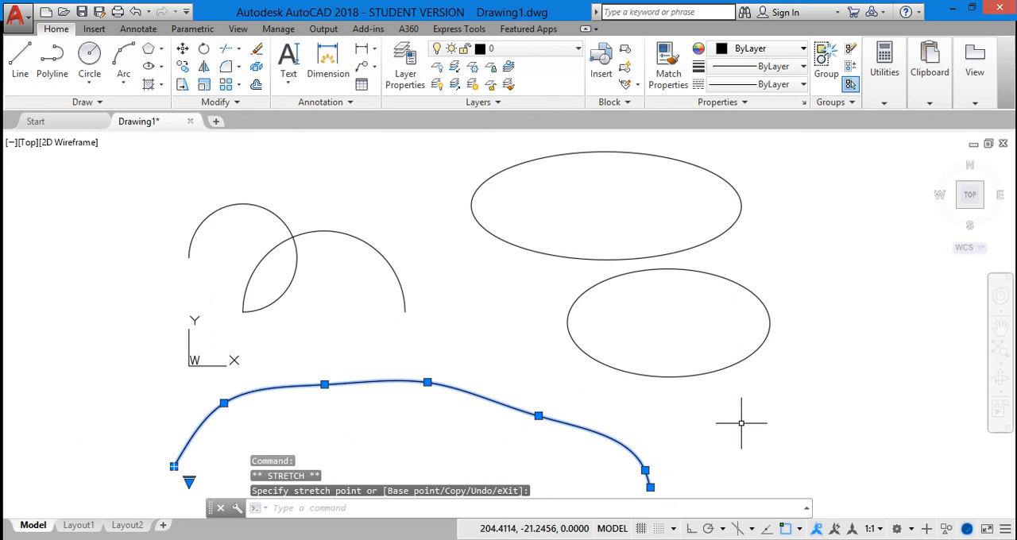
click(174, 466)
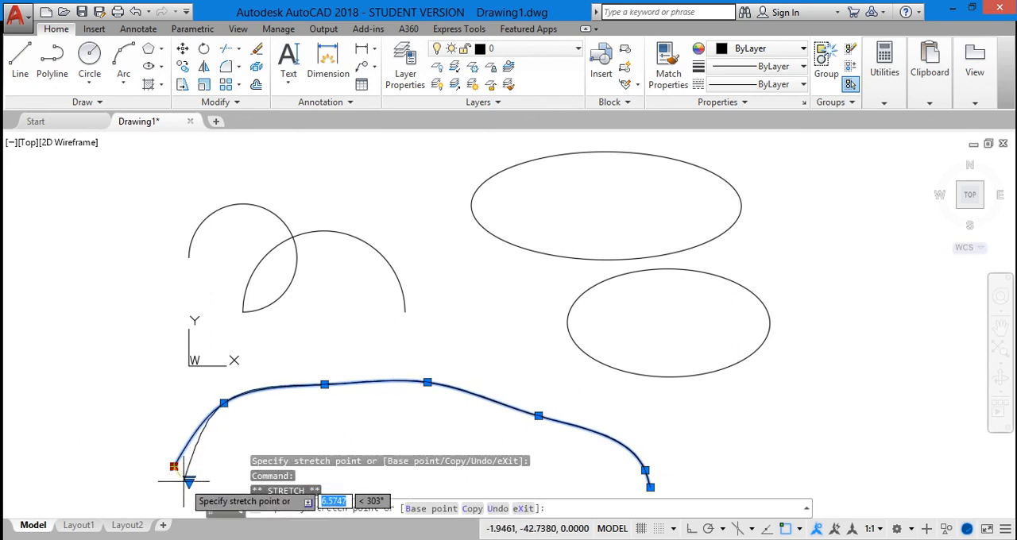
click(183, 481)
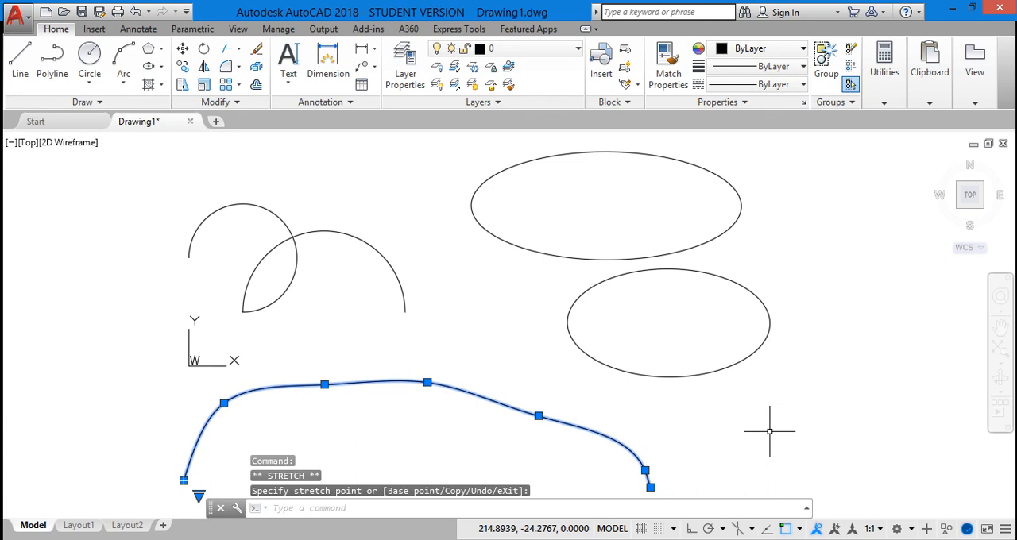
scroll(770, 431, down, 2)
key(Escape)
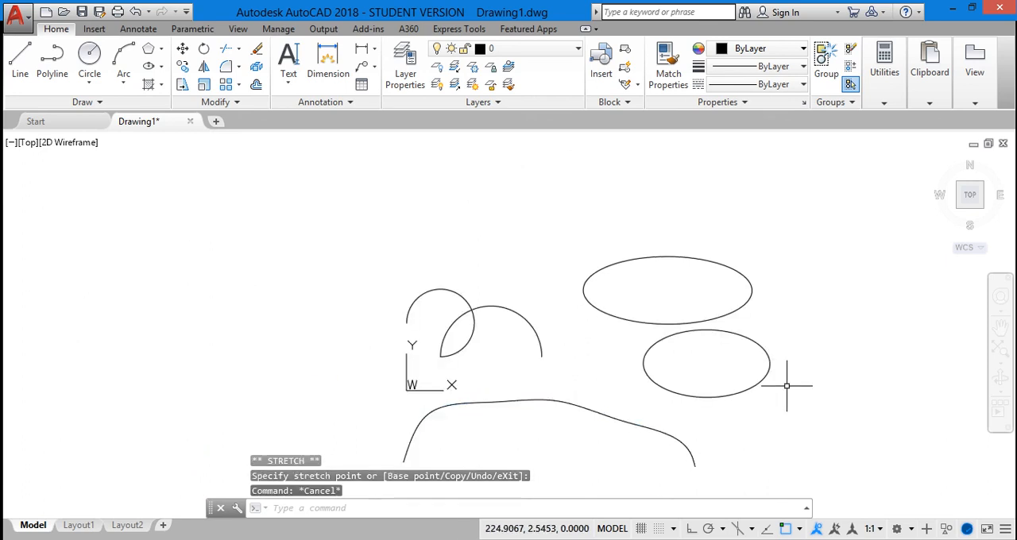
right_click(789, 313)
click(820, 170)
mouse_move(807, 387)
mouse_down()
mouse_move(758, 296)
mouse_move(741, 302)
mouse_up()
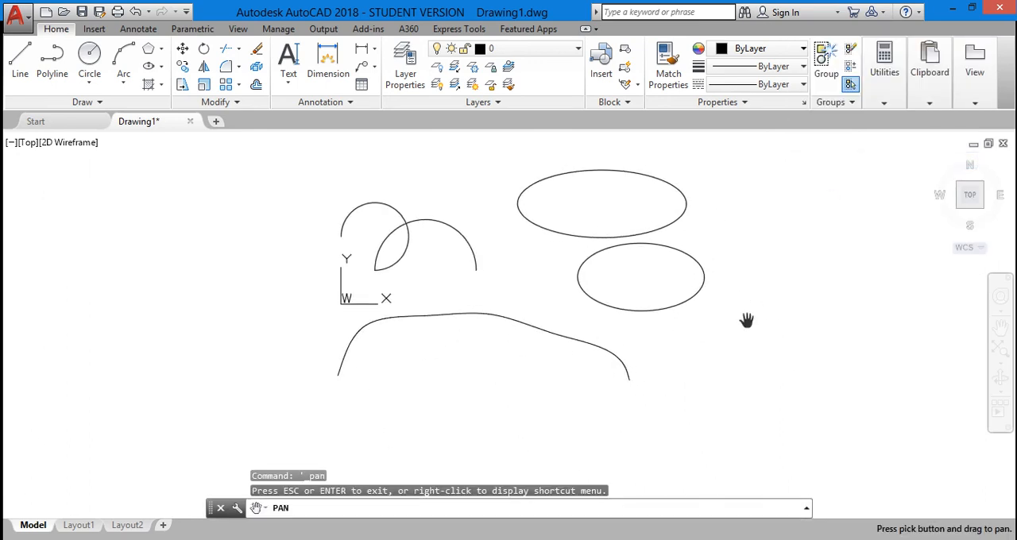
key(Escape)
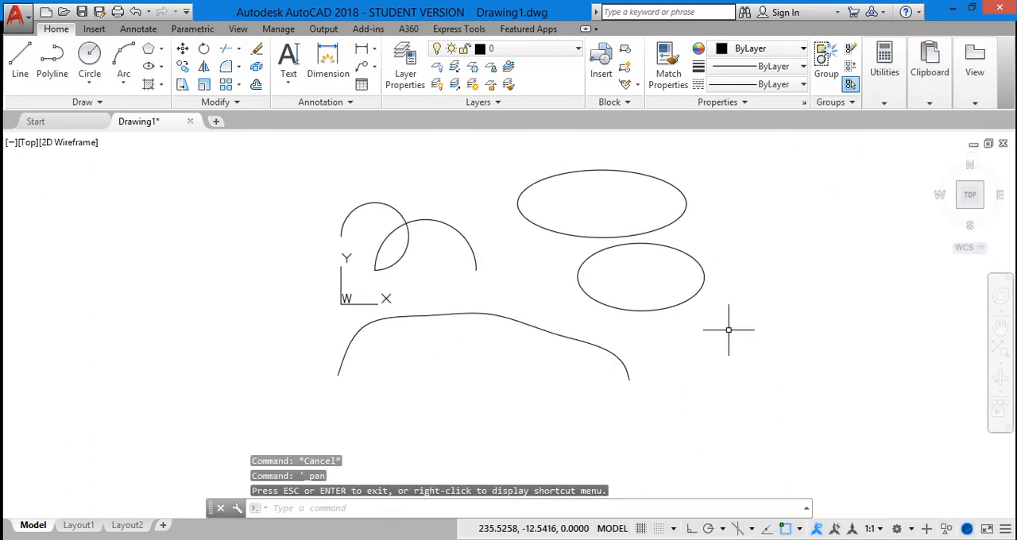
click(505, 318)
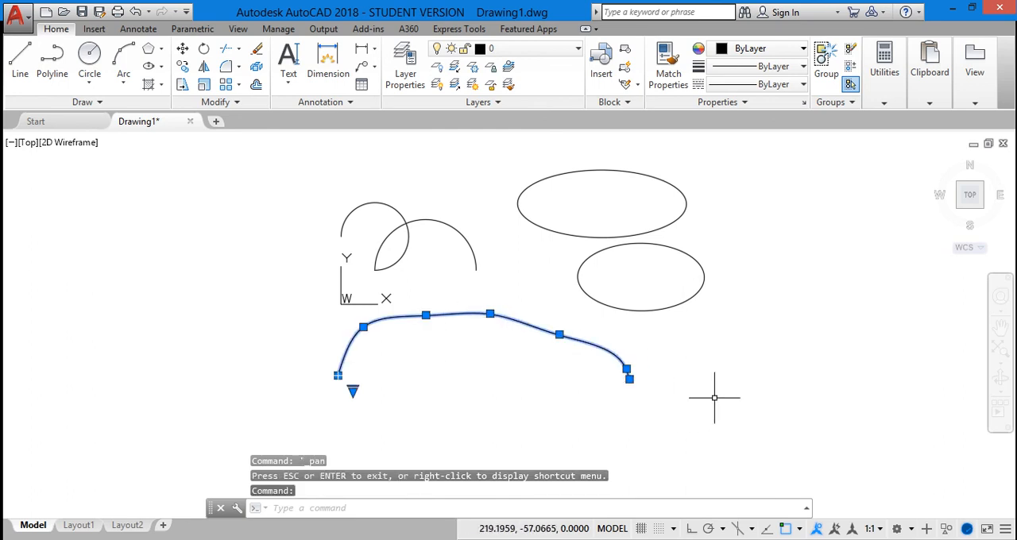
key(Escape)
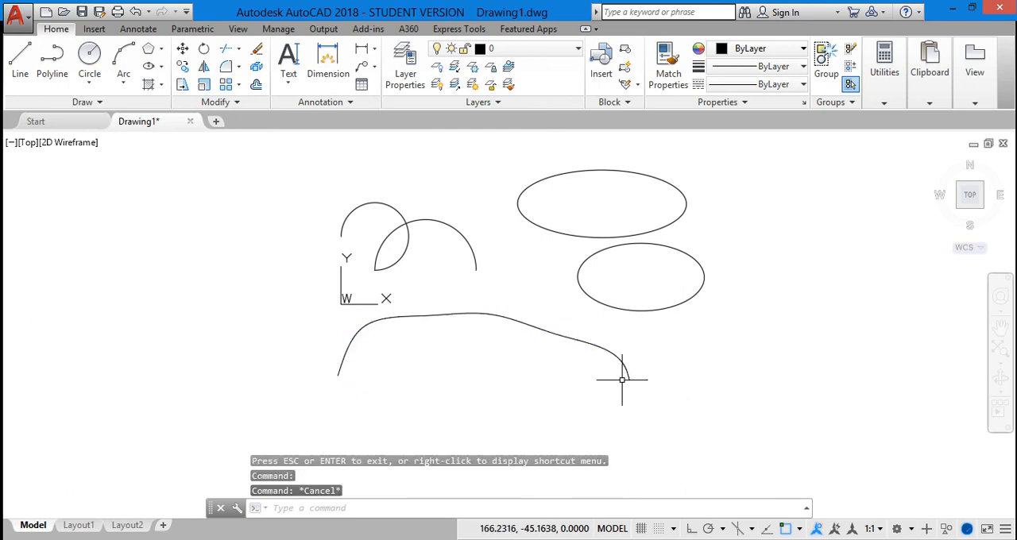